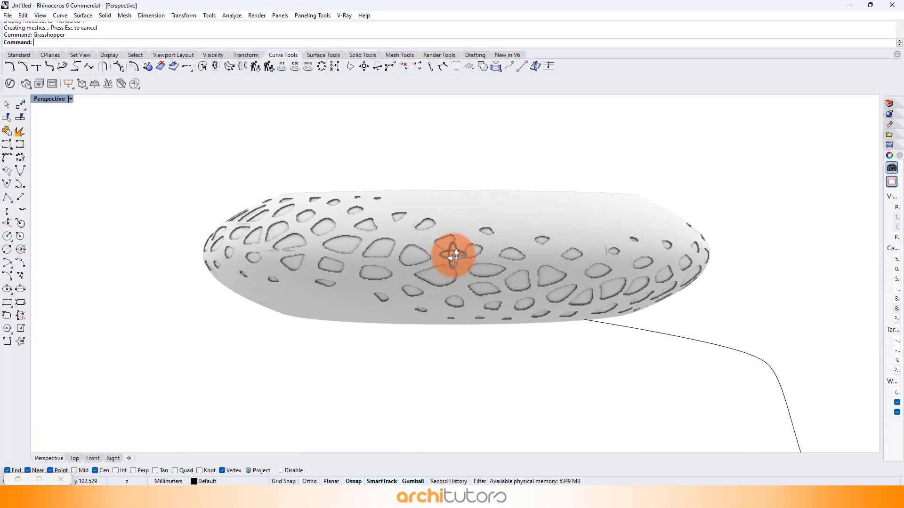
Launch Grasshopper and position its window over the viewports, leaving the Perspective view uncovered.
click(387, 246)
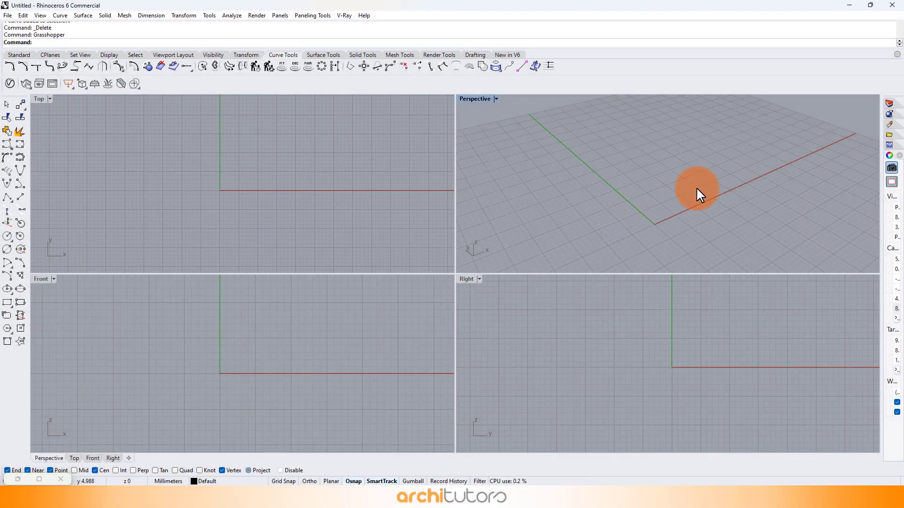
key(Return)
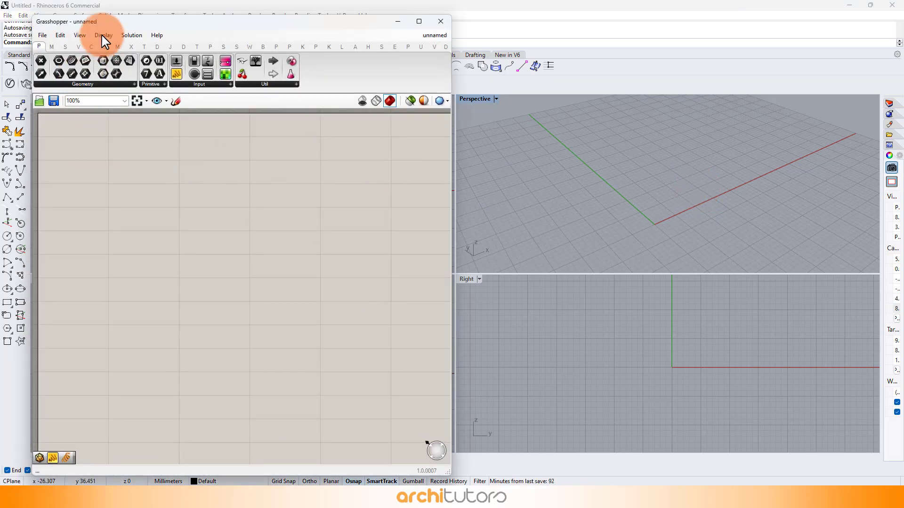
drag(119, 21, 99, 19)
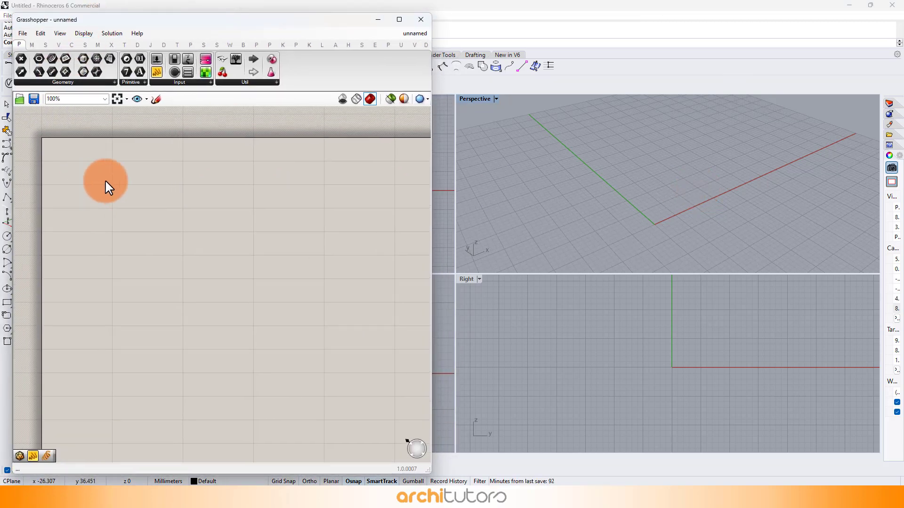
Add a Construct Point component near the start of the empty canvas.
double_click(121, 203)
text(col)
key(BackSpace)
text(nstru)
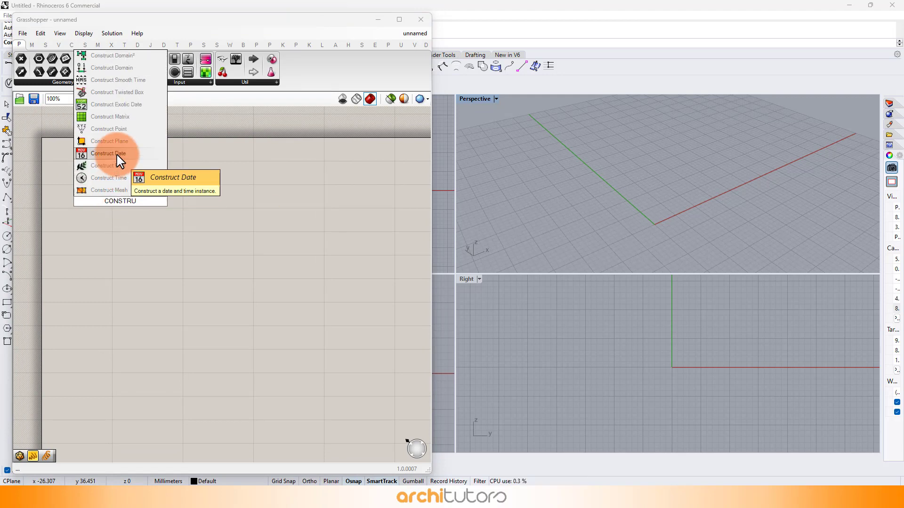
click(115, 129)
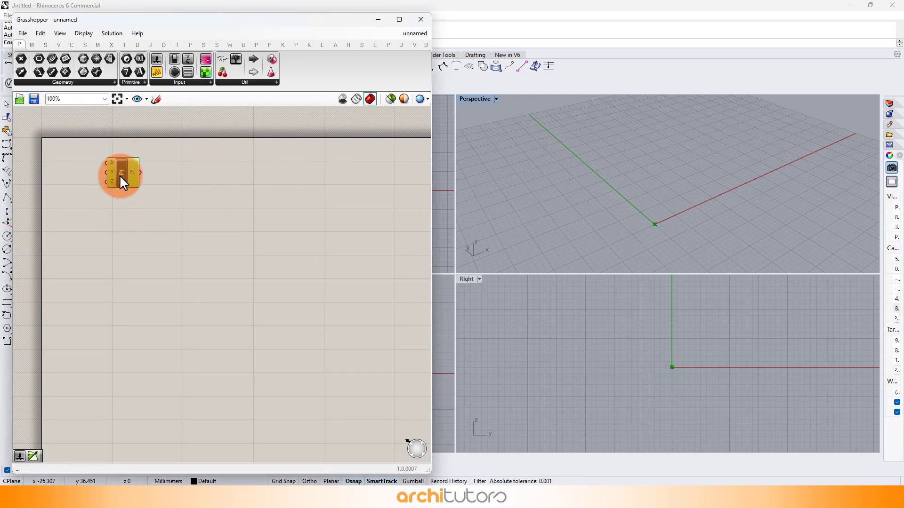
Maximize the Perspective viewport so the constructed point at the origin can be followed there.
click(158, 212)
click(258, 214)
click(652, 234)
double_click(479, 100)
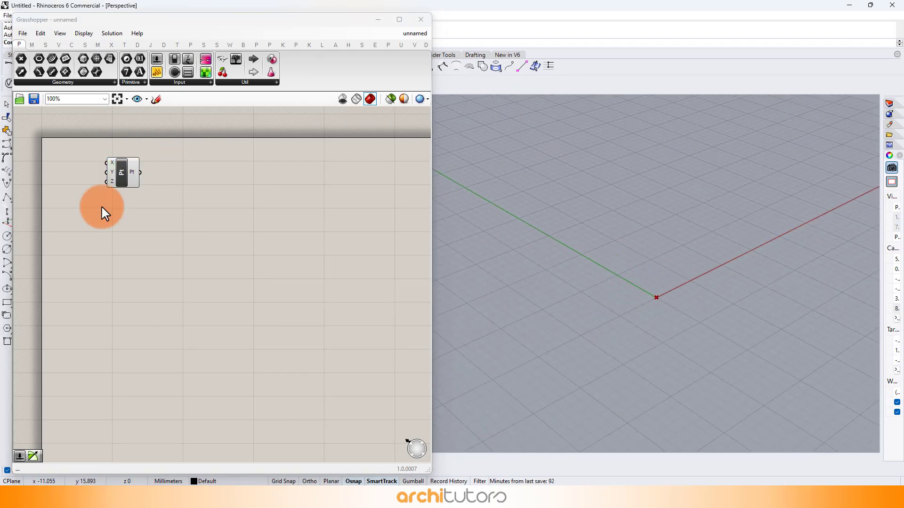
Add an Ellipse component and connect the constructed point to its plane input.
click(119, 179)
scroll(127, 174, up, 3)
click(254, 196)
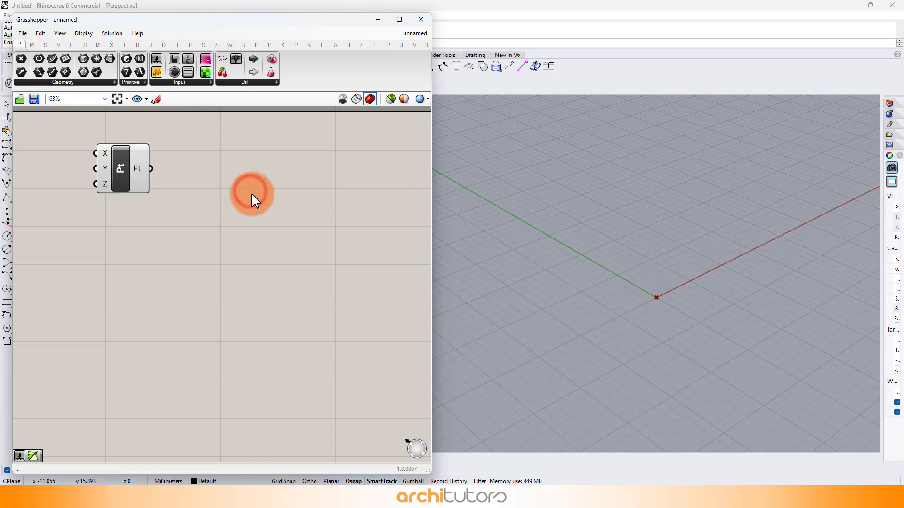
double_click(255, 198)
text(ellipse)
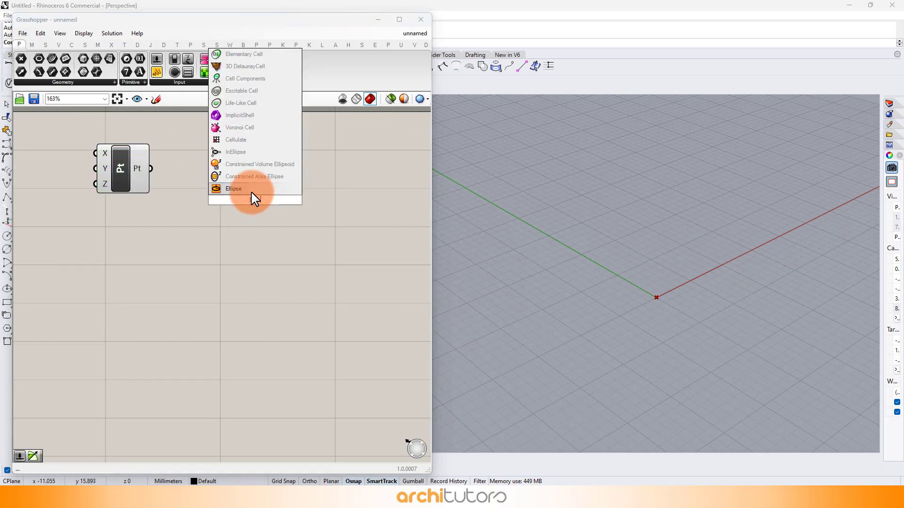
click(252, 193)
drag(216, 183, 265, 207)
click(241, 274)
Create two number sliders for the ellipse's radii, with Radius 1 at 19 and Radius 2 at 12.
click(104, 233)
double_click(103, 233)
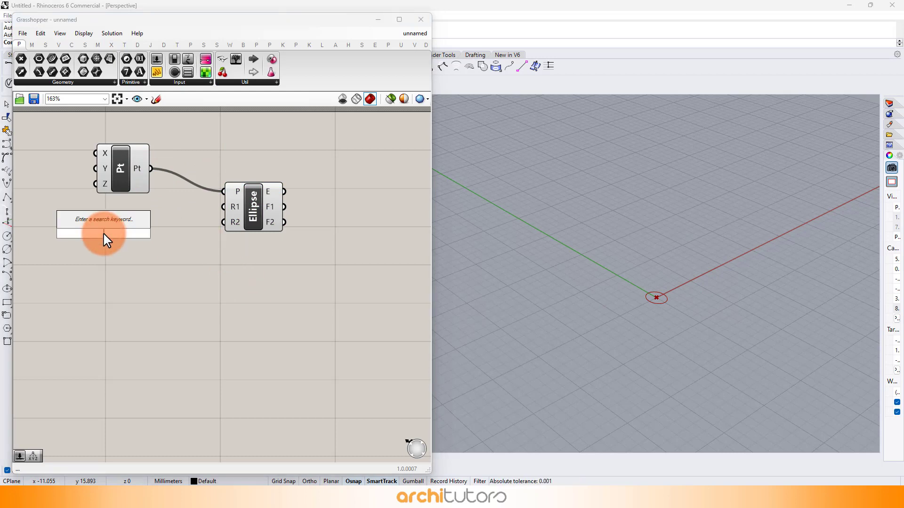
text(25)
key(Return)
click(146, 234)
key(ctrl+c)
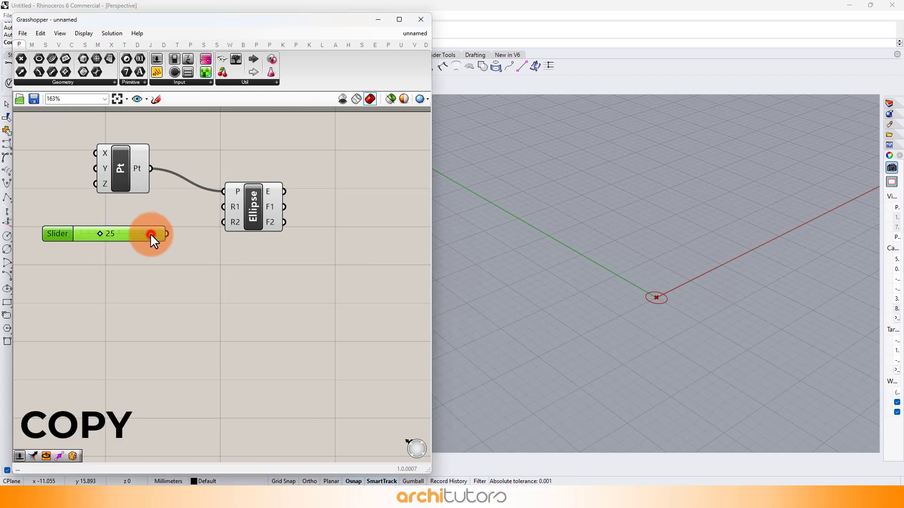
key(ctrl+v)
drag(155, 231, 148, 252)
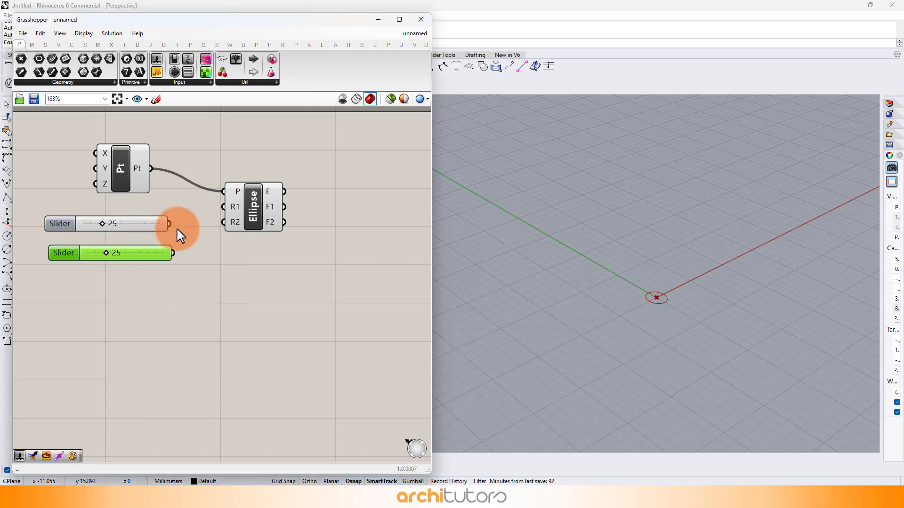
drag(207, 200, 223, 223)
drag(106, 225, 107, 252)
Add a Move component and connect the ellipse output to its geometry input.
scroll(192, 267, down, 2)
right_drag(288, 238, 251, 240)
scroll(249, 240, up, 1)
scroll(257, 236, up, 2)
double_click(264, 231)
text(MOVE)
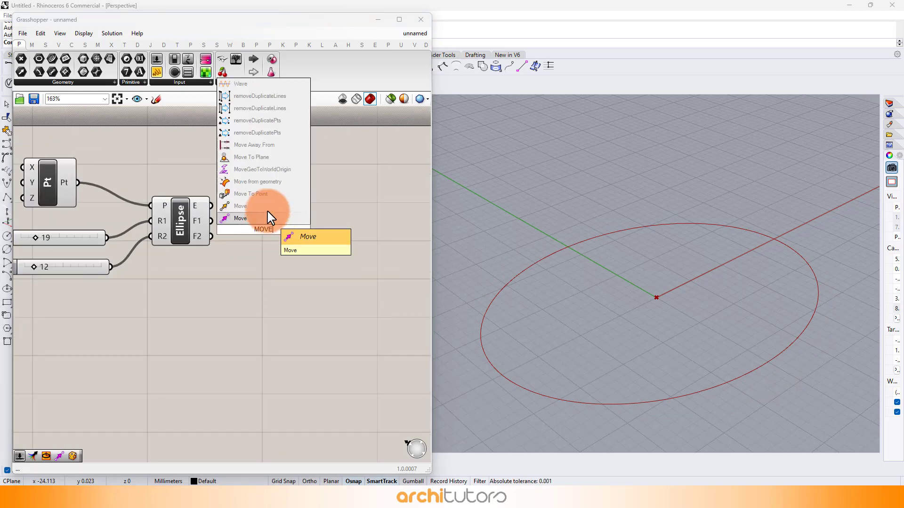
click(267, 218)
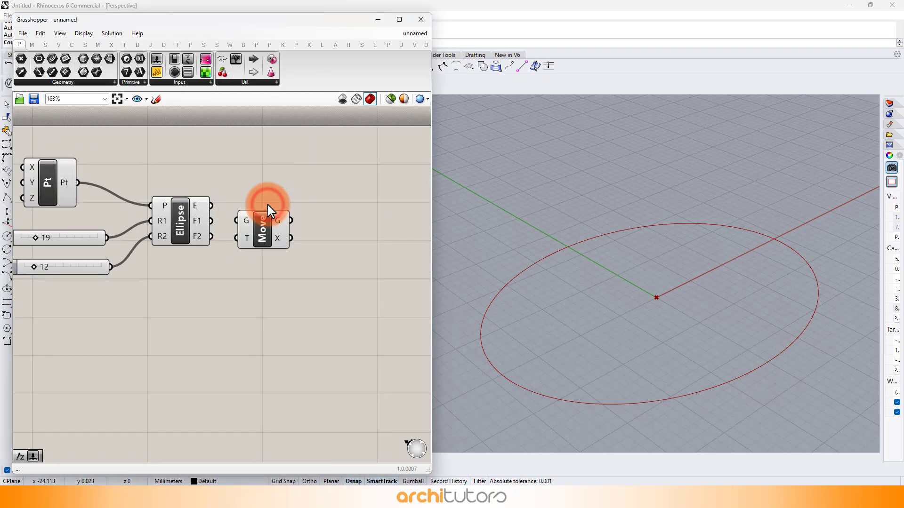
scroll(212, 207, up, 2)
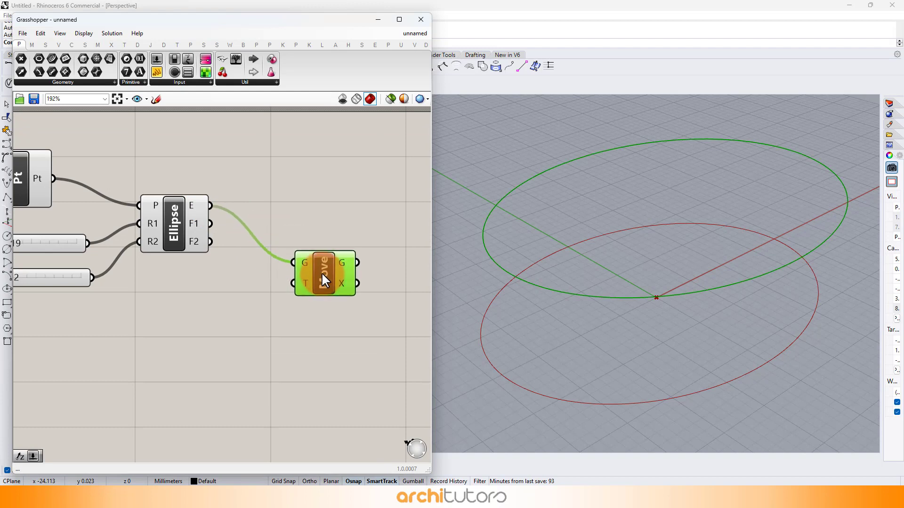
Add a Unit Z vector component and connect it to the Move component's translation input.
click(250, 317)
right_drag(250, 317, 249, 283)
double_click(234, 282)
text(z)
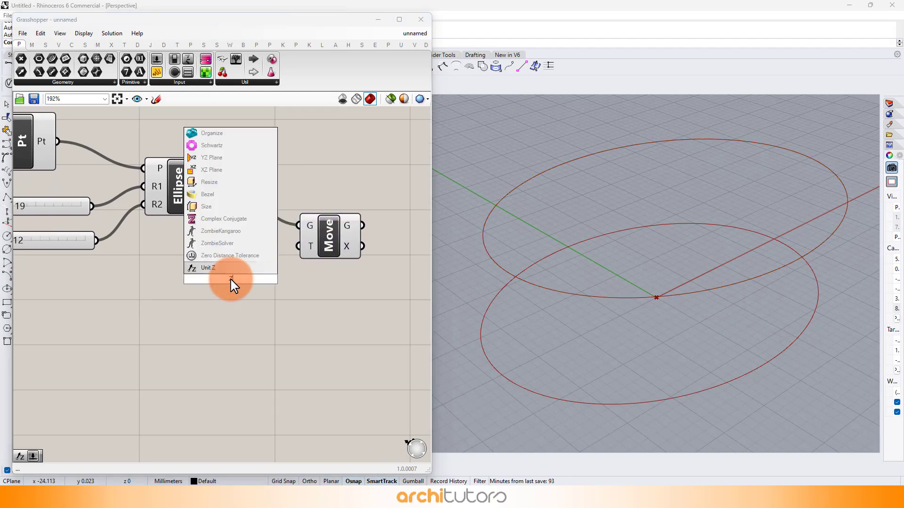
click(232, 268)
drag(262, 280, 297, 245)
drag(231, 284, 234, 278)
click(193, 305)
Add a number slider for the Unit Z factor and set it to 6.
double_click(118, 302)
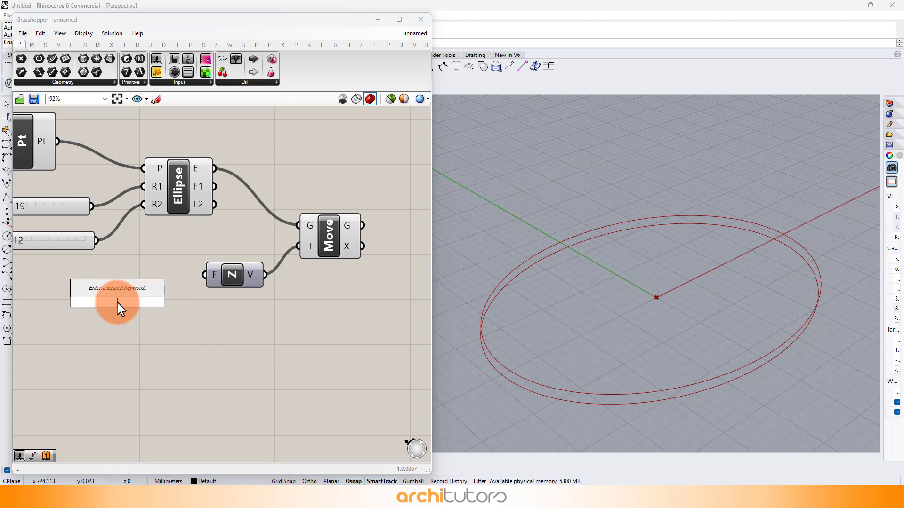
text(5)
key(Return)
drag(193, 305, 132, 298)
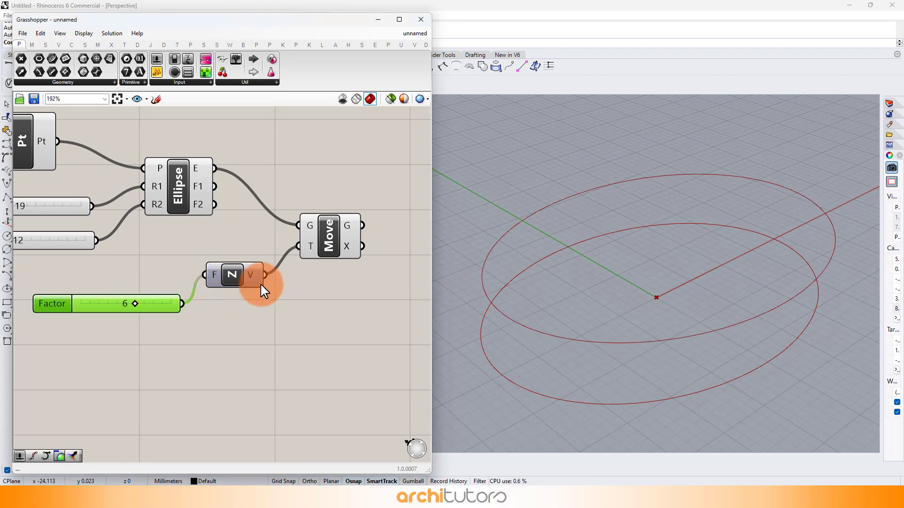
click(372, 255)
Duplicate the Move component together with its Unit Z vector and Factor slider, placing the copies below the originals.
scroll(608, 261, down, 6)
mouse_move(620, 289)
right_down()
mouse_move(618, 276)
mouse_move(614, 288)
right_up()
scroll(613, 282, up, 4)
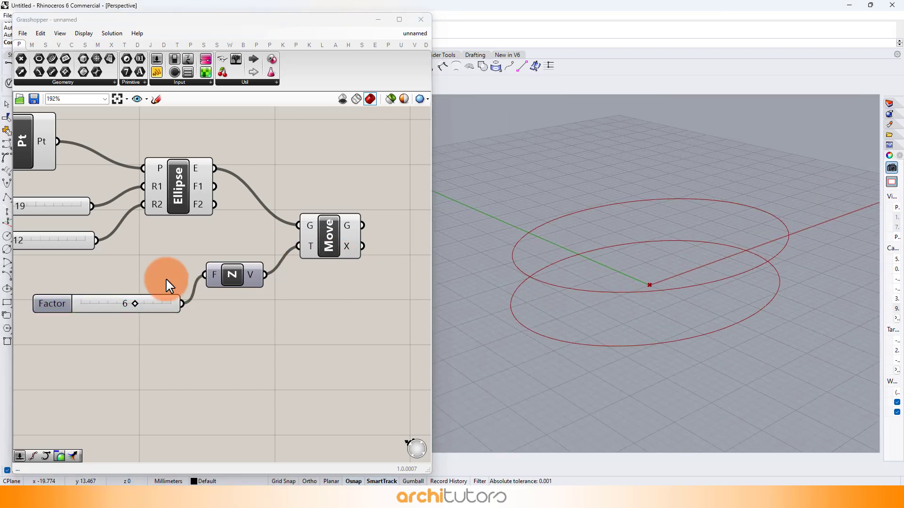
click(248, 275)
scroll(249, 263, down, 1)
click(312, 247)
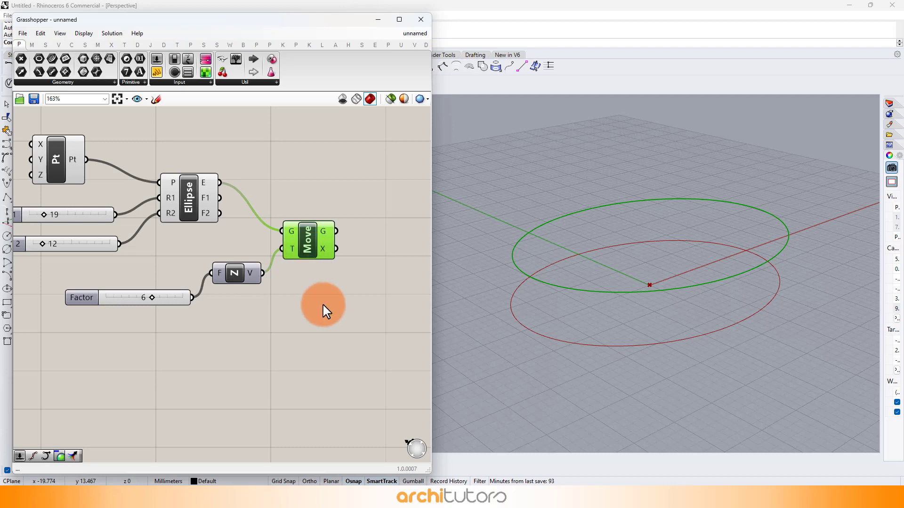
click(326, 314)
drag(357, 343, 149, 256)
click(304, 250)
key(ctrl+c)
key(ctrl+v)
scroll(300, 228, down, 1)
drag(316, 241, 318, 296)
click(291, 346)
Replace the second Move's factor slider with a new number slider set to 12.
scroll(180, 346, up, 1)
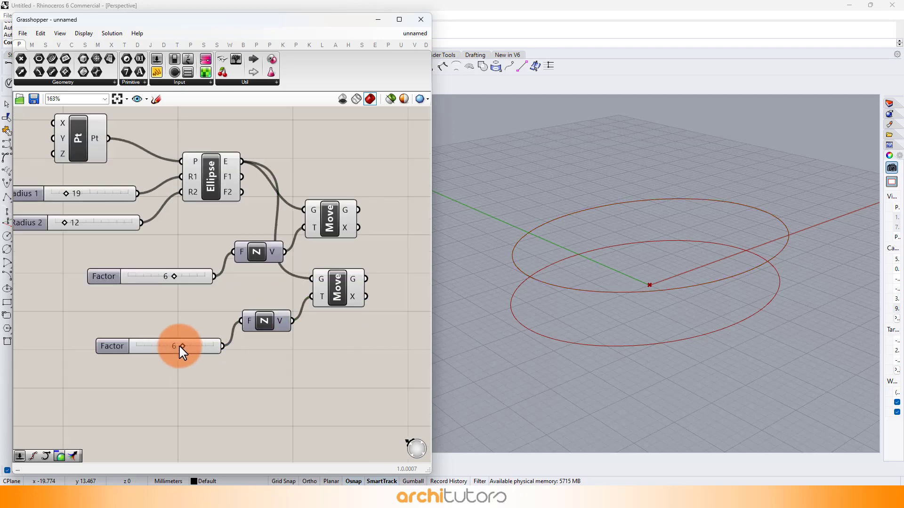
drag(184, 347, 211, 344)
double_click(137, 366)
text(12)
key(Return)
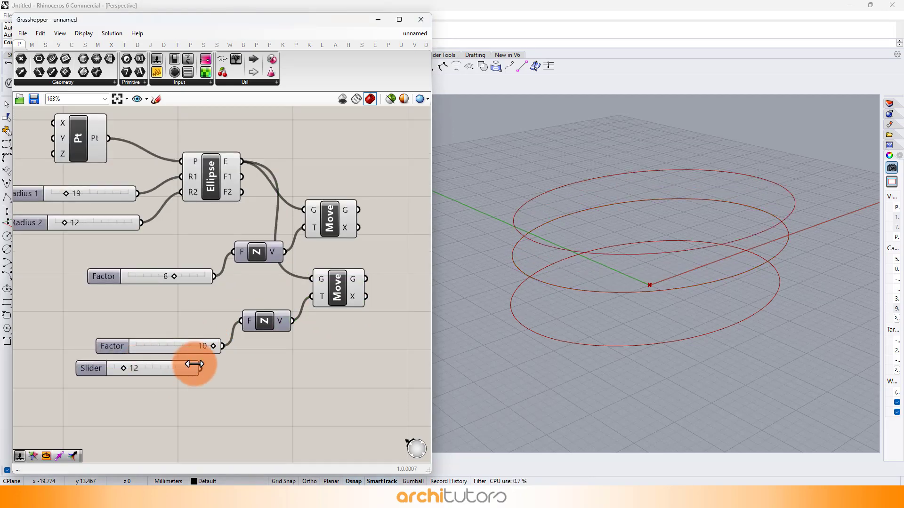
drag(244, 325, 244, 325)
click(185, 348)
key(Delete)
drag(178, 372, 186, 349)
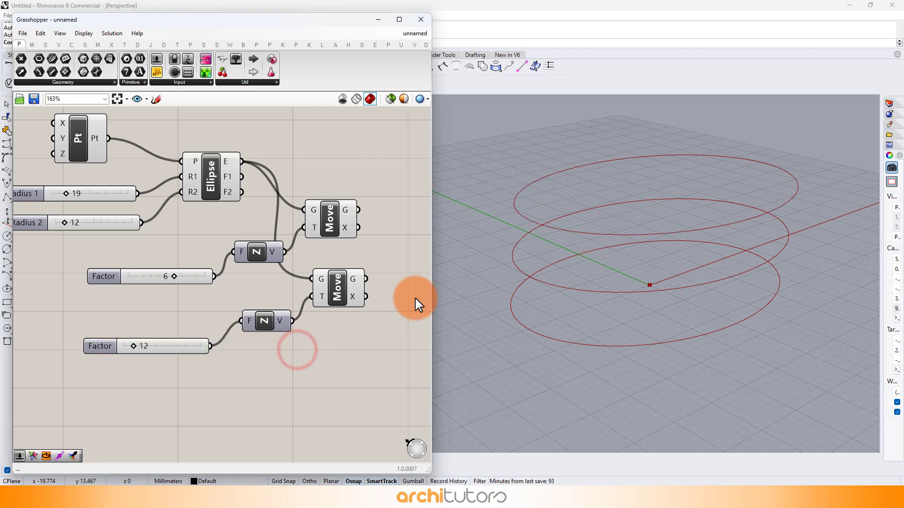
Place a Bifocals component above the definition to label every component with its full name.
mouse_move(612, 232)
right_down()
mouse_move(580, 234)
mouse_move(608, 236)
right_up()
scroll(379, 191, down, 1)
right_drag(380, 191, 264, 214)
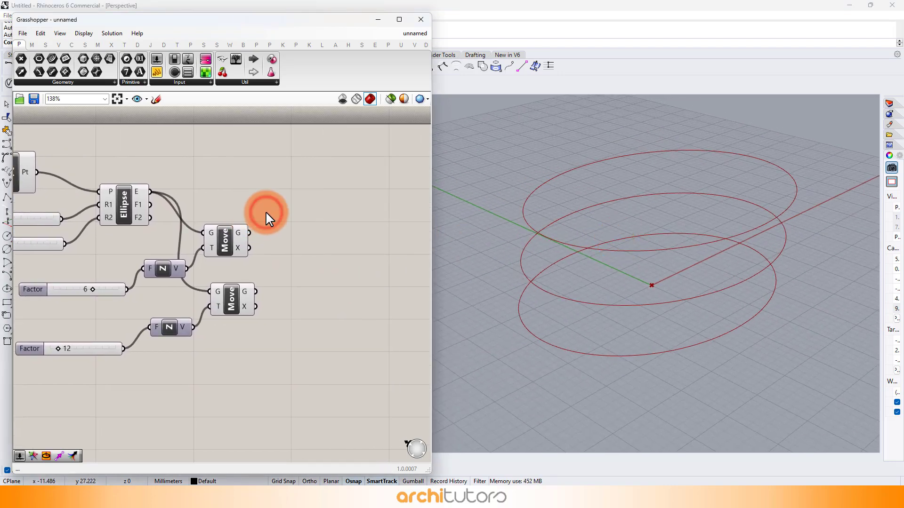
scroll(284, 268, down, 2)
double_click(158, 163)
text(bif)
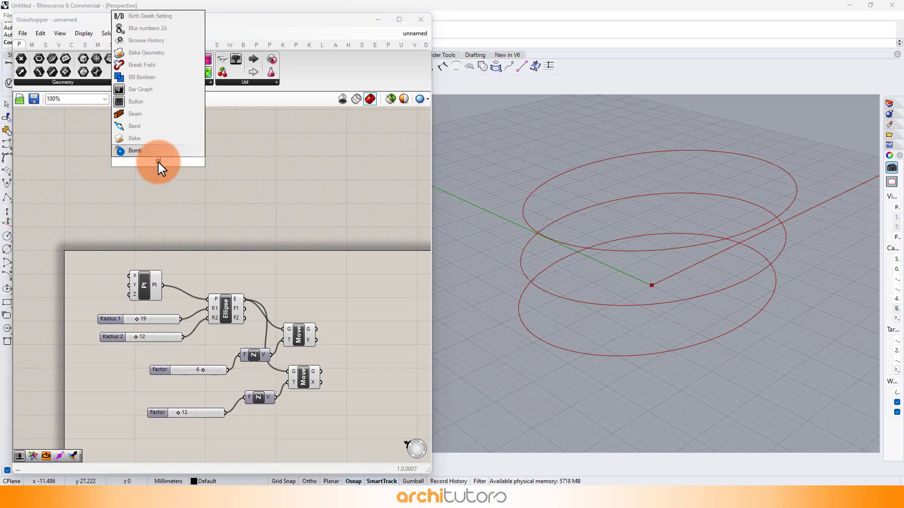
click(144, 152)
scroll(141, 188, up, 2)
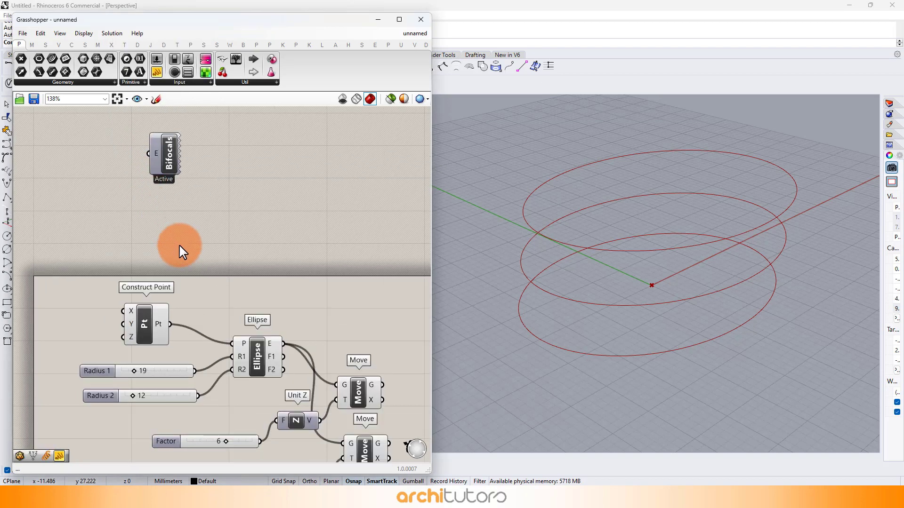
Add a Scale NU component beside the two Move components.
scroll(296, 287, up, 3)
right_drag(292, 281, 239, 249)
scroll(276, 255, down, 1)
double_click(272, 244)
text(sca)
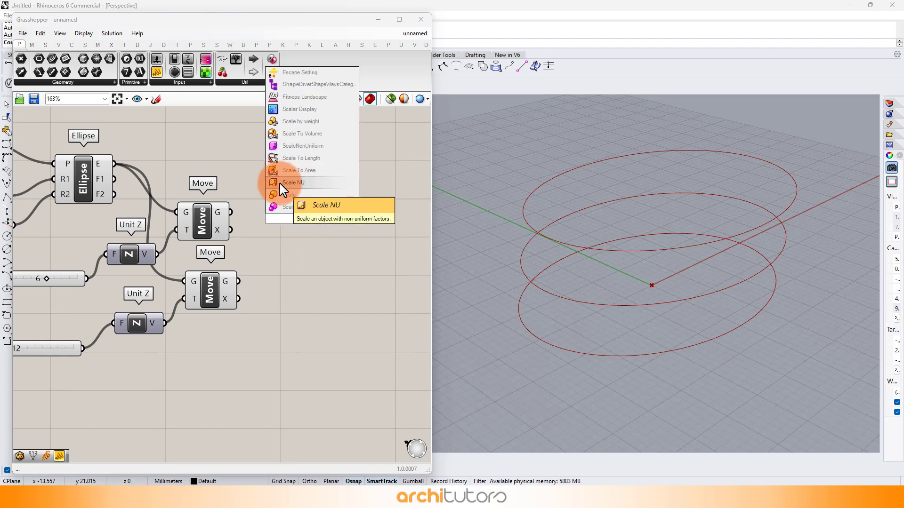
click(303, 183)
Connect the first moved ellipse to Scale NU's geometry input and the constructed point to its plane input.
scroll(275, 174, down, 1)
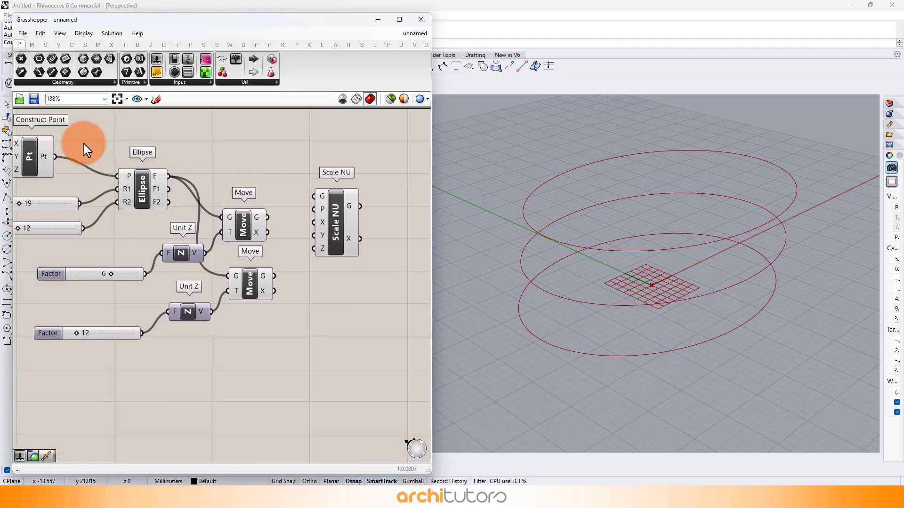
drag(55, 156, 284, 189)
scroll(298, 210, up, 3)
click(159, 247)
right_drag(697, 280, 701, 283)
click(260, 310)
drag(344, 249, 383, 245)
click(307, 316)
Add a 1.5 number slider and connect it to both the X and Y factors of Scale NU.
right_drag(307, 316, 295, 265)
right_drag(243, 326, 234, 262)
double_click(184, 314)
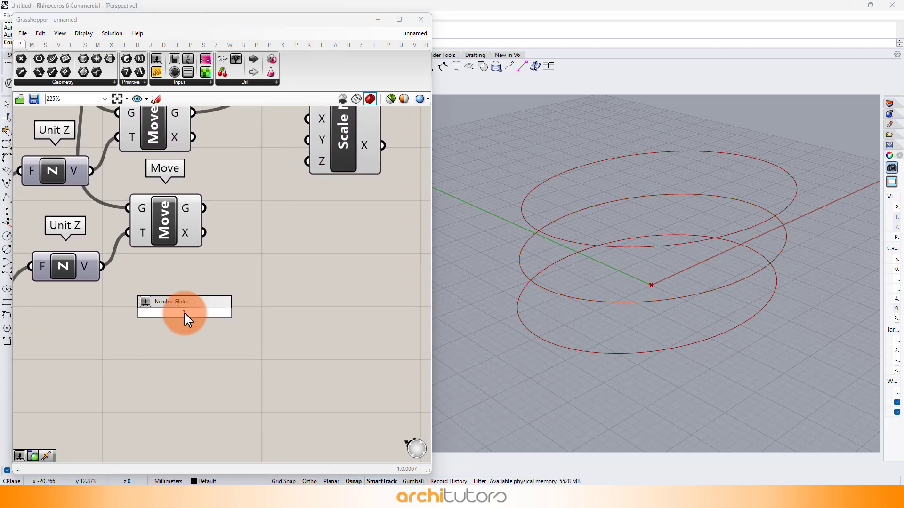
key(Return)
right_drag(284, 291, 257, 325)
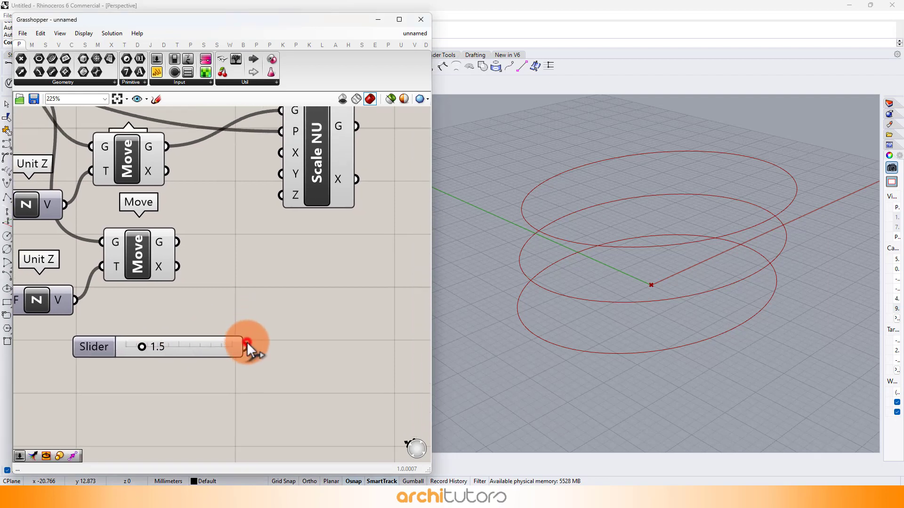
drag(247, 345, 282, 153)
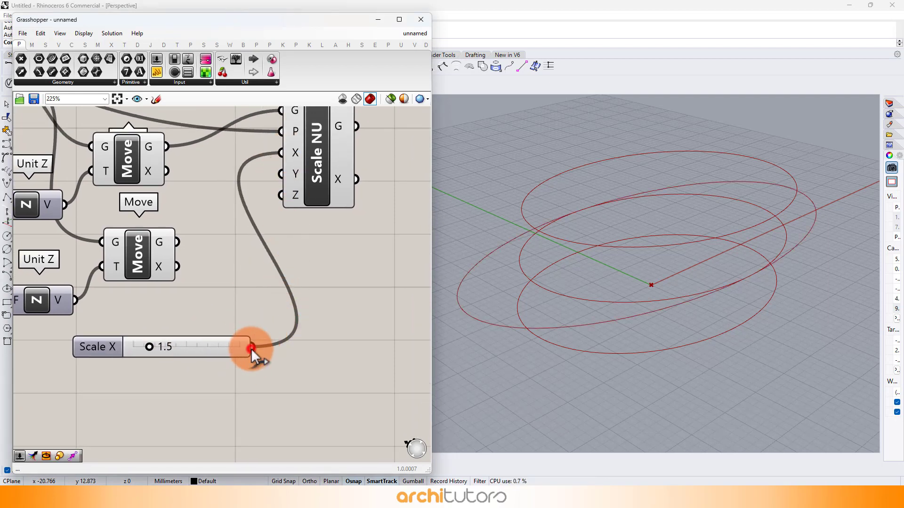
drag(251, 348, 281, 173)
drag(320, 181, 333, 181)
Set the shared X and Y scale factor slider to 1.4.
click(371, 273)
right_drag(698, 280, 659, 270)
click(202, 296)
scroll(150, 363, up, 2)
drag(150, 343, 146, 343)
scroll(253, 250, down, 2)
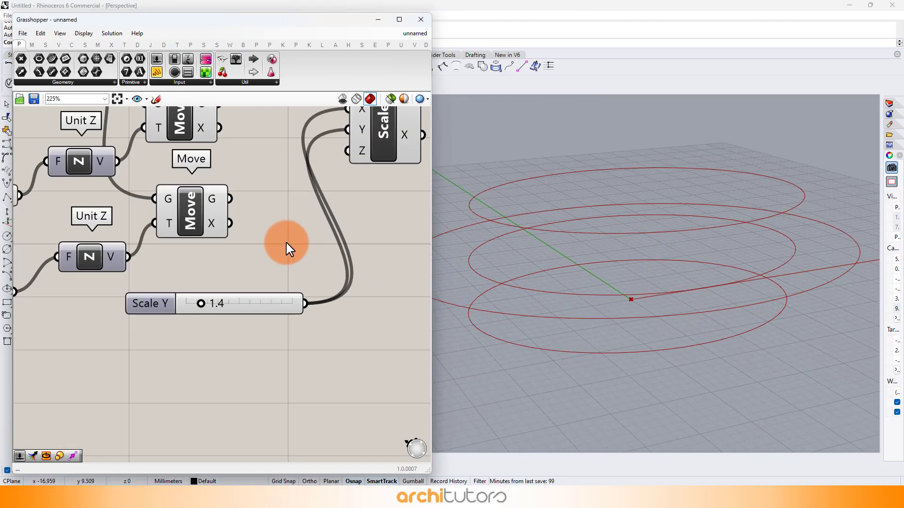
Increase the base ellipse's Radius 2 slightly.
right_drag(134, 236, 315, 250)
right_drag(177, 256, 354, 339)
scroll(174, 196, up, 3)
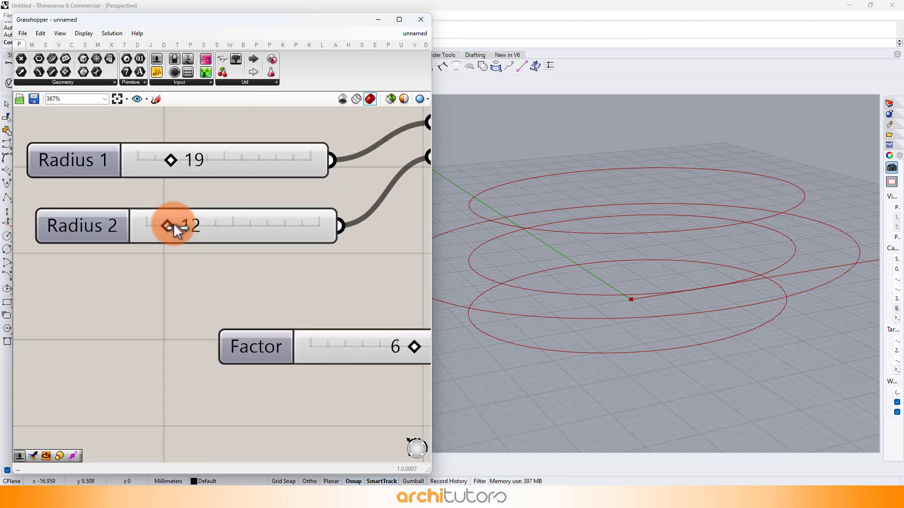
drag(175, 230, 172, 230)
Examine the Scale NU component and the middle ellipse it produces in the viewport.
scroll(137, 229, down, 7)
right_drag(329, 275, 118, 253)
scroll(154, 313, up, 6)
scroll(212, 262, down, 3)
scroll(276, 211, down, 3)
right_drag(319, 193, 297, 196)
scroll(306, 196, up, 2)
click(230, 205)
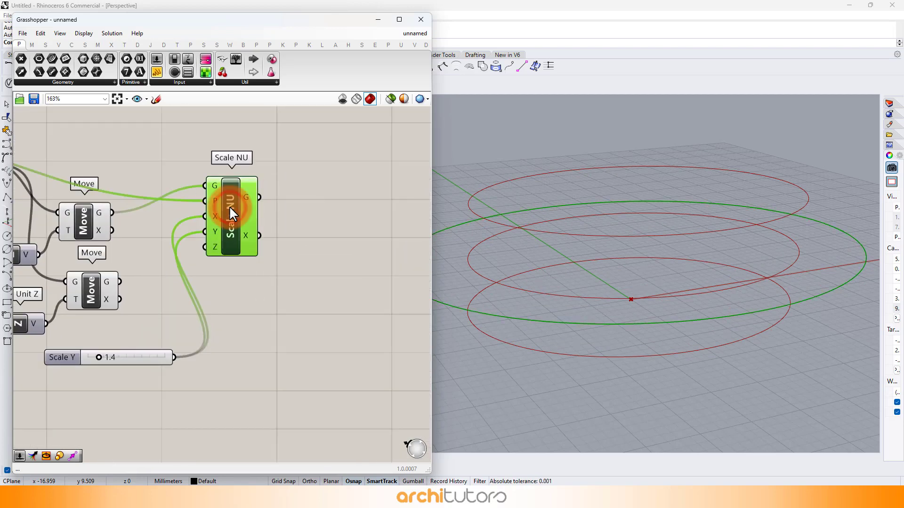
click(282, 209)
Add a Curve parameter after the Scale NU component.
right_drag(297, 232, 283, 234)
double_click(314, 211)
text(crv)
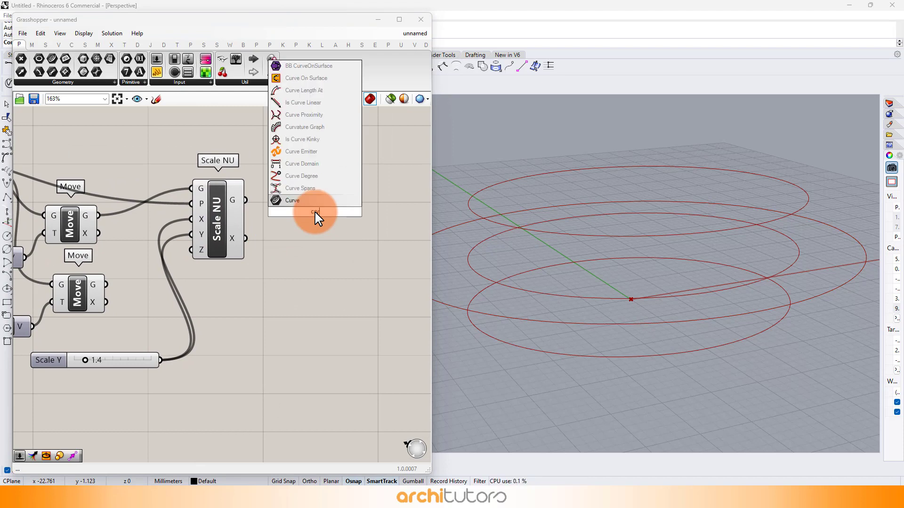
click(320, 202)
scroll(284, 179, down, 1)
right_drag(285, 179, 326, 231)
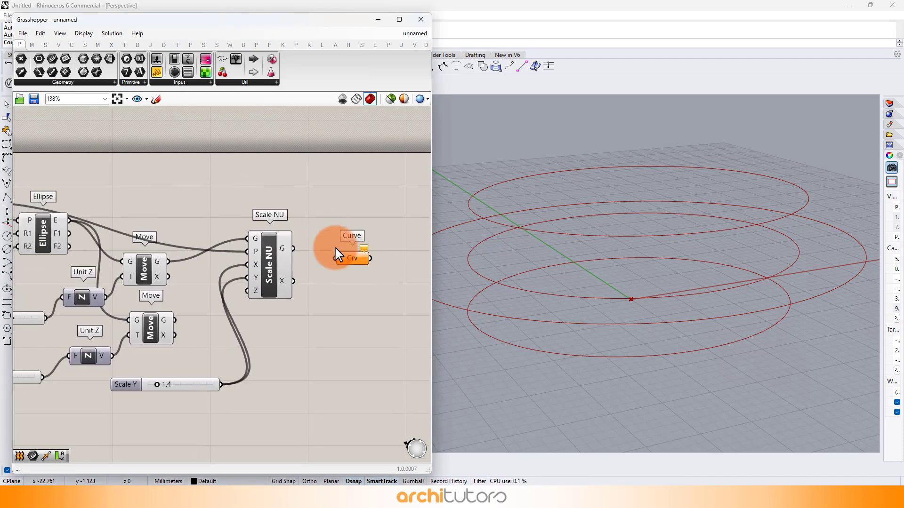
Position the Curve parameter beyond Scale NU and connect the base Ellipse output to it.
drag(343, 262, 356, 219)
click(132, 203)
right_drag(102, 220, 133, 206)
drag(99, 206, 392, 201)
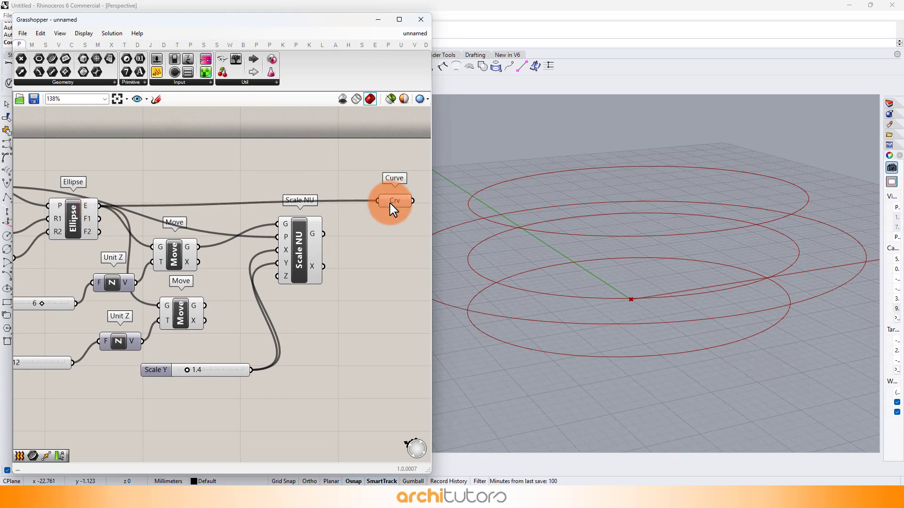
click(391, 203)
right_drag(390, 208, 328, 212)
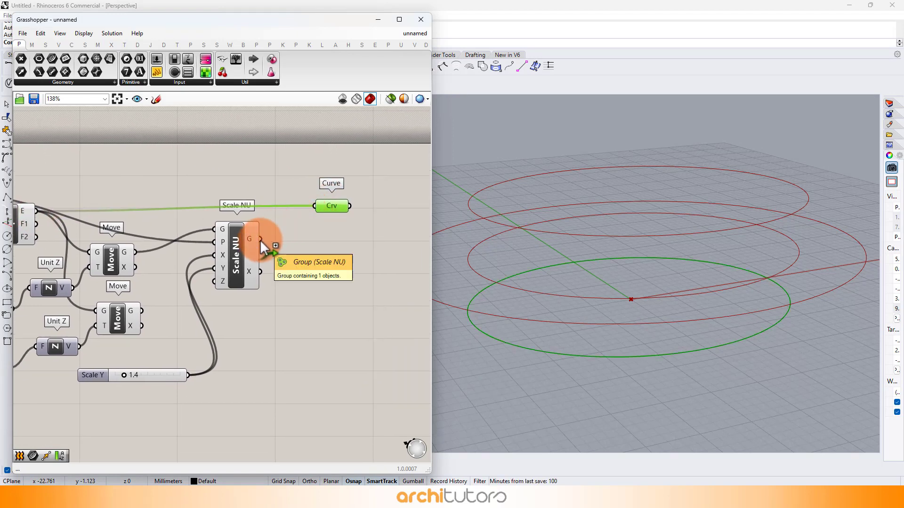
Add the Scale NU geometry output and the second Move geometry output as further inputs to the Curve parameter.
drag(260, 239, 311, 202)
click(306, 262)
shift+drag(141, 311, 350, 214)
click(332, 286)
right_drag(327, 285, 258, 286)
scroll(311, 262, up, 2)
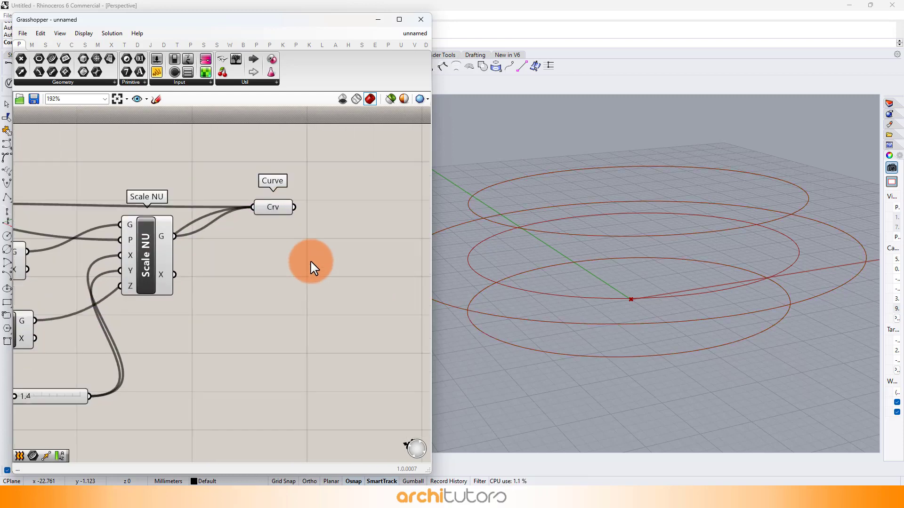
Add a Loft component and feed the Curve parameter into its curves input.
double_click(348, 231)
text(lo)
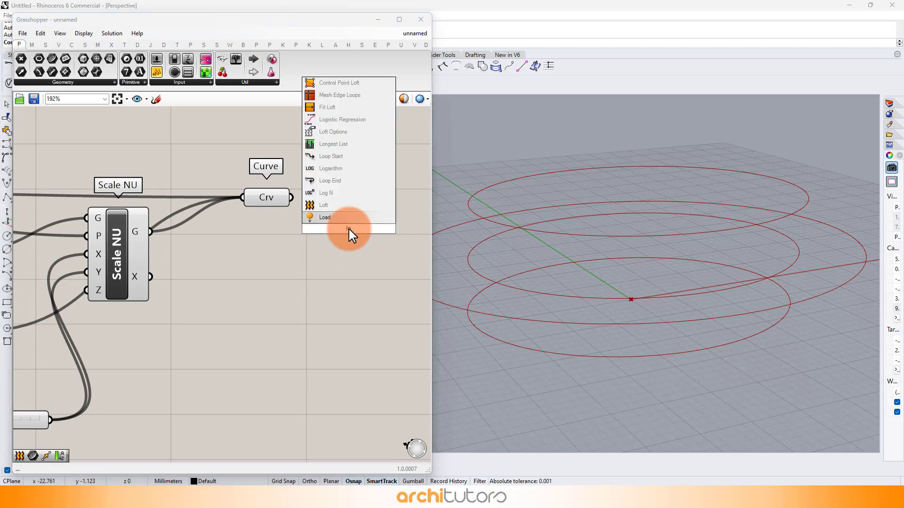
text(ft)
key(Return)
drag(296, 200, 330, 221)
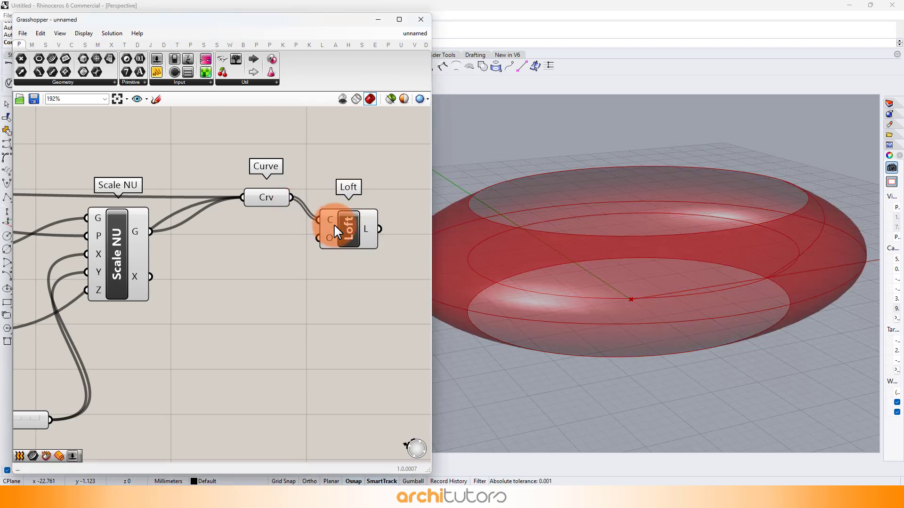
right_drag(607, 266, 620, 245)
click(347, 241)
Add a Deconstruct Domain² component and connect the Loft output to its domain input.
right_drag(309, 262, 191, 271)
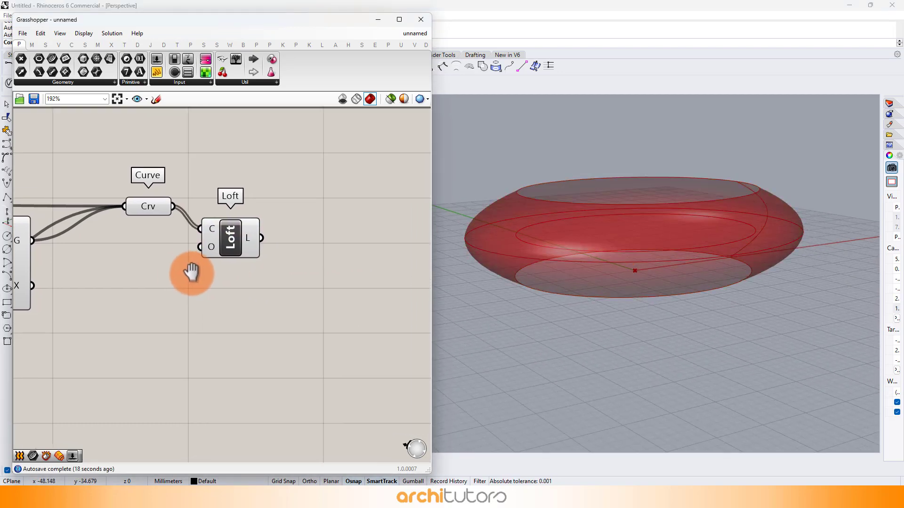
right_drag(330, 225, 268, 229)
double_click(268, 228)
text(del)
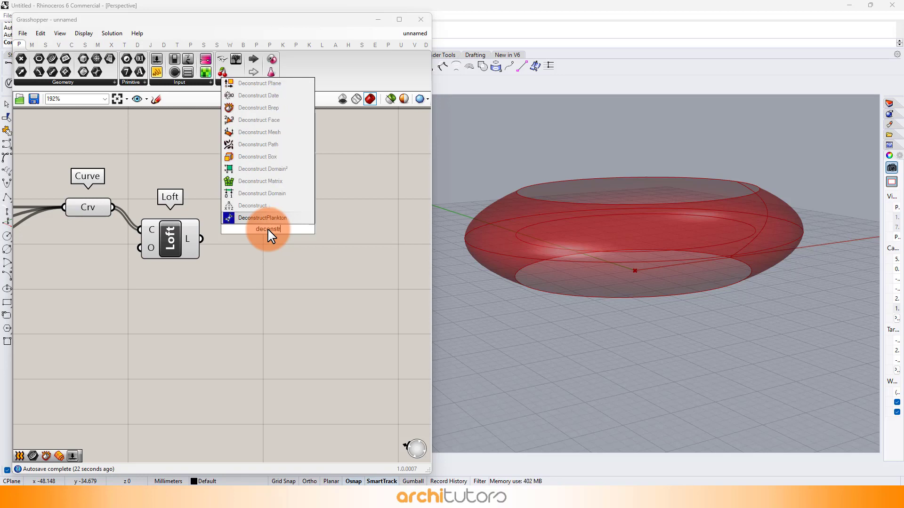
click(278, 171)
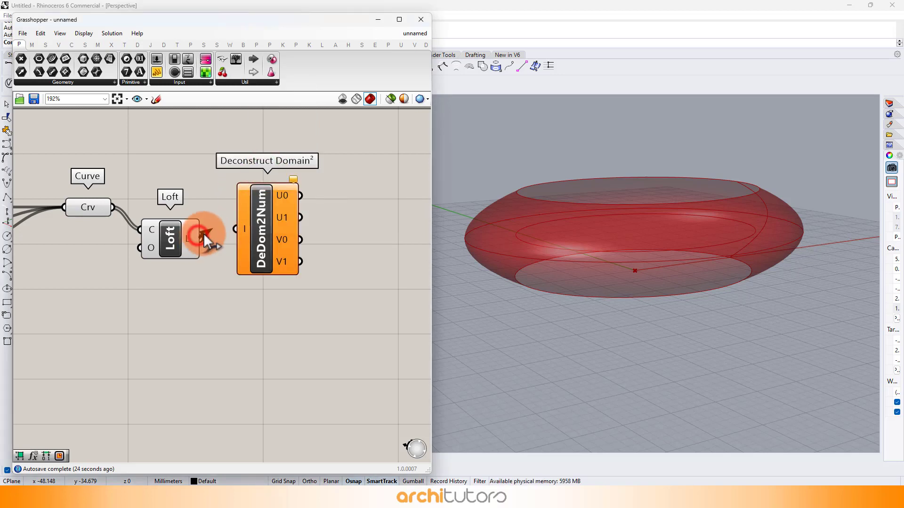
drag(284, 233, 293, 228)
click(345, 212)
Add a Construct Domain component with U0 feeding its A input, and place a second copy below it.
right_drag(350, 211, 295, 215)
right_drag(549, 217, 576, 238)
double_click(293, 212)
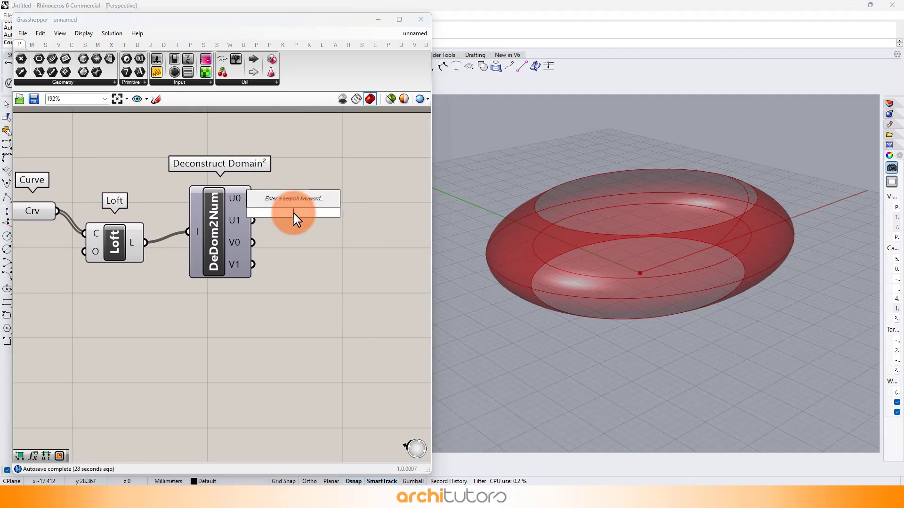
text(constru)
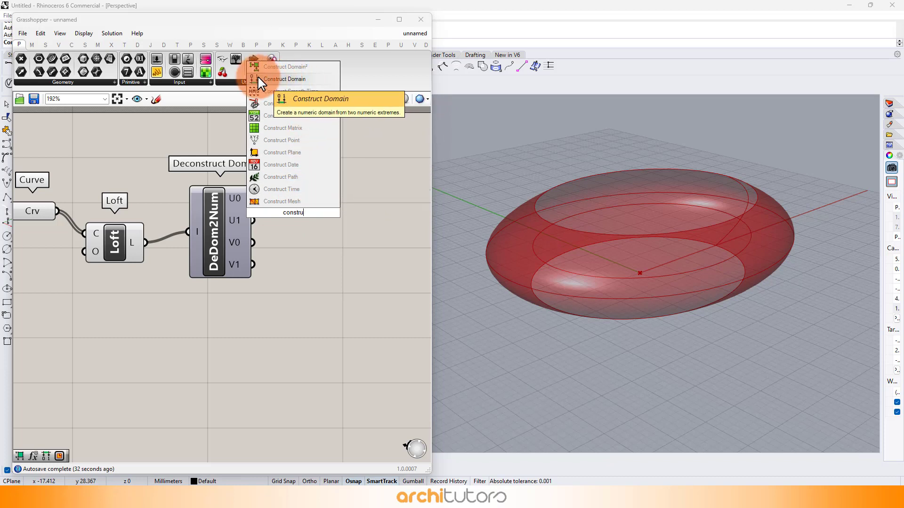
click(302, 79)
drag(300, 202, 330, 291)
key(ctrl+c)
key(ctrl+v)
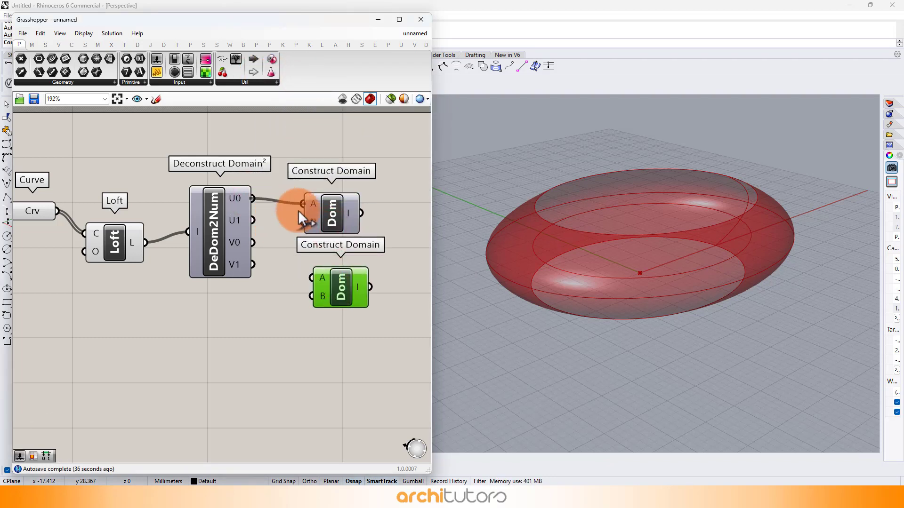
Connect U1 to B of the first Construct Domain, and V0 and V1 to A and B of the second.
drag(256, 220, 302, 223)
drag(334, 218, 332, 213)
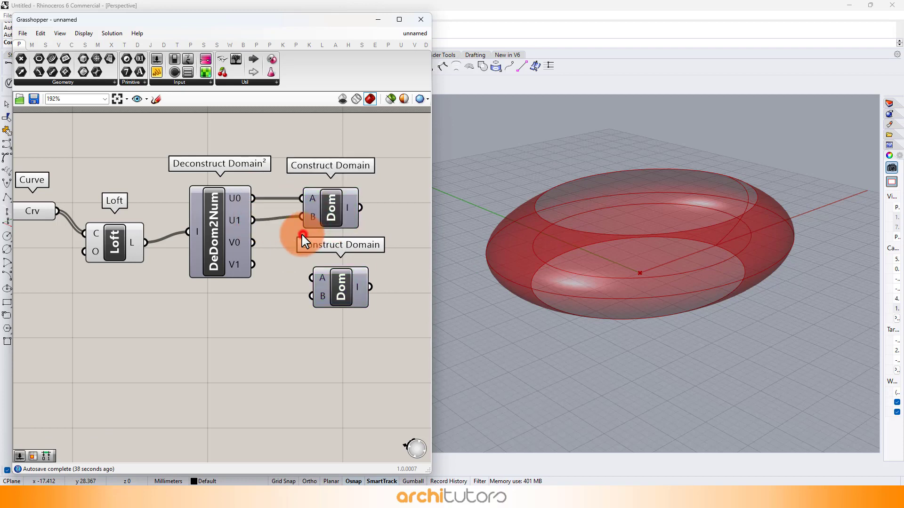
drag(254, 243, 308, 281)
right_drag(358, 267, 215, 269)
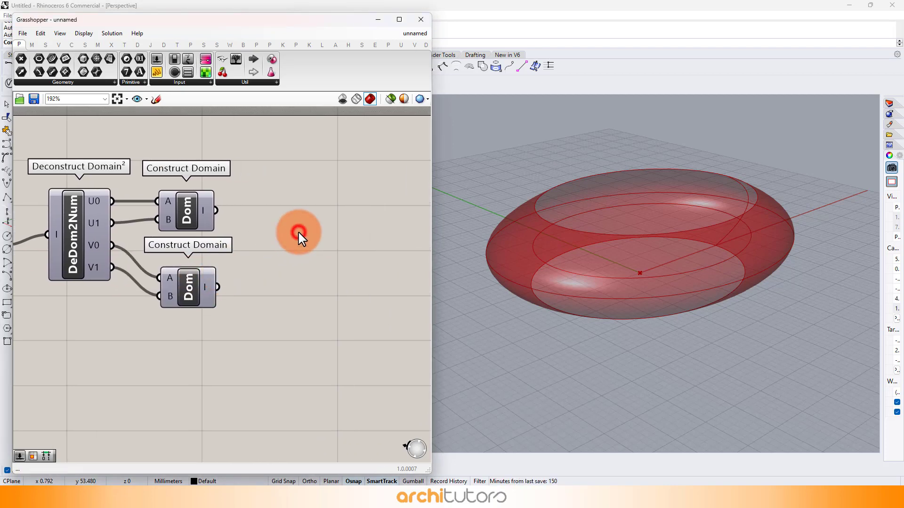
Add a Rectangle component and feed the U domain into its X input and the V domain into Y.
double_click(298, 231)
text(recta)
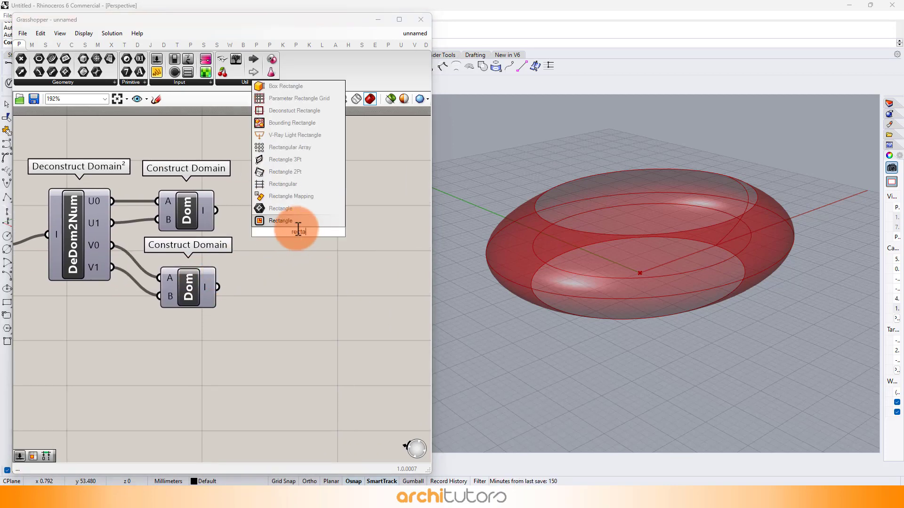
click(295, 225)
scroll(228, 243, up, 1)
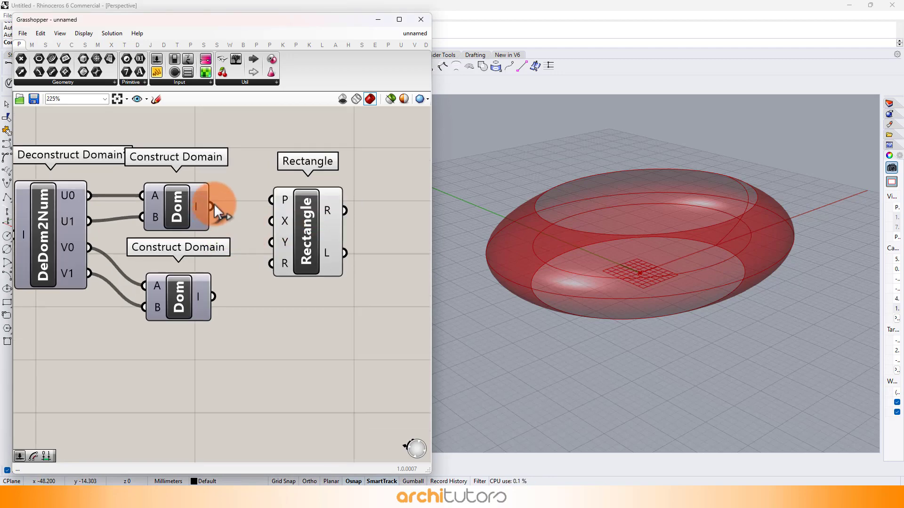
drag(212, 297, 272, 240)
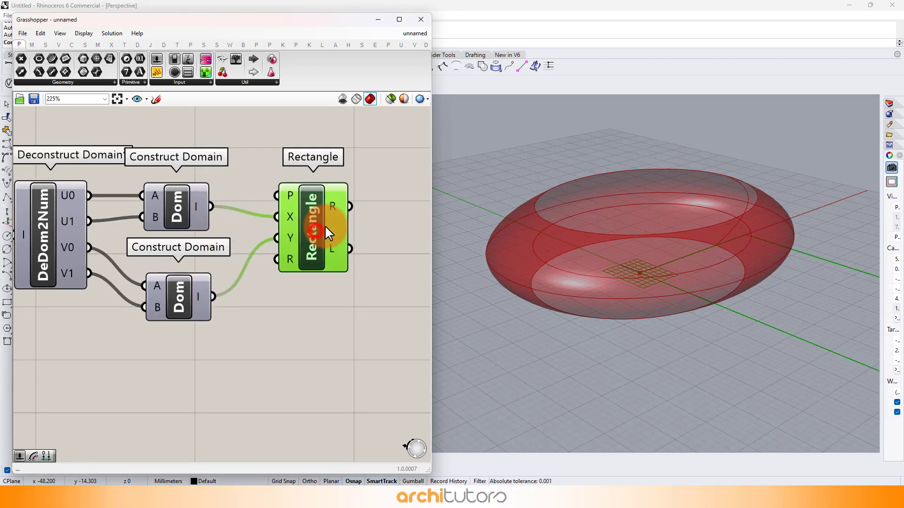
drag(328, 222, 352, 207)
Examine the rectangle built from the surface domains next to the lofted form in the viewport.
click(332, 317)
right_drag(731, 231, 548, 232)
scroll(590, 298, down, 5)
right_drag(580, 281, 708, 233)
shift+right_drag(668, 268, 695, 321)
scroll(629, 298, down, 5)
scroll(735, 338, up, 2)
click(350, 213)
click(323, 271)
Add an Offset Curve component and connect the rectangle to both its curve and plane inputs.
right_drag(323, 272, 185, 306)
double_click(309, 250)
text(offset)
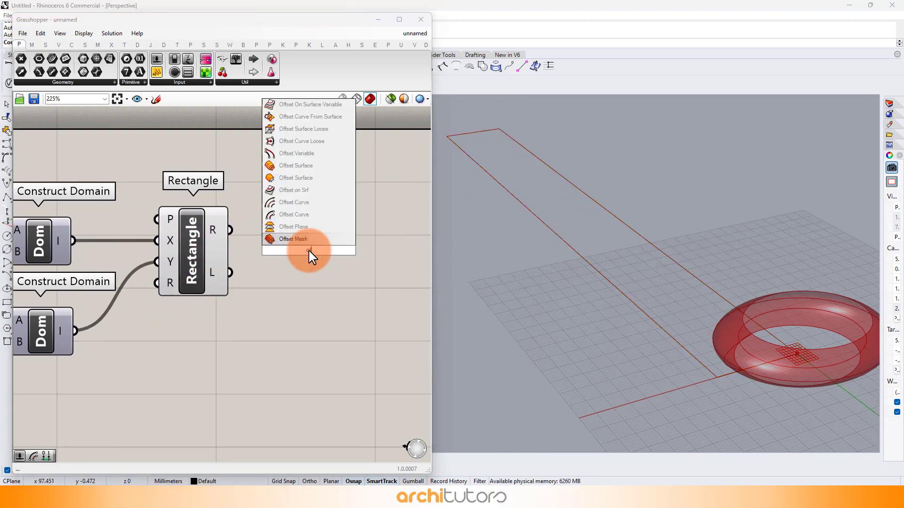
click(297, 240)
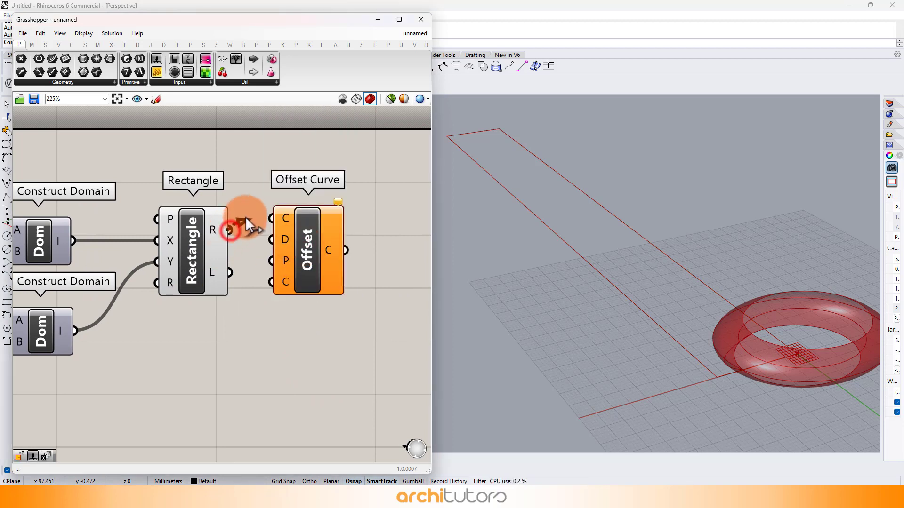
drag(253, 221, 374, 304)
click(371, 395)
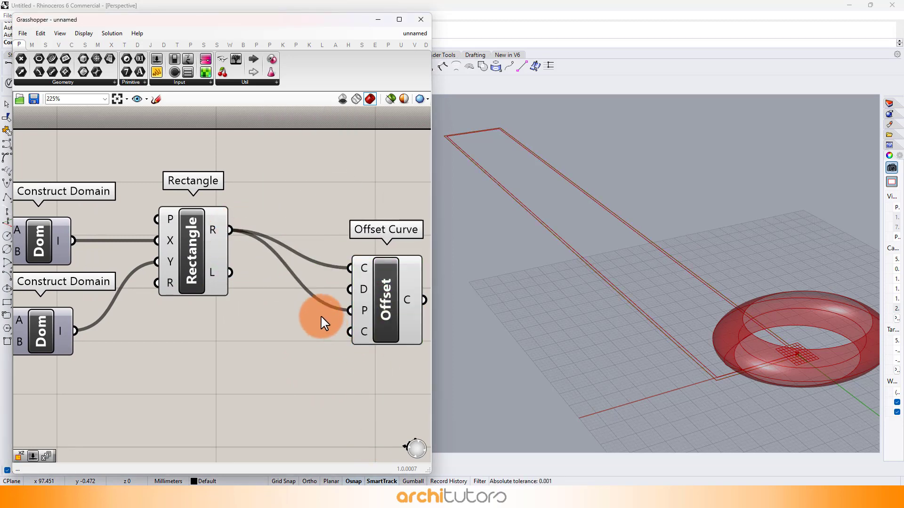
Try a positive offset distance of 0.53 with a number slider on the Offset Curve distance input.
right_drag(200, 337, 194, 290)
double_click(186, 293)
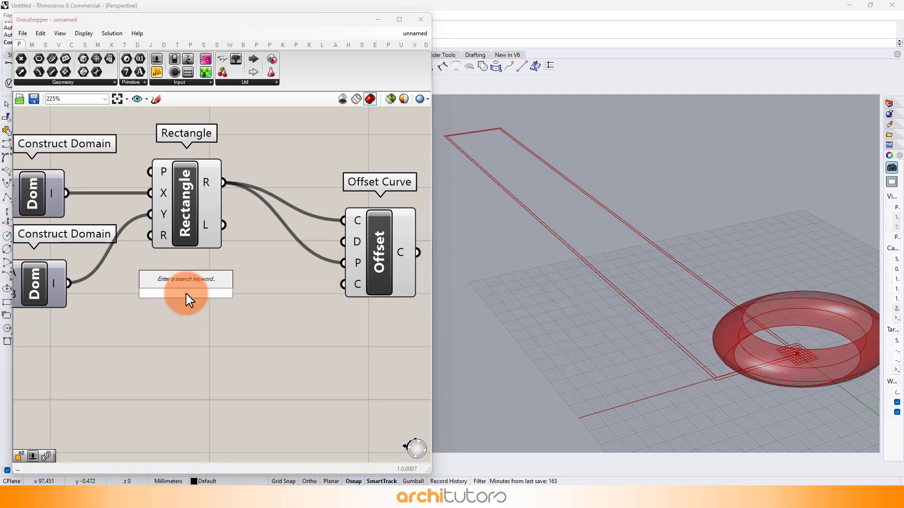
text(.5)
key(Return)
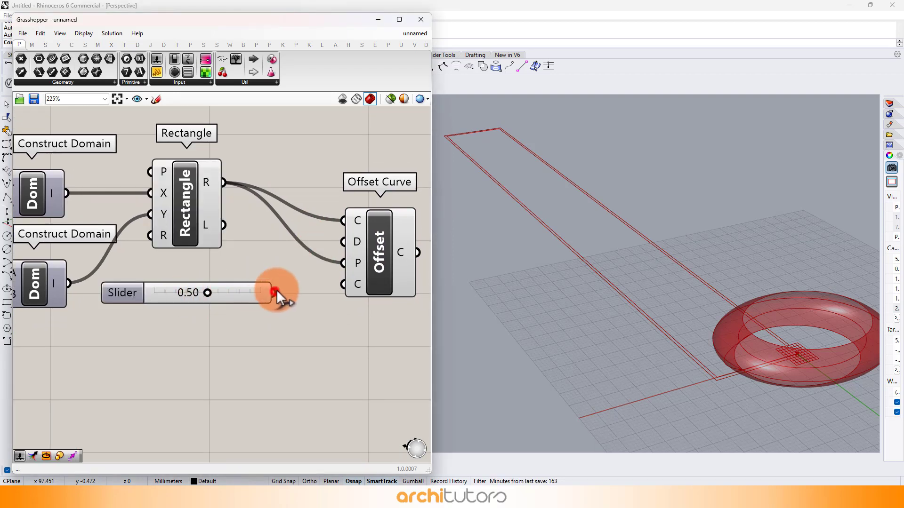
drag(343, 240, 345, 242)
click(382, 245)
scroll(730, 353, up, 10)
shift+right_drag(605, 417, 595, 358)
click(353, 296)
drag(222, 293, 226, 292)
Add a number slider starting at -1.00, set it to -0.61 and connect it as the Offset Curve distance.
double_click(207, 340)
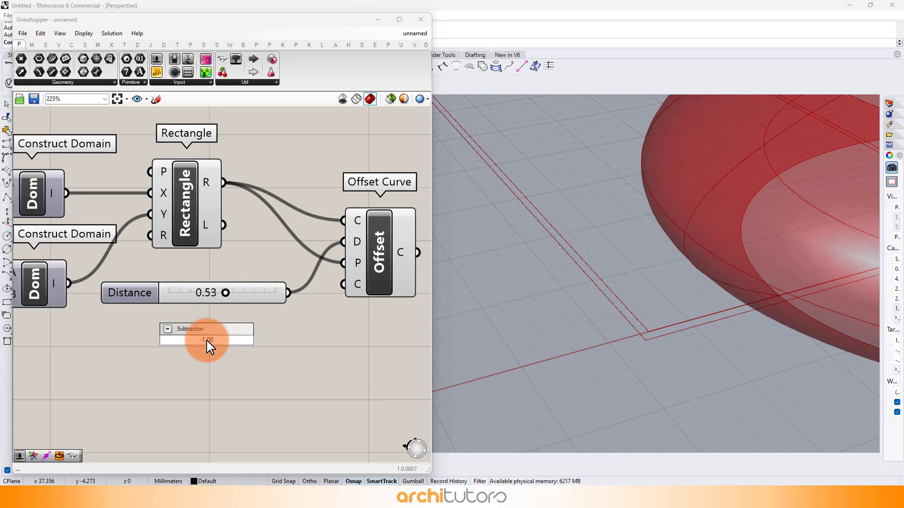
text(-1.00<)
key(Return)
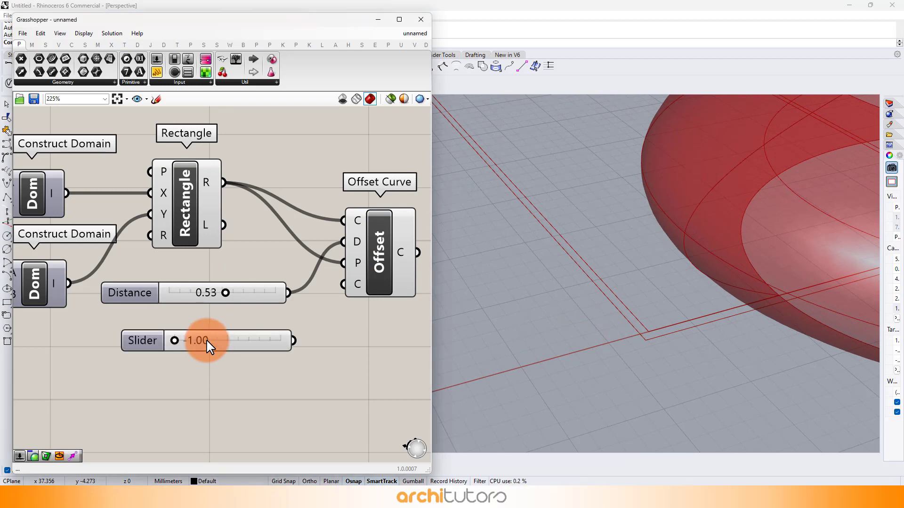
drag(209, 344, 193, 344)
drag(340, 245, 341, 243)
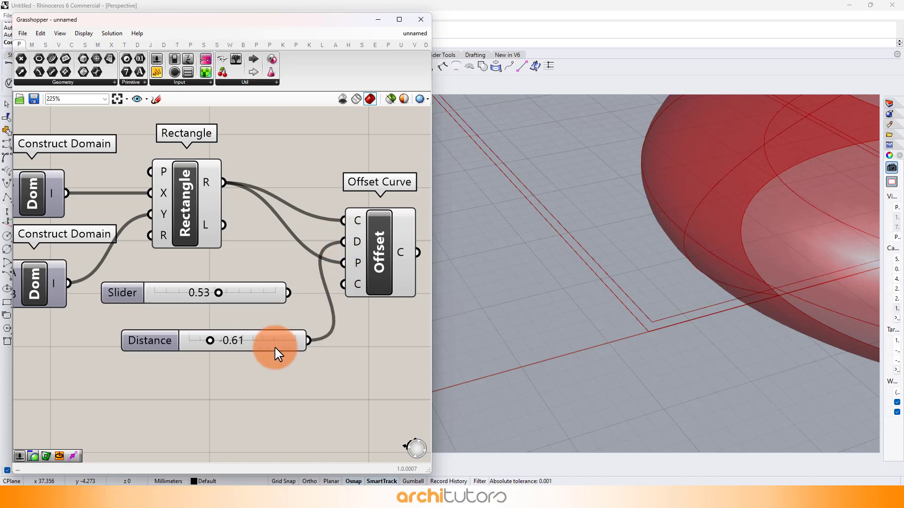
Set the offset distance slider to -0.62 and delete the unused 0.53 slider.
click(366, 255)
mouse_move(208, 339)
mouse_down()
mouse_move(199, 343)
mouse_move(289, 353)
mouse_move(219, 352)
mouse_move(208, 343)
mouse_up()
click(239, 292)
key(Delete)
scroll(243, 294, down, 4)
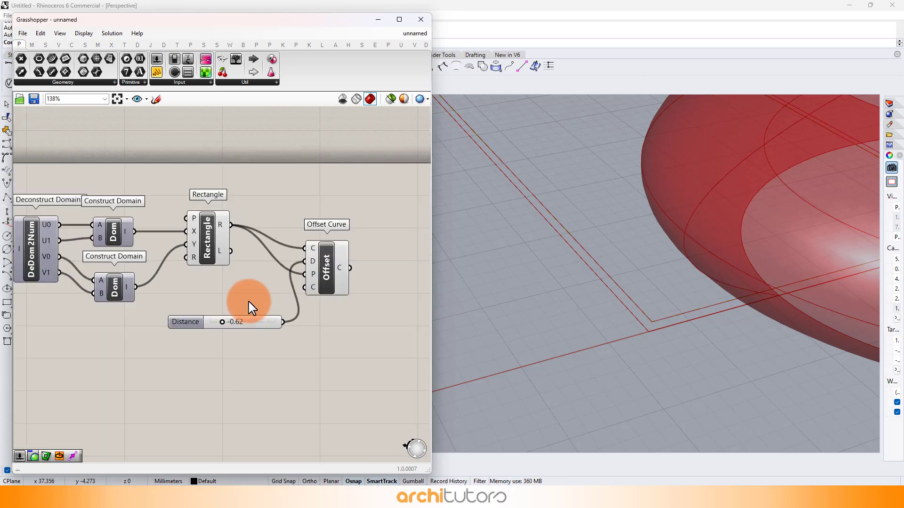
Add a Populate 2D component below Offset Curve and feed the rectangle into its region input.
right_drag(296, 348, 259, 284)
scroll(259, 285, up, 2)
double_click(263, 321)
text(pop)
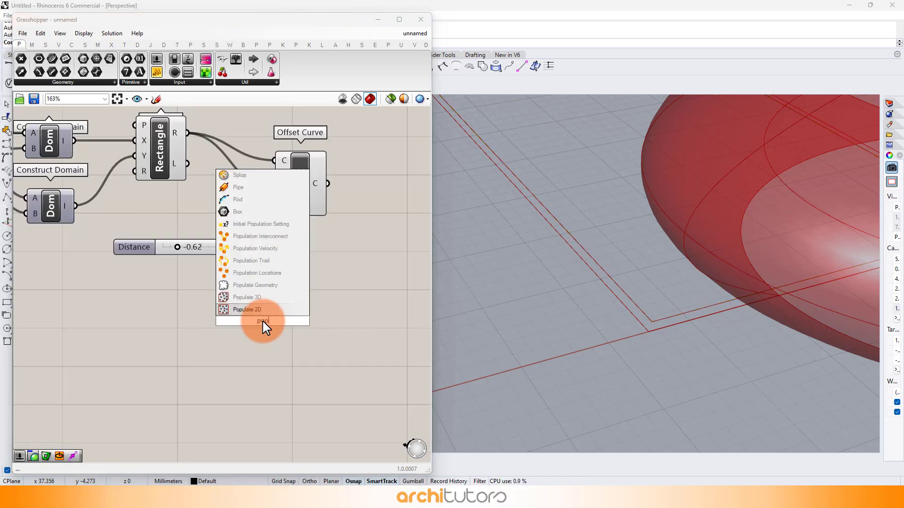
click(261, 312)
drag(188, 132, 271, 329)
click(146, 323)
Add a number slider of 300 and connect it to the Populate 2D count input.
scroll(154, 303, up, 1)
double_click(153, 301)
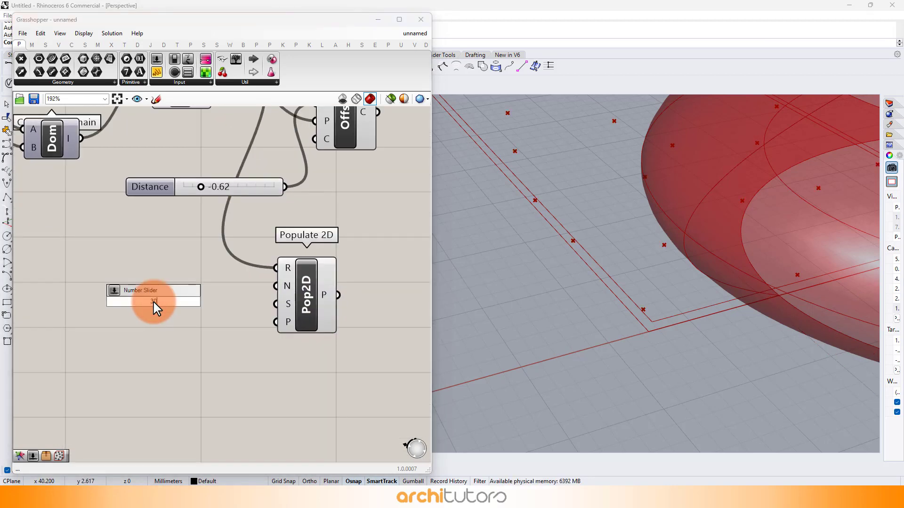
text(300)
key(Return)
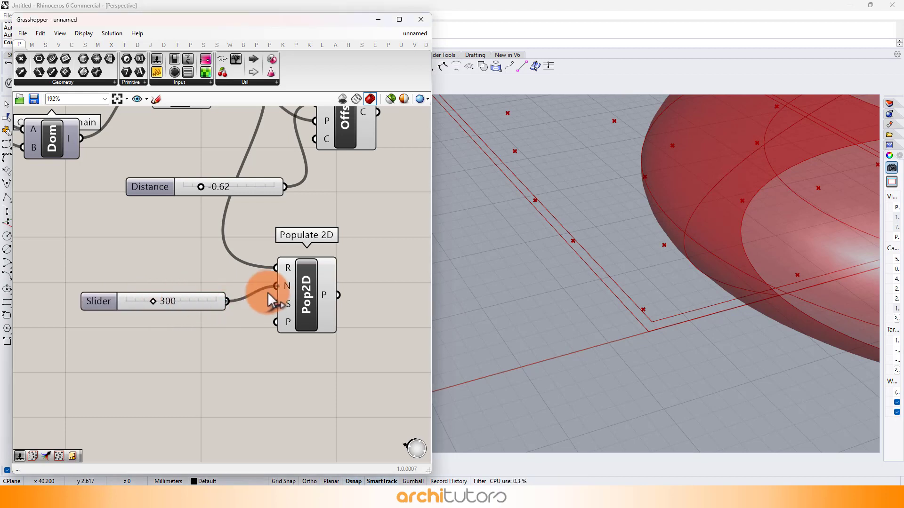
drag(269, 291, 275, 286)
Add a number slider for the Populate 2D seed input and set it to 3.
double_click(118, 344)
text(2)
key(Return)
drag(193, 345, 276, 304)
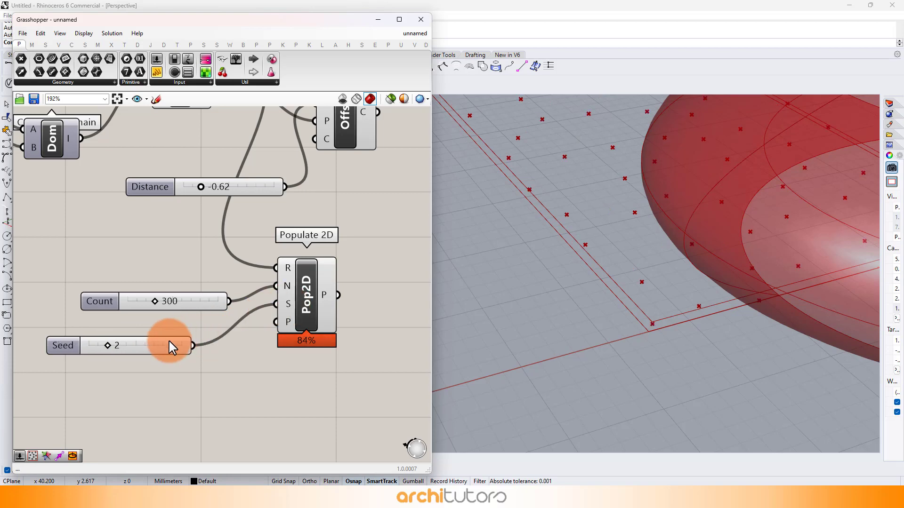
drag(171, 347, 190, 336)
scroll(586, 349, down, 5)
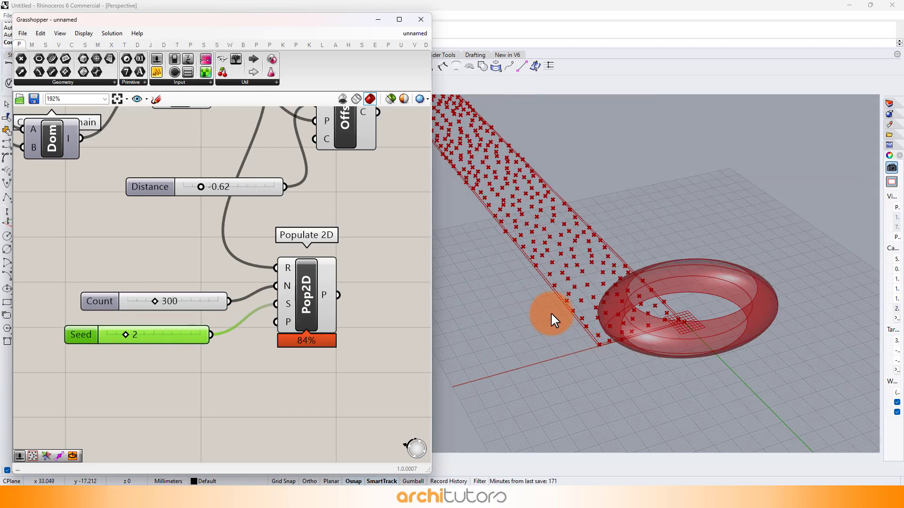
right_drag(550, 311, 646, 342)
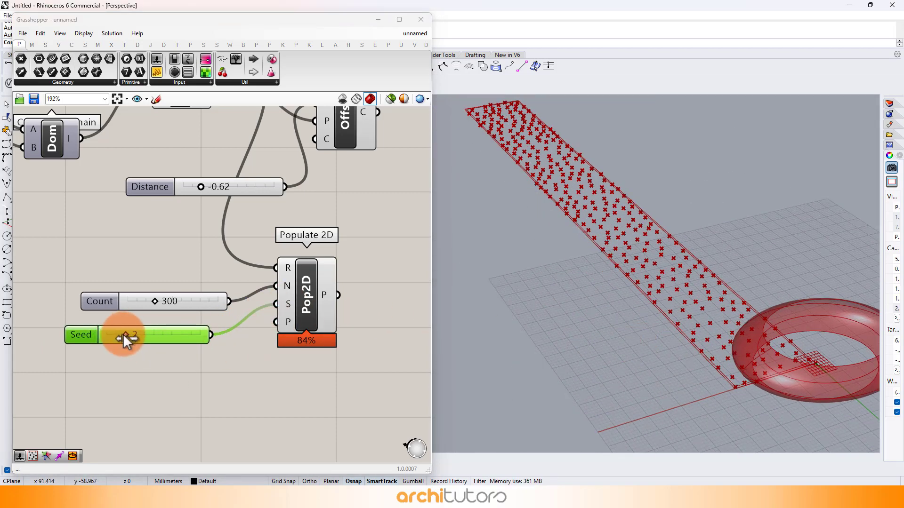
mouse_move(123, 334)
mouse_down()
mouse_move(109, 335)
mouse_move(174, 336)
mouse_move(129, 335)
mouse_up()
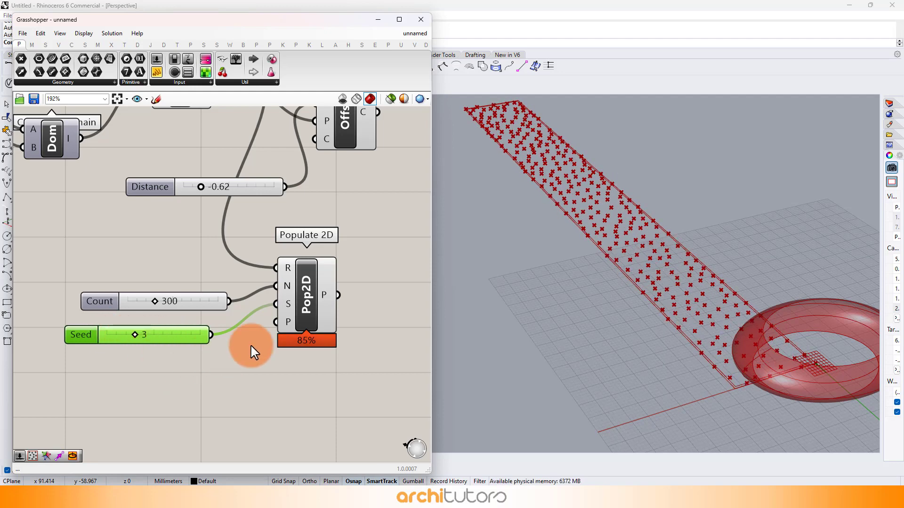
Add a Voronoi component to the canvas beside Offset Curve and Populate 2D.
right_drag(347, 202, 218, 242)
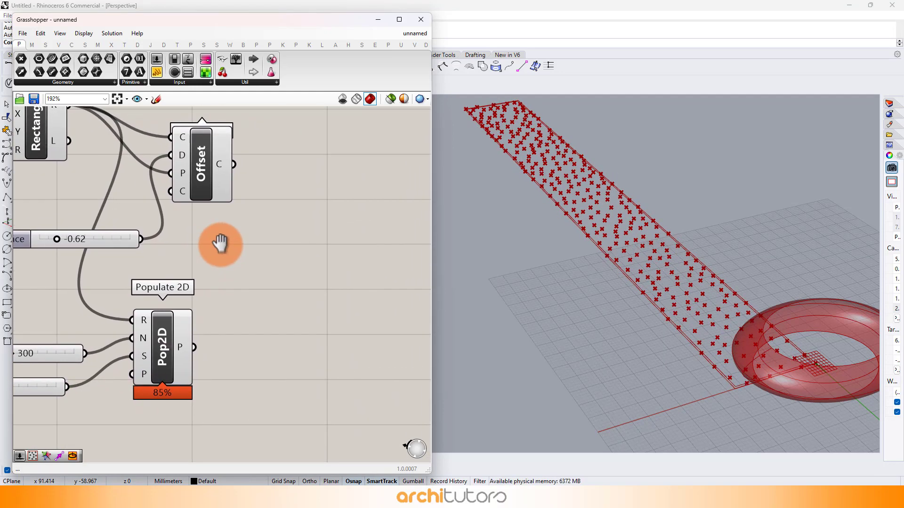
double_click(279, 253)
text(voro)
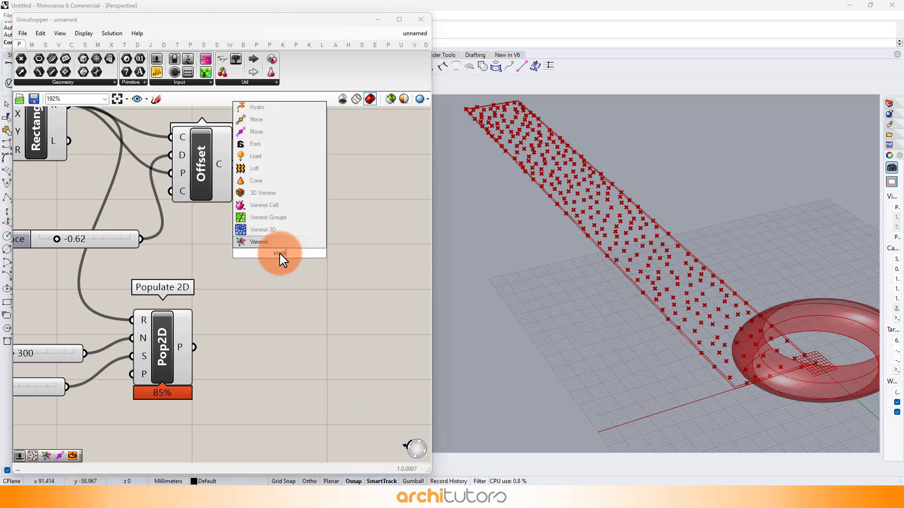
click(279, 241)
scroll(297, 266, down, 1)
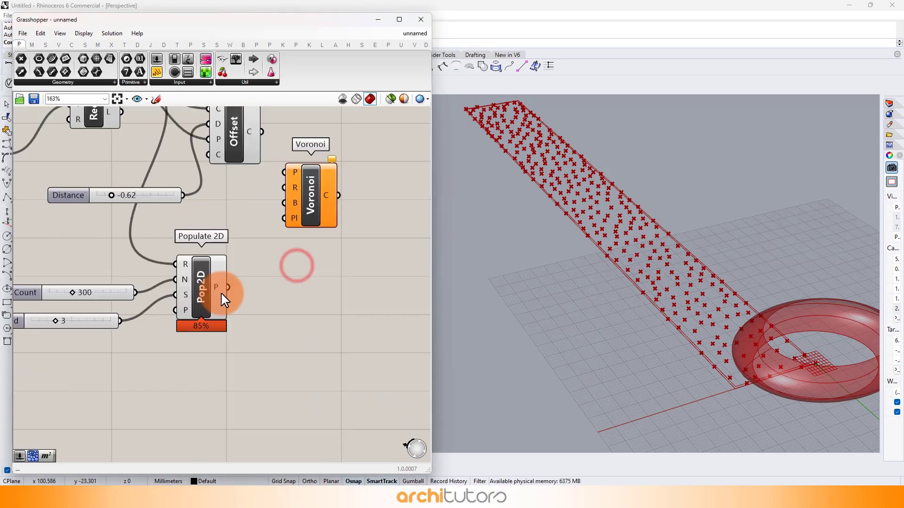
Connect the Populate 2D points to the Voronoi points input and the Offset Curve output to its boundary input.
drag(278, 171, 284, 172)
scroll(264, 162, up, 3)
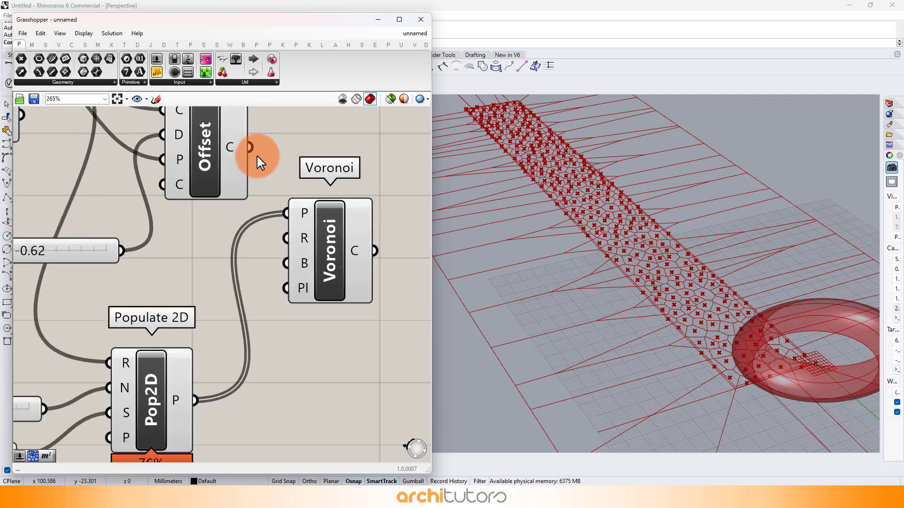
drag(275, 211, 340, 249)
click(350, 329)
Turn off the preview of the components upstream of Voronoi.
scroll(350, 320, down, 2)
scroll(320, 230, down, 1)
right_drag(320, 235, 310, 257)
scroll(310, 264, down, 1)
click(326, 282)
scroll(250, 174, down, 3)
right_drag(249, 174, 328, 190)
scroll(329, 190, down, 2)
drag(337, 166, 70, 329)
click(148, 301)
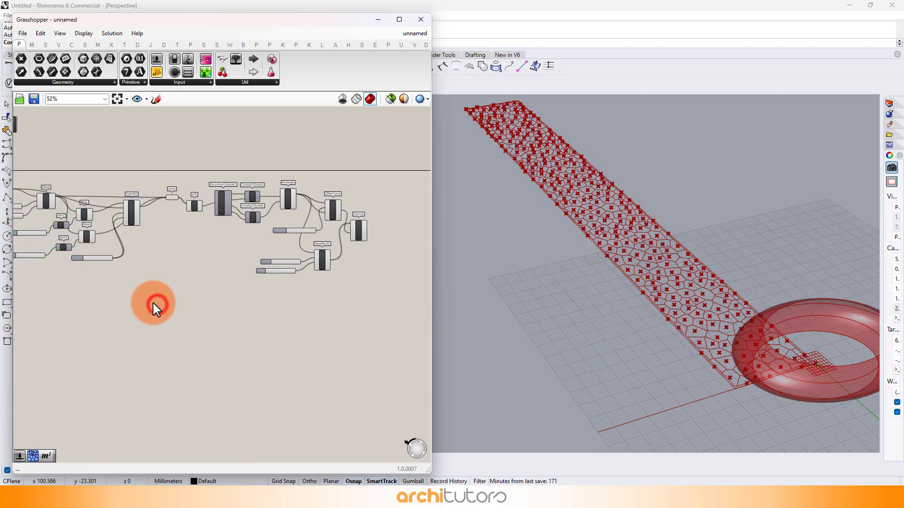
scroll(253, 224, down, 2)
drag(373, 168, 162, 296)
middle_click(161, 297)
click(192, 262)
click(264, 278)
Turn the preview of the Loft component back on.
scroll(282, 201, up, 8)
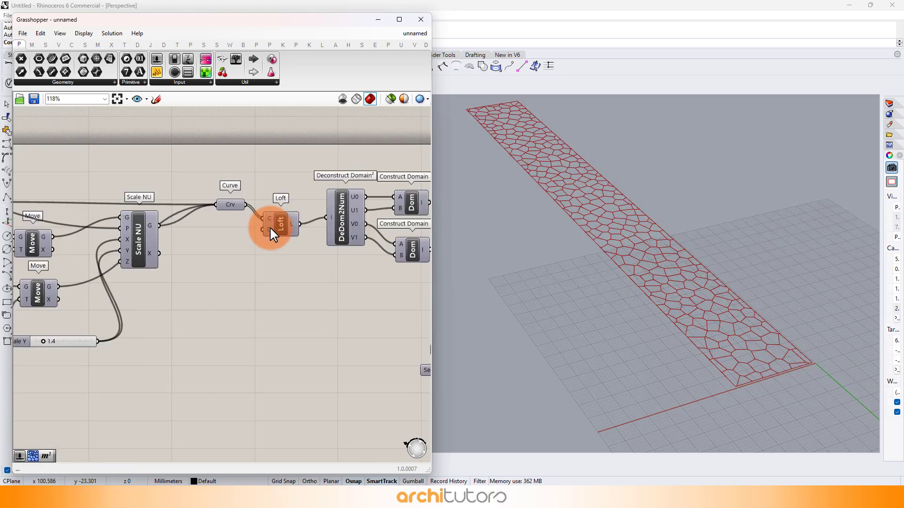
click(287, 224)
middle_click(287, 224)
click(306, 208)
click(272, 345)
scroll(293, 302, down, 1)
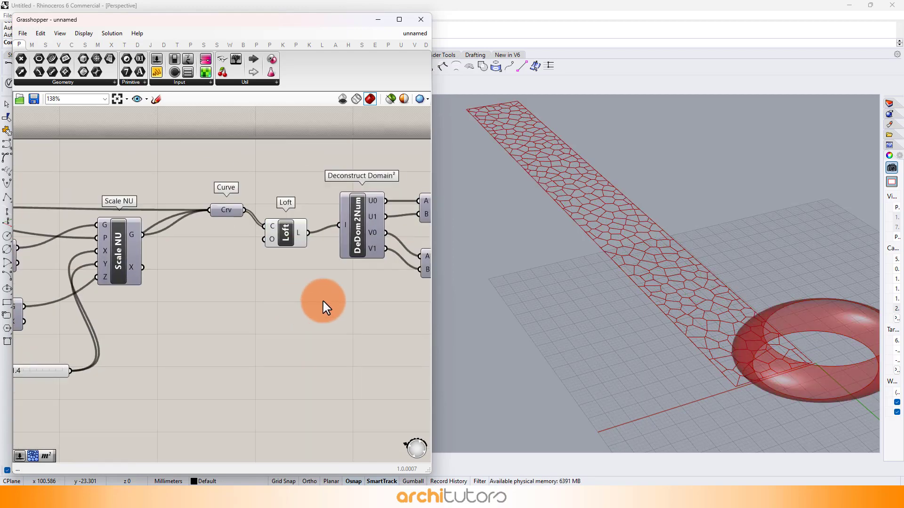
Add an Area component beside Voronoi and feed the Voronoi cells into its geometry input.
right_drag(335, 303, 113, 226)
right_drag(313, 238, 125, 258)
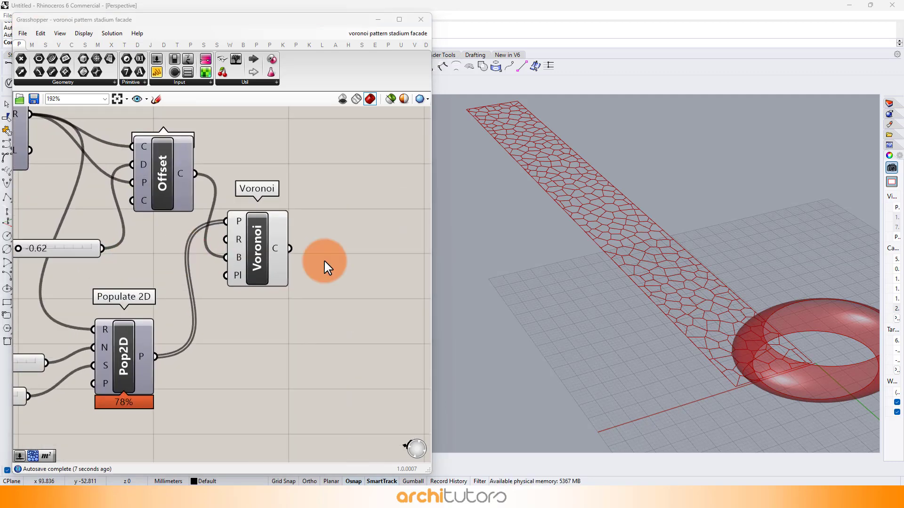
right_drag(327, 267, 250, 269)
double_click(250, 269)
text(AREA)
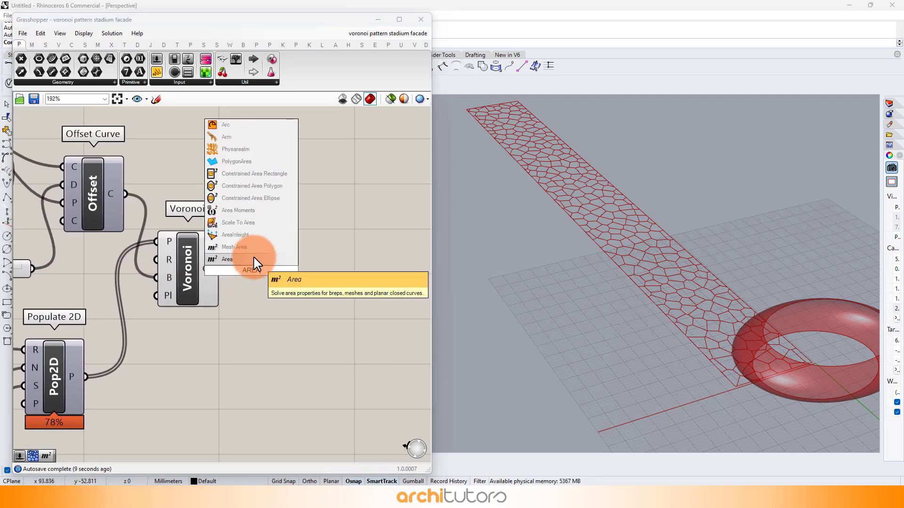
click(254, 260)
drag(220, 269, 272, 278)
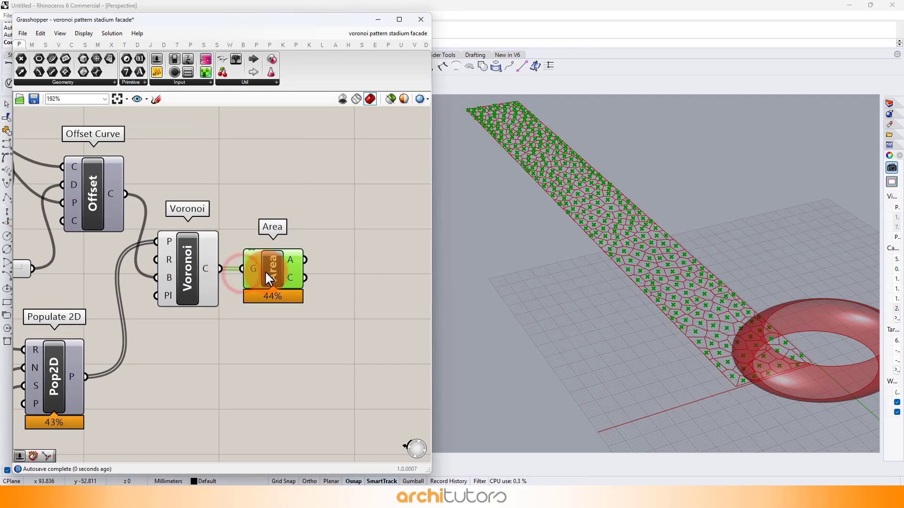
click(277, 319)
Add a Curve Closest Point component beside the Area component.
right_drag(337, 328, 260, 295)
double_click(303, 309)
text(CLOS)
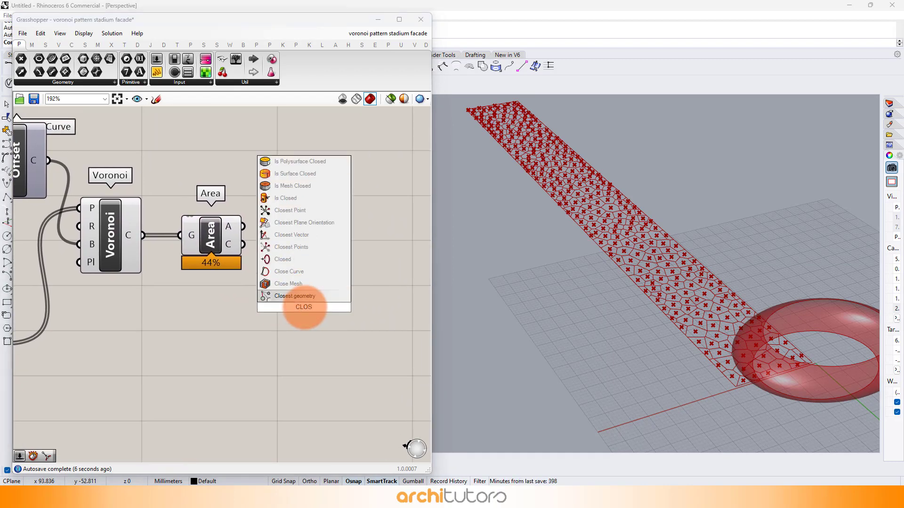
text(EST)
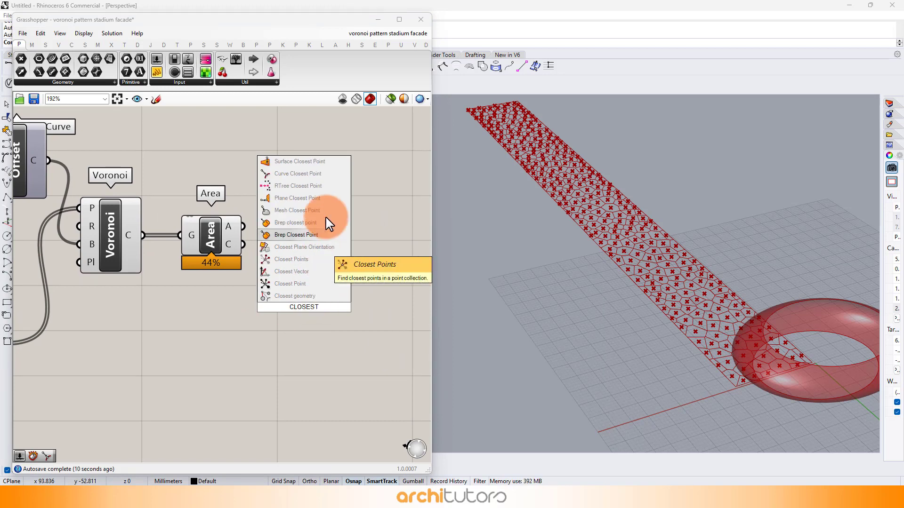
click(325, 174)
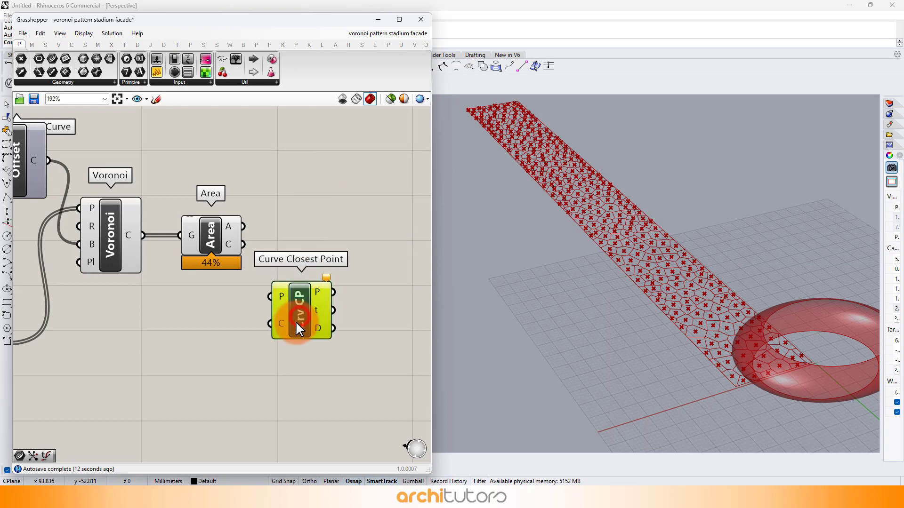
Minimize Grasshopper to return to Rhino, show the four-viewport layout and enlarge the Top viewport around the Voronoi strip.
click(378, 19)
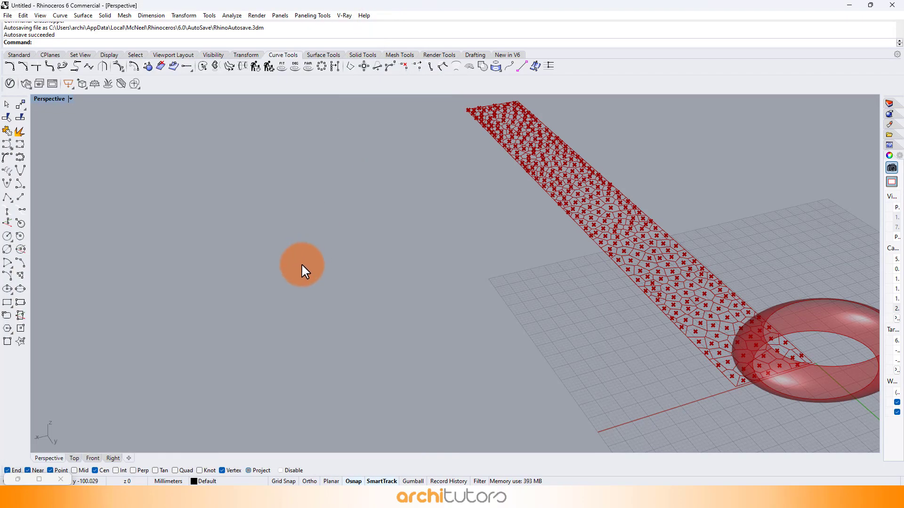
double_click(55, 98)
scroll(277, 124, down, 8)
scroll(270, 152, up, 5)
scroll(264, 160, down, 4)
drag(342, 274, 345, 401)
scroll(263, 131, up, 6)
scroll(305, 196, down, 3)
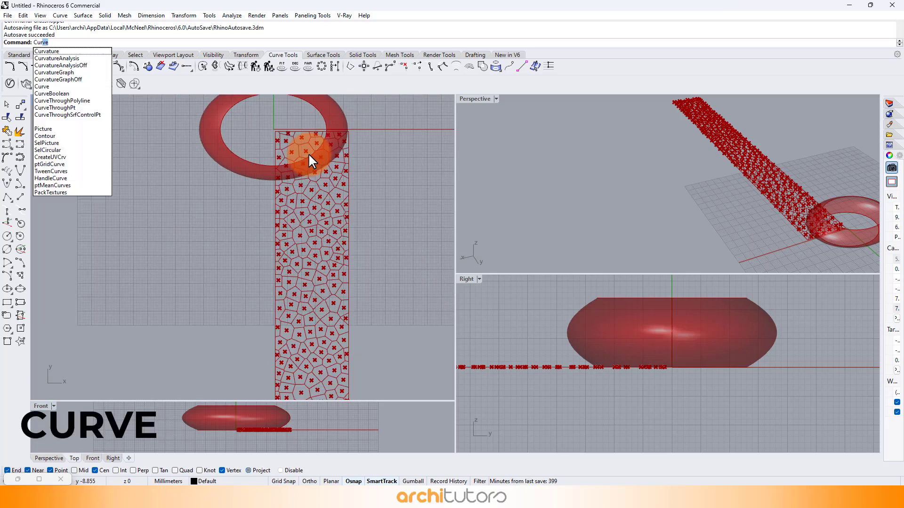
Draw a degree 3 control-point curve weaving from side to side along the Voronoi strip, extending beyond both ends.
key(Return)
scroll(285, 114, up, 2)
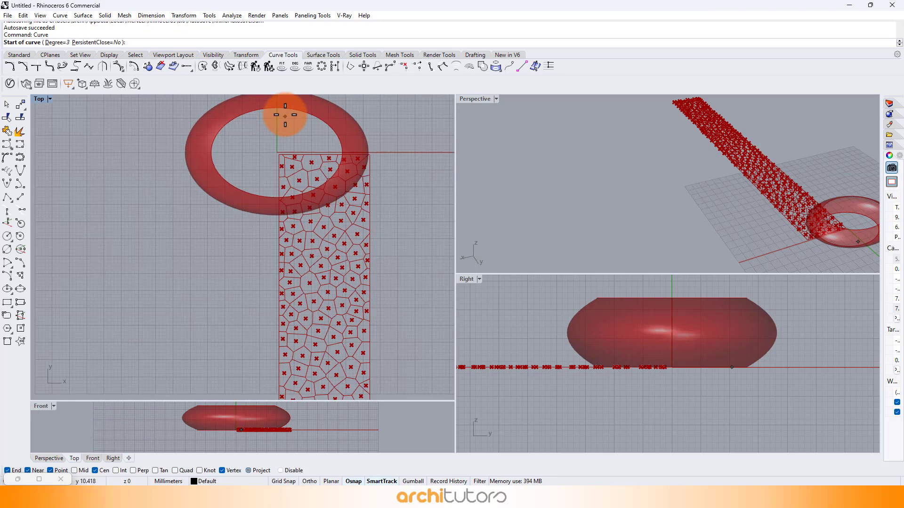
click(284, 130)
click(358, 239)
click(361, 267)
scroll(363, 267, down, 2)
click(303, 338)
click(297, 371)
scroll(311, 226, down, 3)
scroll(322, 268, up, 3)
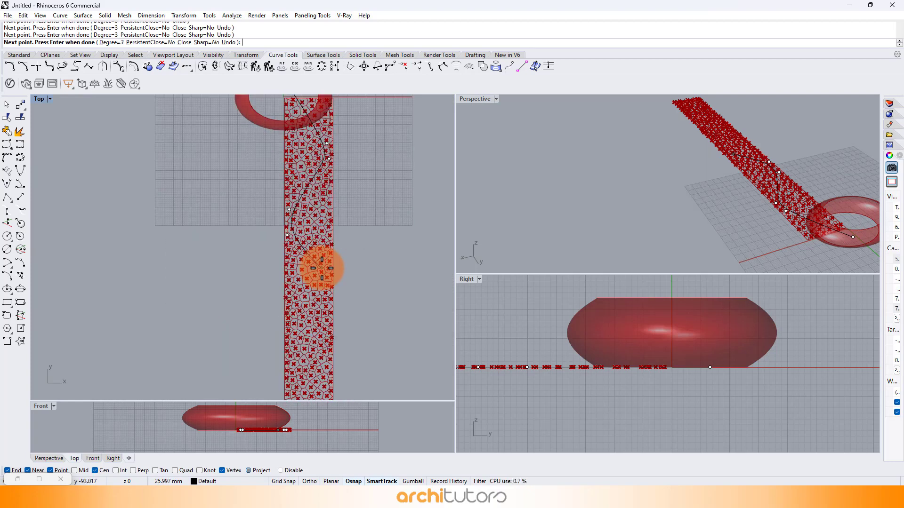
scroll(316, 328, down, 5)
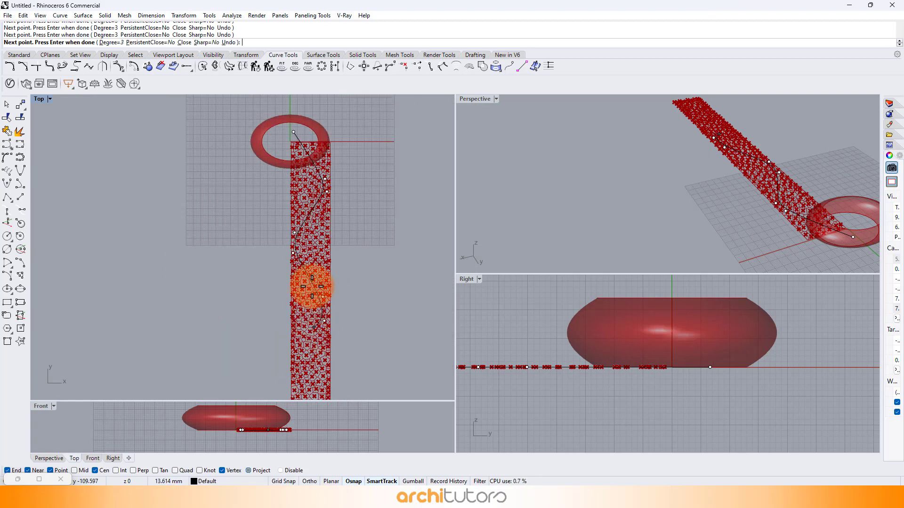
scroll(312, 324, up, 3)
click(299, 330)
click(297, 359)
scroll(302, 295, down, 5)
scroll(307, 341, up, 5)
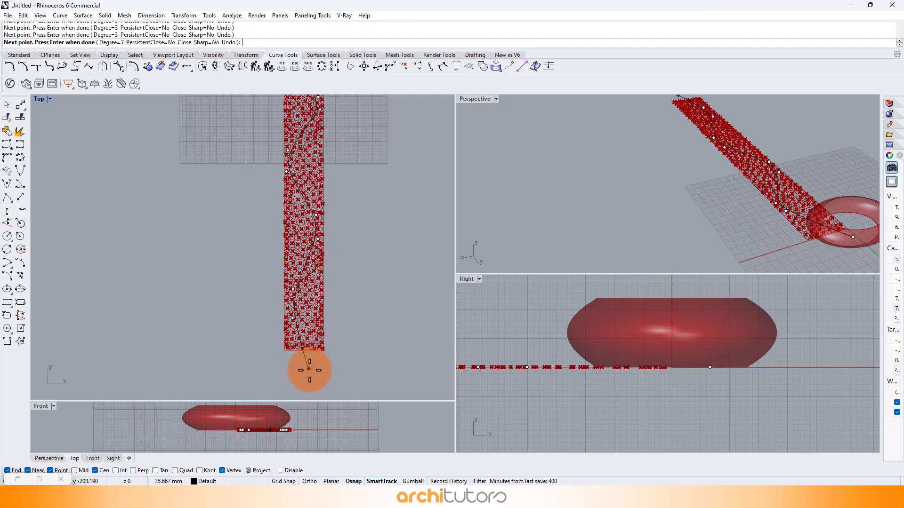
key(Return)
Turn on the Gumball and move the curve's control point near the strip's right edge inward.
click(301, 343)
scroll(318, 211, up, 4)
click(315, 216)
scroll(315, 214, down, 2)
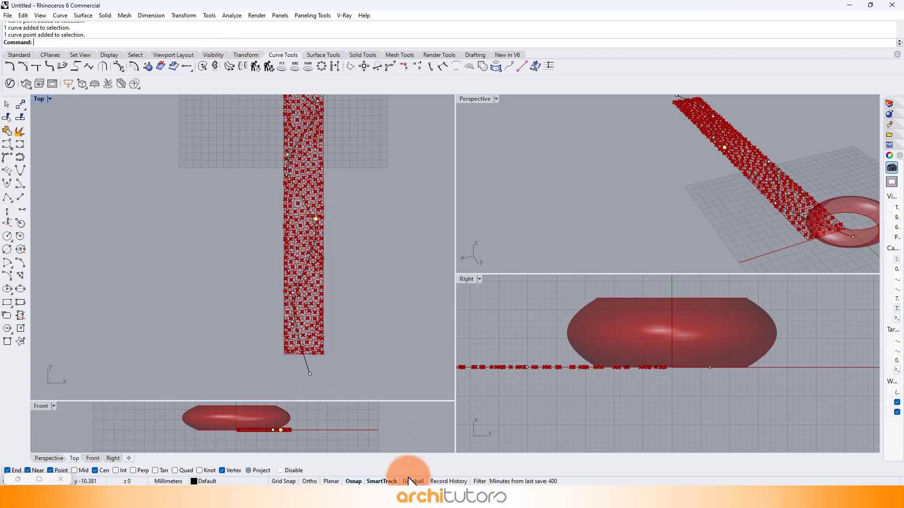
scroll(332, 220, up, 2)
scroll(352, 221, up, 2)
drag(344, 221, 329, 221)
click(309, 259)
click(327, 263)
scroll(326, 262, down, 2)
Move the two curve control points near the strip's left edge inward.
click(272, 166)
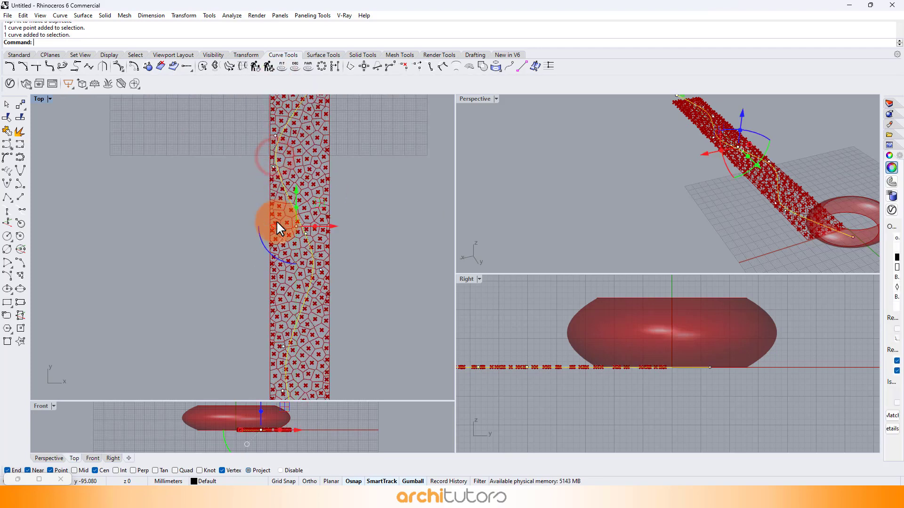
scroll(292, 155, up, 3)
click(266, 153)
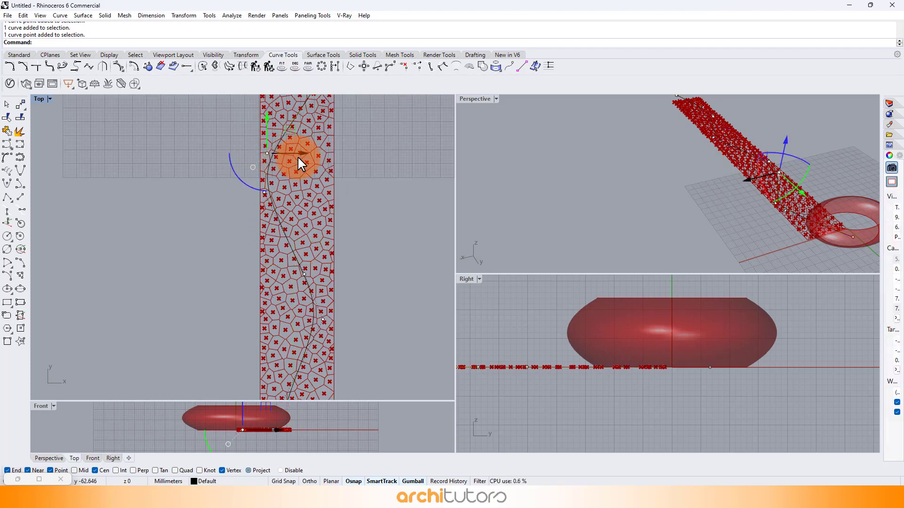
drag(297, 155, 309, 154)
click(267, 189)
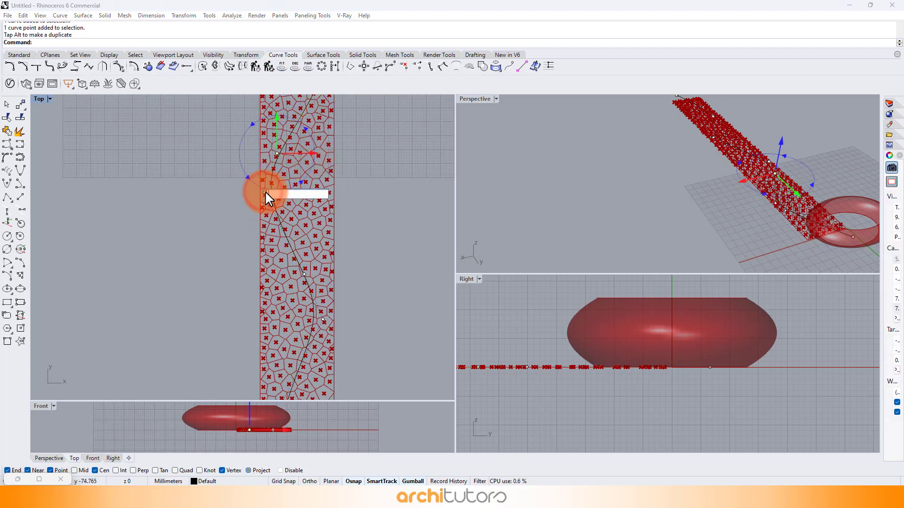
click(264, 193)
drag(282, 192, 296, 193)
Shift another control point of the curve toward the strip's centre, then clear the selection and hide the control points.
scroll(315, 266, down, 6)
scroll(333, 146, up, 12)
scroll(327, 289, down, 5)
click(312, 222)
drag(340, 222, 326, 196)
click(307, 193)
scroll(334, 183, down, 4)
scroll(341, 193, down, 10)
key(Escape)
key(Escape)
scroll(321, 344, up, 8)
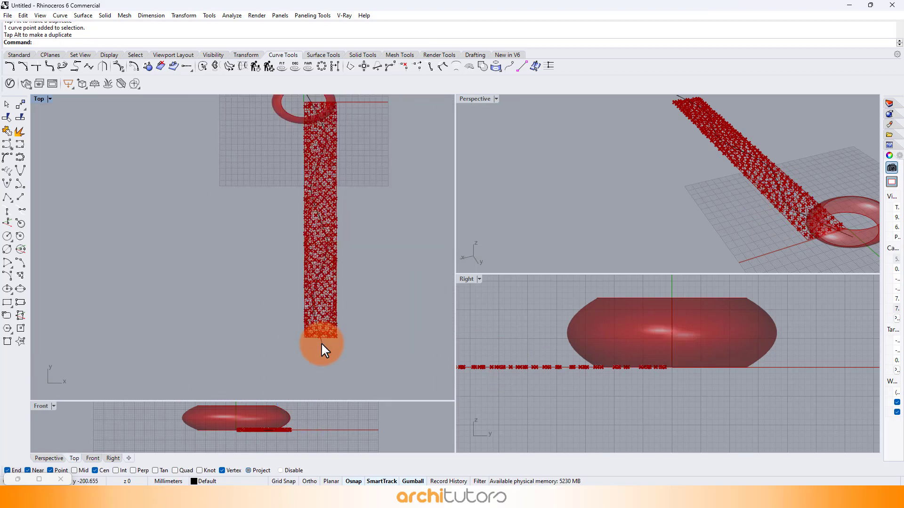
Maximize the Perspective viewport, reopen Grasshopper and add a Curve parameter below the Area component.
double_click(476, 99)
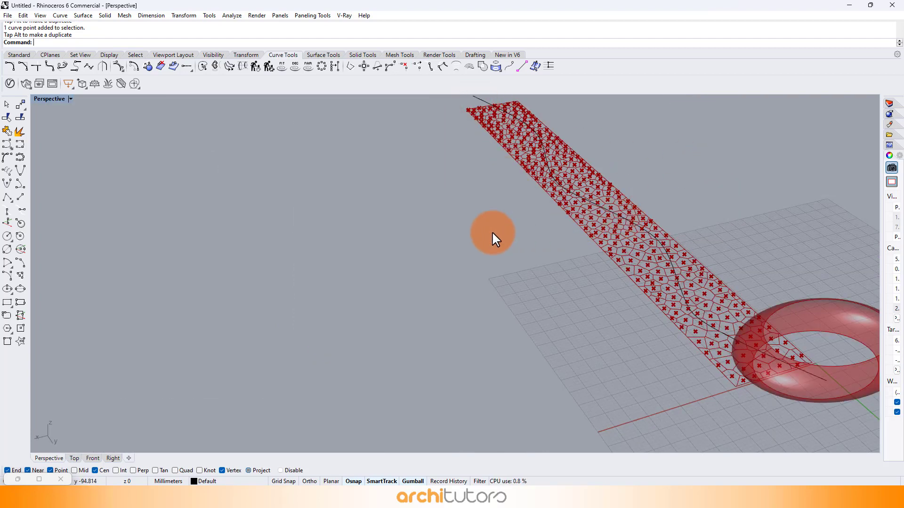
key(Return)
scroll(307, 292, up, 2)
double_click(182, 303)
text(CUR)
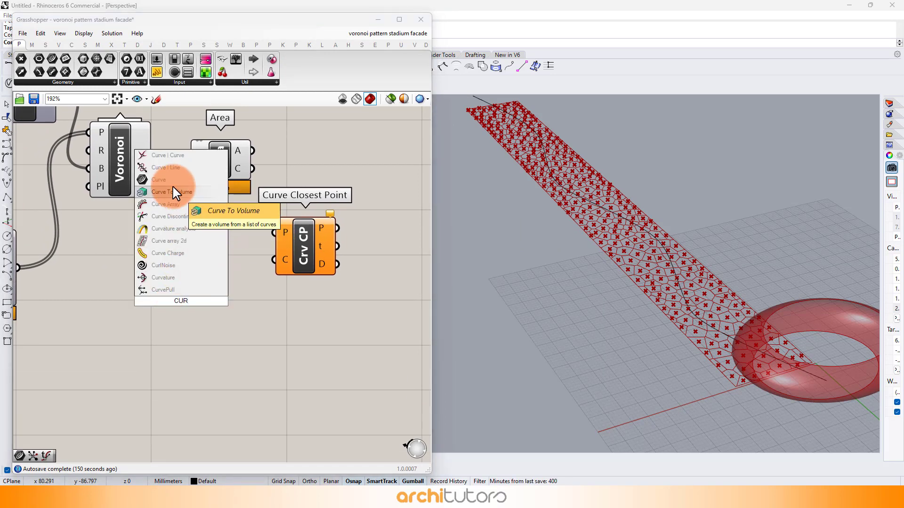
click(172, 179)
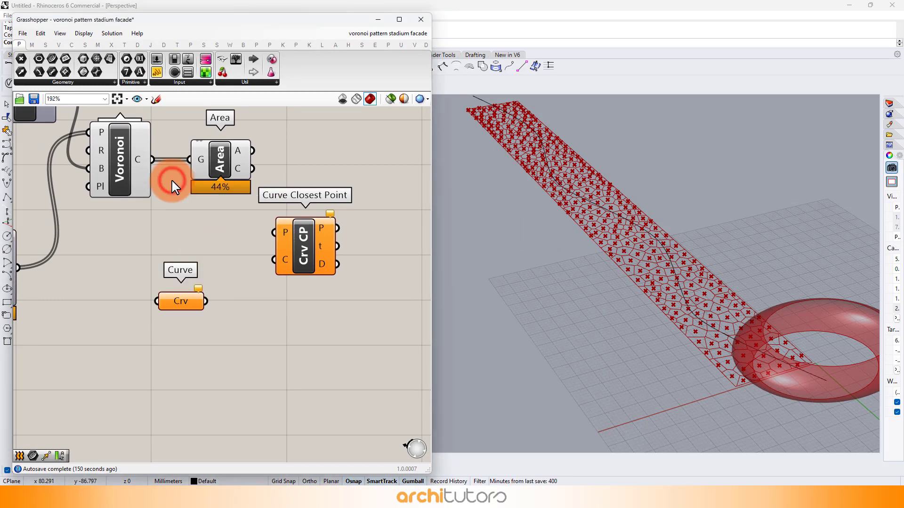
Reference the drawn wavy curve in the Curve parameter and connect it to the Curve Closest Point curve input.
right_click(202, 301)
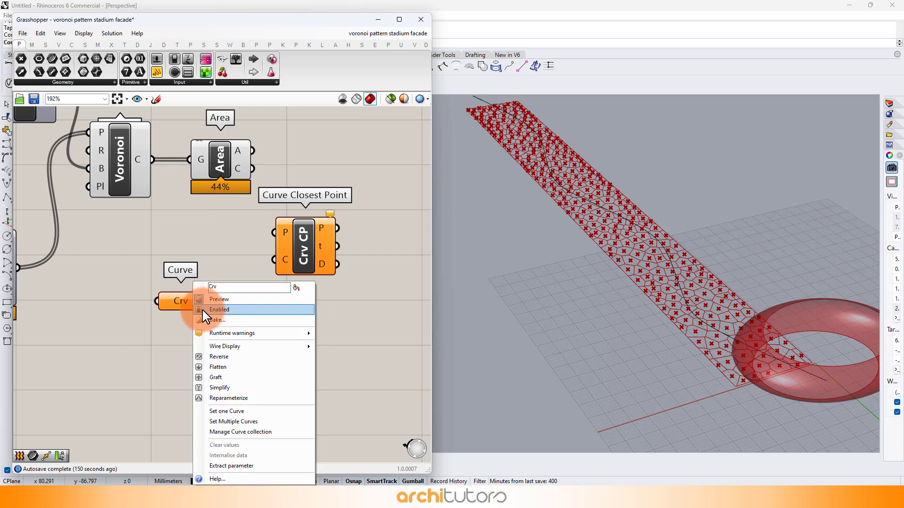
click(231, 412)
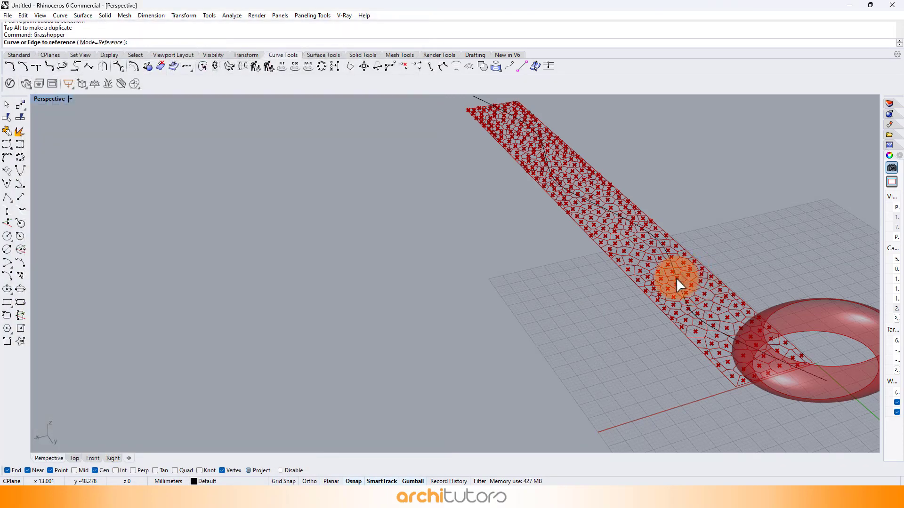
click(676, 278)
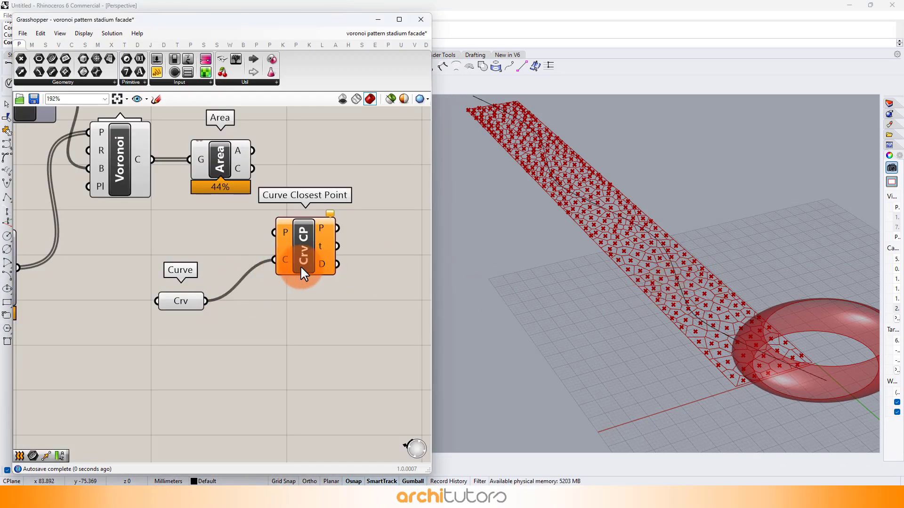
Reposition Curve Closest Point and feed the Area centroids into its point input.
drag(306, 271, 339, 266)
drag(253, 169, 309, 228)
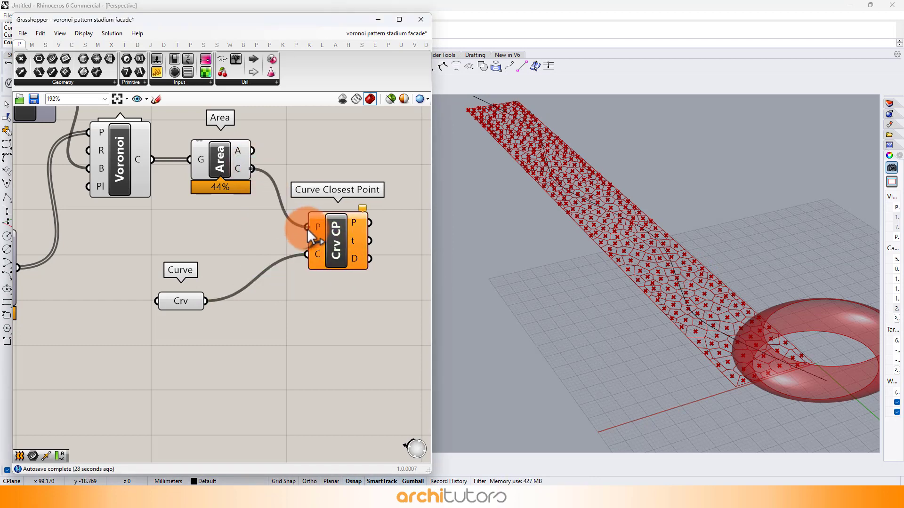
click(334, 245)
click(333, 330)
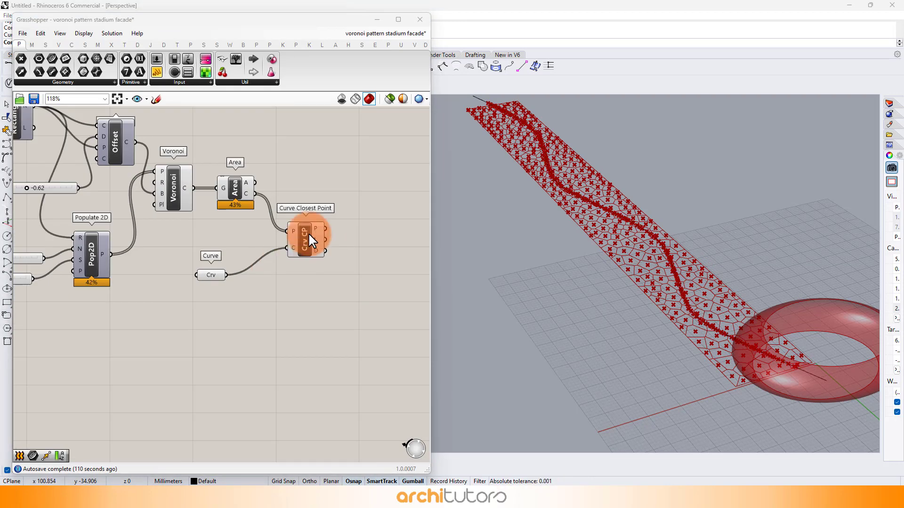
Add a Scale component well to the right of Curve Closest Point, leaving room between them.
right_drag(308, 233, 190, 247)
scroll(306, 217, down, 1)
right_drag(296, 220, 233, 224)
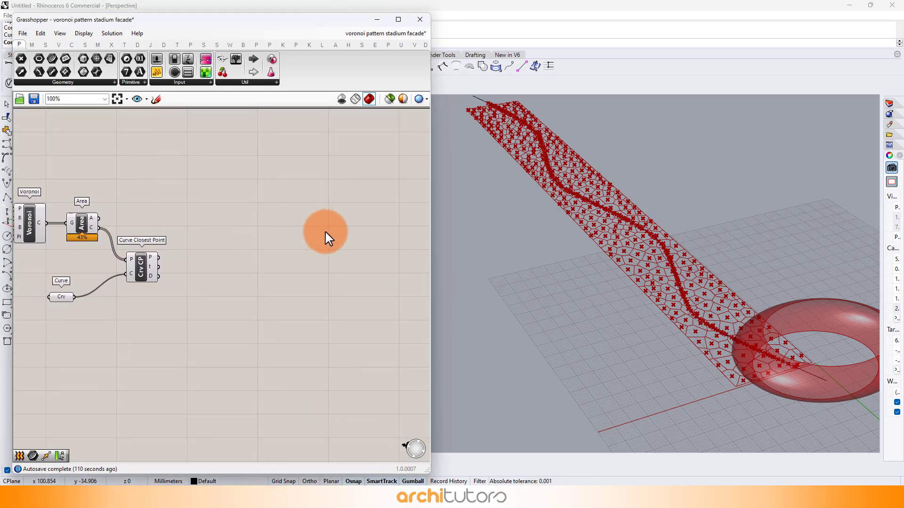
double_click(325, 232)
text(scale)
click(312, 219)
scroll(293, 217, up, 1)
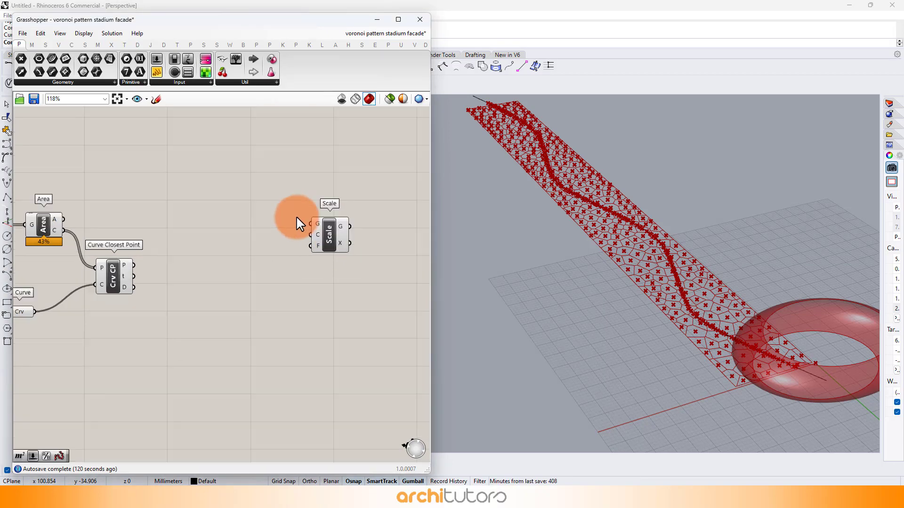
drag(313, 248, 368, 252)
Add a Cull Pattern component between Curve Closest Point and Scale.
double_click(276, 246)
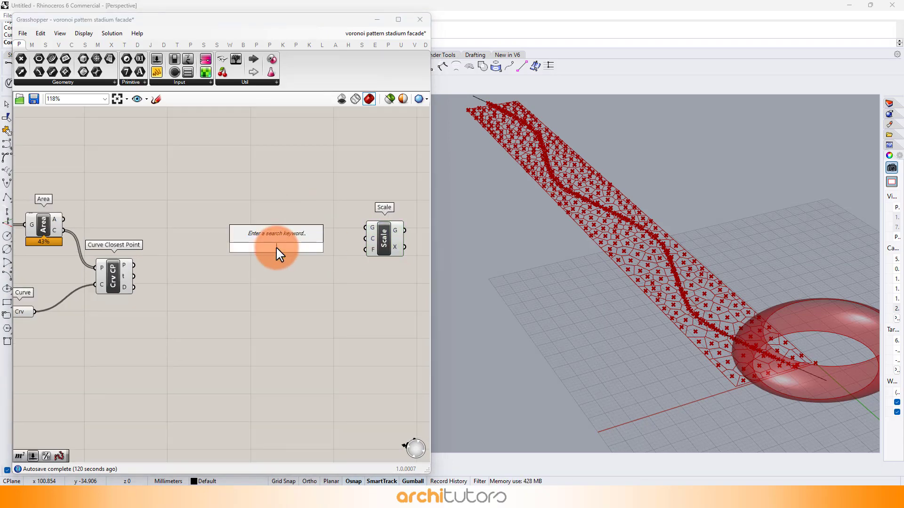
text(cu)
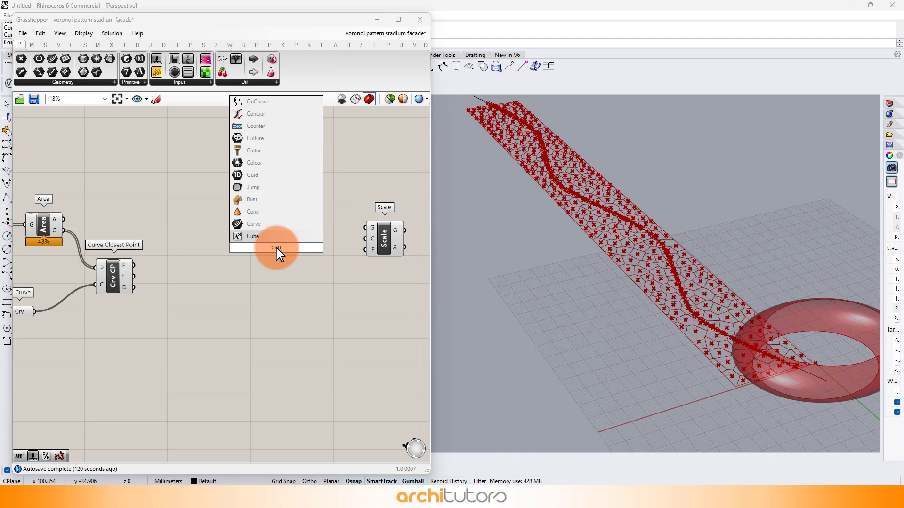
key(BackSpace)
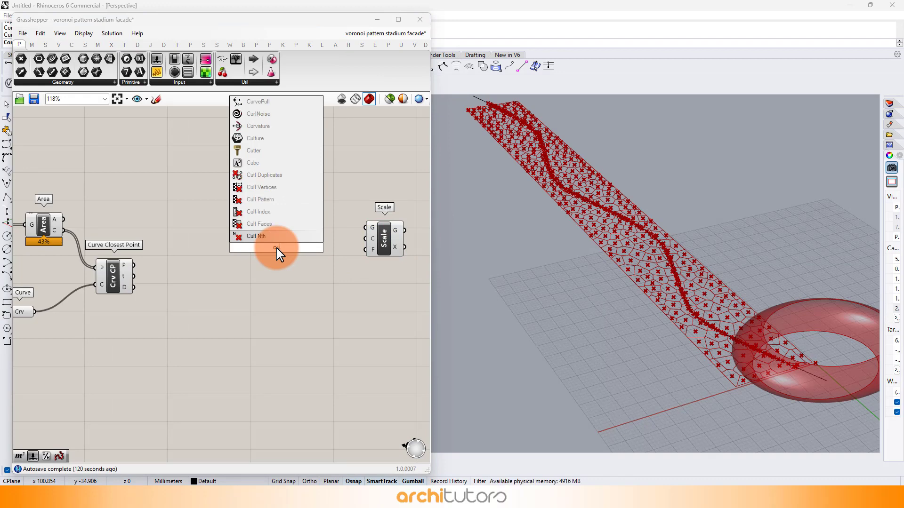
click(266, 199)
scroll(266, 239, up, 2)
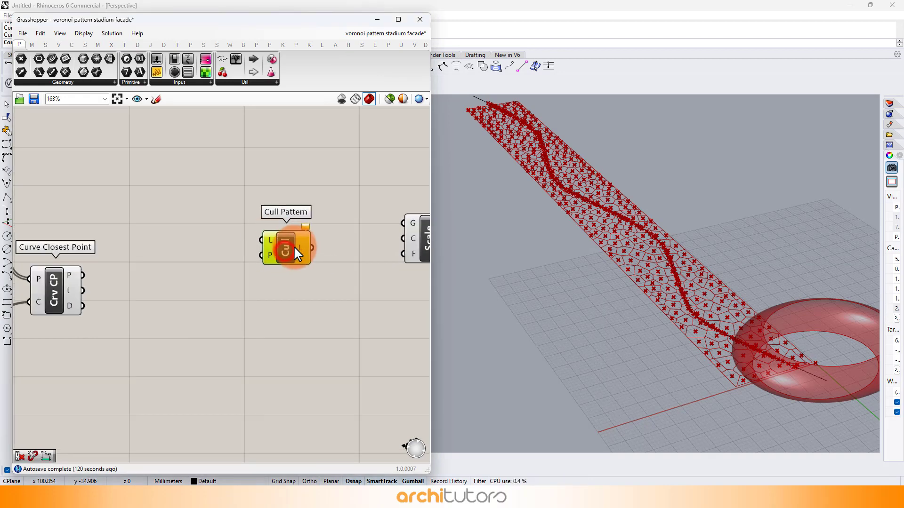
Adjust Cull Pattern's position and connect the Voronoi cells output to its list input.
drag(299, 243, 309, 238)
scroll(320, 229, down, 1)
click(270, 206)
right_drag(91, 248, 208, 244)
scroll(124, 258, down, 1)
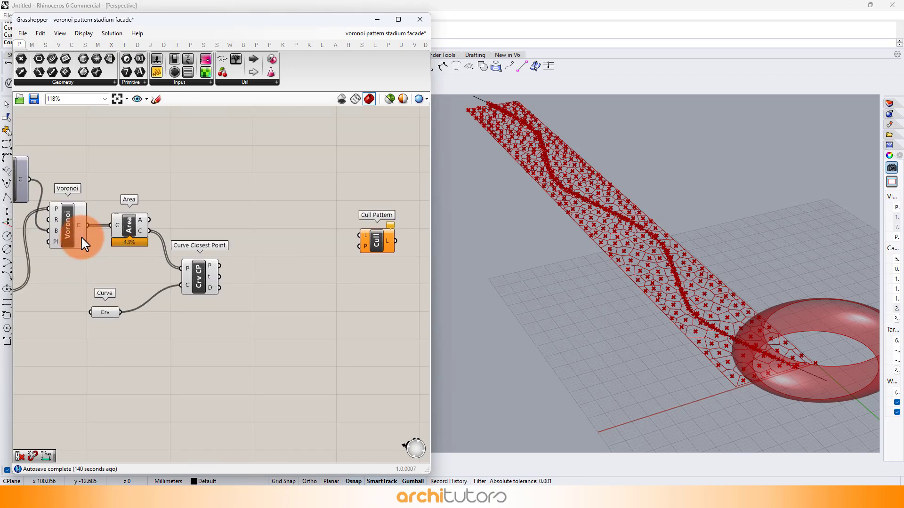
drag(343, 236, 360, 235)
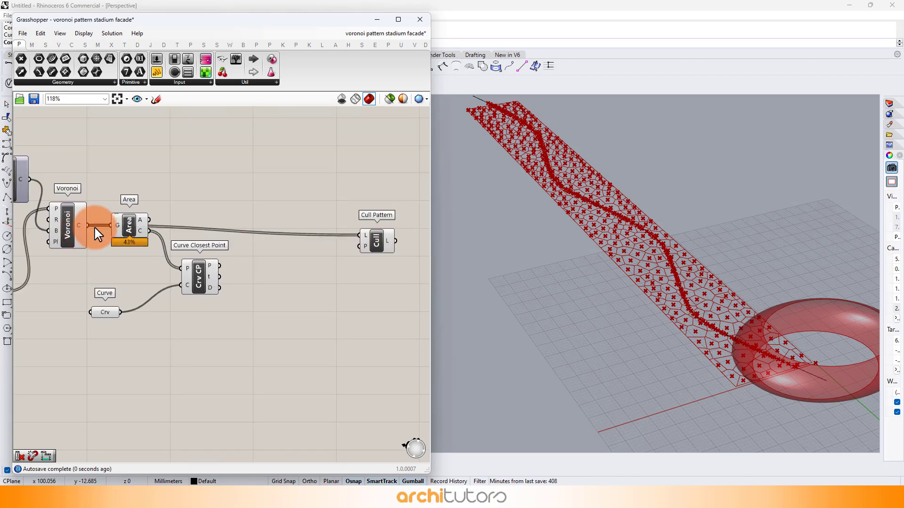
Move Area above the Voronoi wire and spread Curve Closest Point and Cull Pattern apart to make room between them.
drag(135, 224, 148, 191)
click(263, 277)
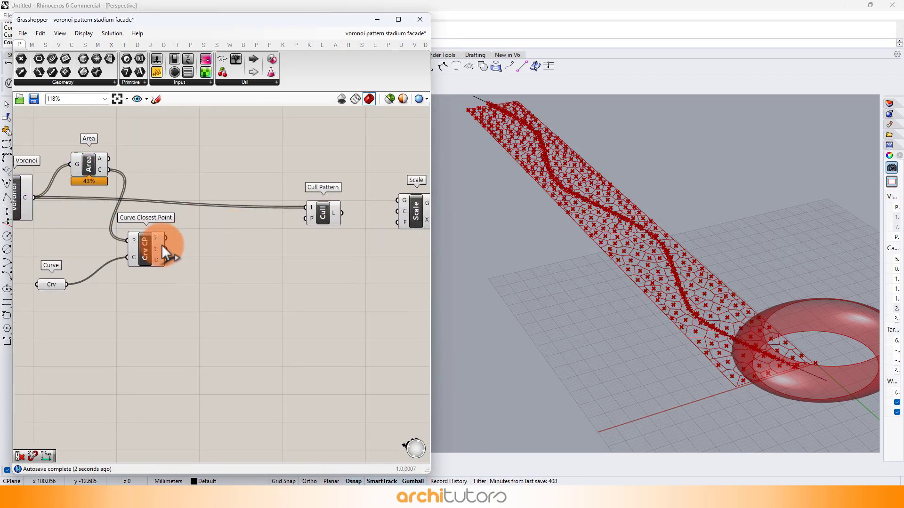
drag(144, 247, 133, 249)
click(267, 236)
scroll(363, 210, up, 1)
drag(318, 212, 340, 206)
Add a Smaller Than component and connect its < output to the Cull Pattern's pattern input.
click(252, 243)
scroll(253, 250, up, 1)
double_click(246, 242)
text(sma)
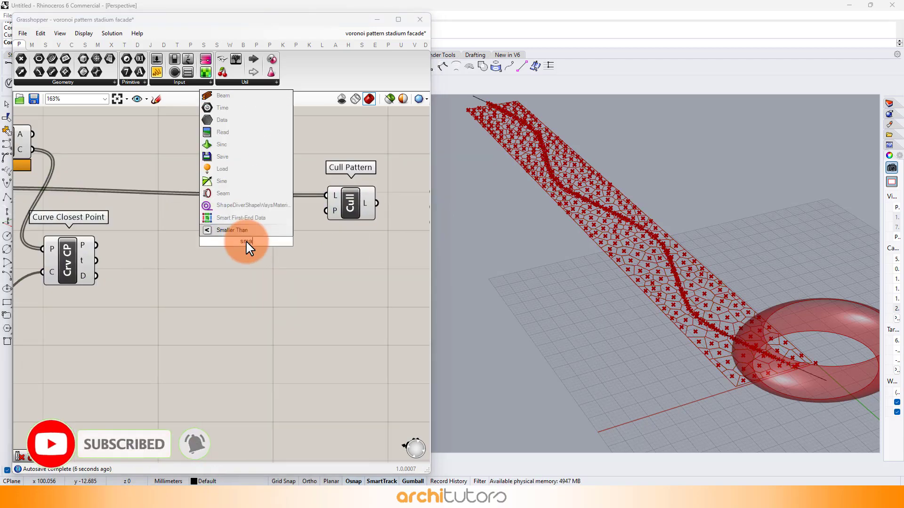
click(253, 234)
drag(259, 239, 326, 210)
Add a Sort List component below Curve Closest Point, with the distance output feeding its keys input.
right_drag(108, 287, 131, 252)
right_click(131, 281)
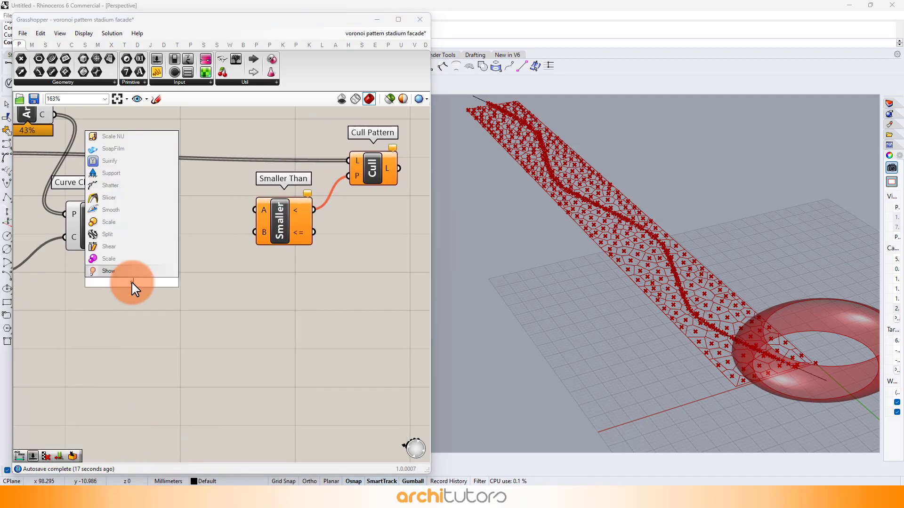
click(134, 285)
drag(131, 281, 172, 305)
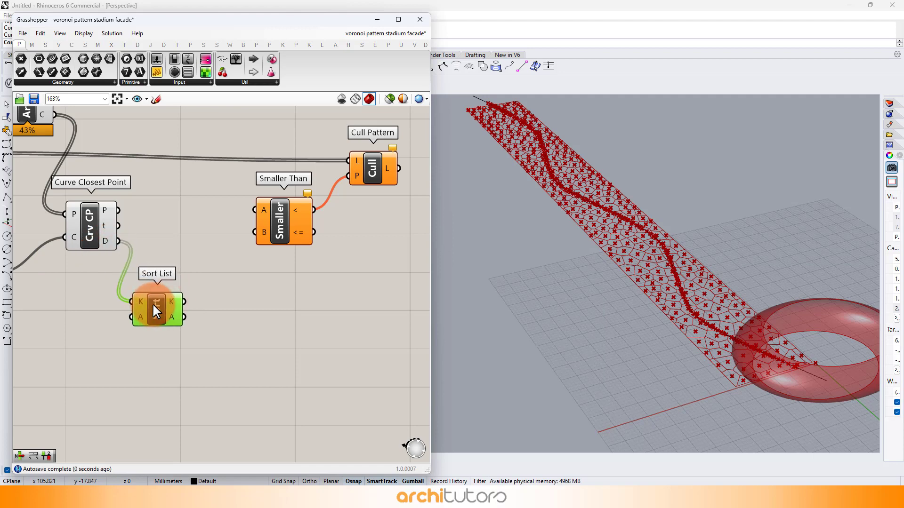
Add a List Item component beside Sort List and feed the sorted keys into its list input.
double_click(229, 308)
text(list)
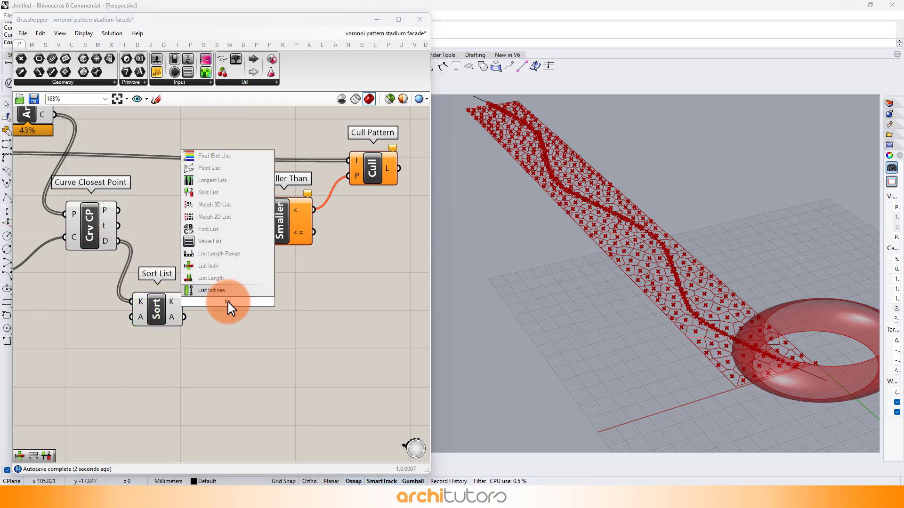
click(219, 267)
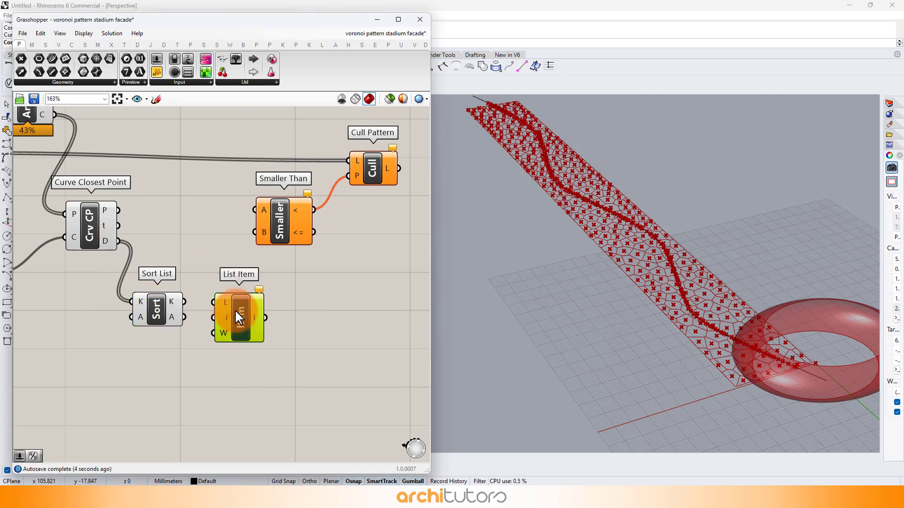
scroll(238, 323, up, 1)
right_drag(238, 323, 261, 286)
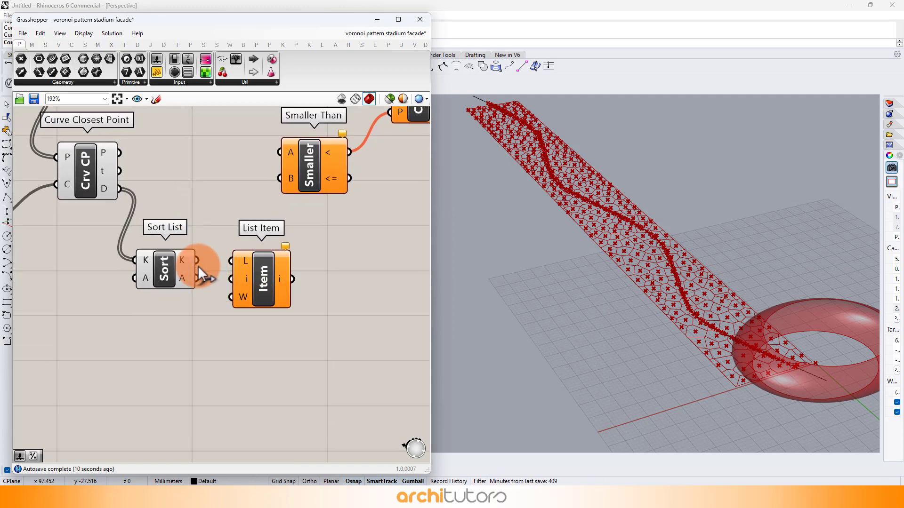
drag(197, 261, 231, 260)
Move Sort List and List Item lower together and reverse the Sort List keys output.
drag(253, 224, 191, 266)
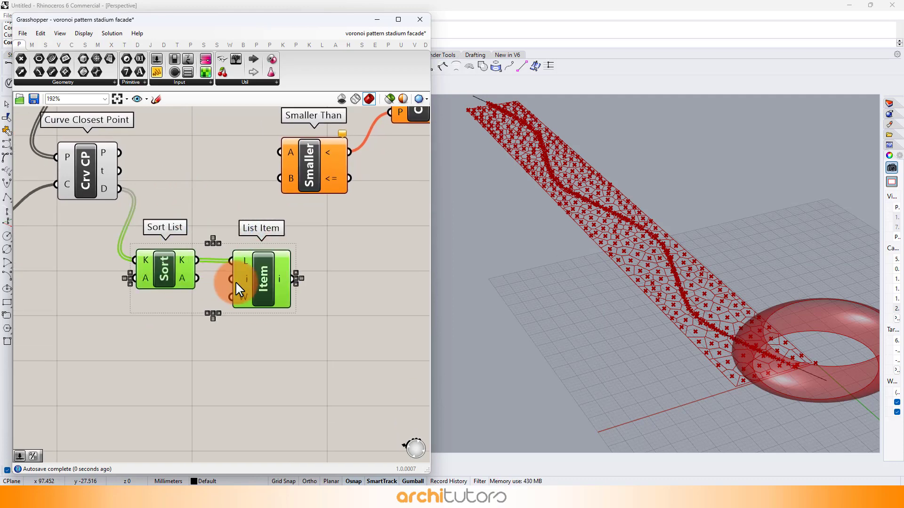
drag(255, 280, 217, 320)
click(145, 309)
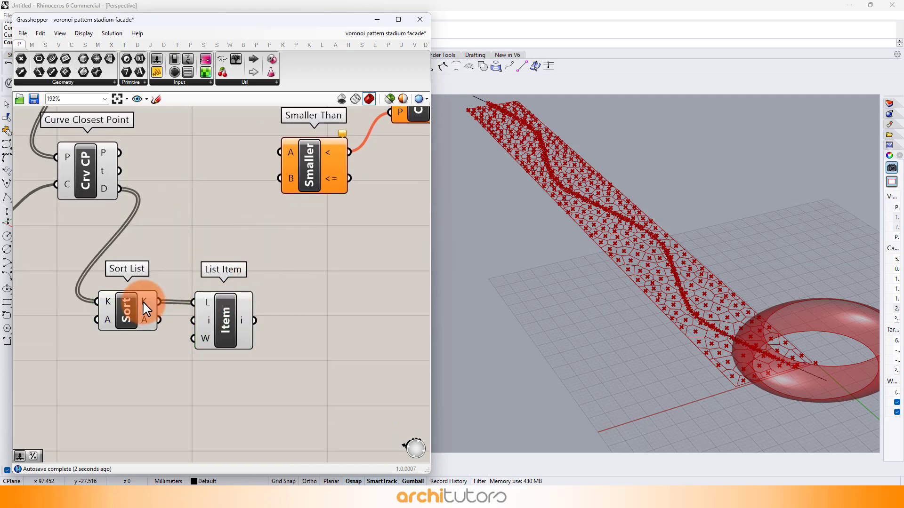
right_click(145, 309)
click(165, 344)
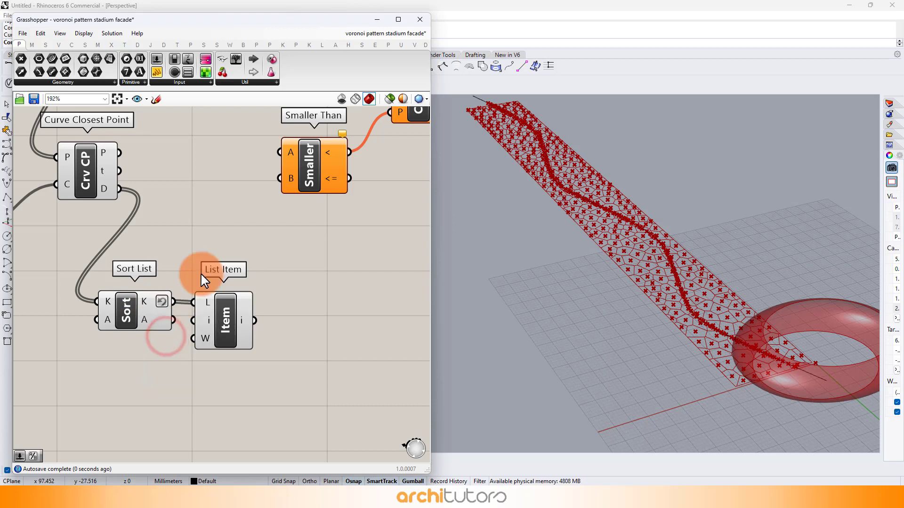
Add a Division component after List Item and connect the item output to its A input.
double_click(256, 301)
text(di)
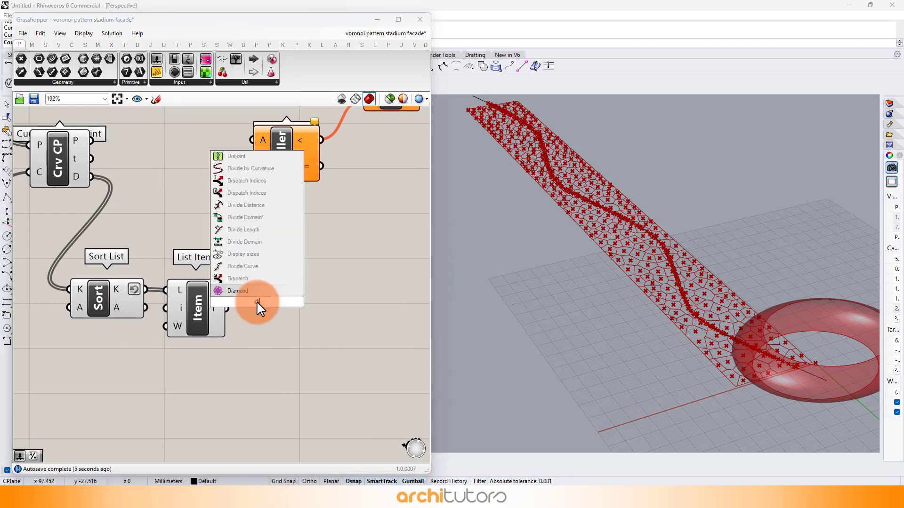
text(vs)
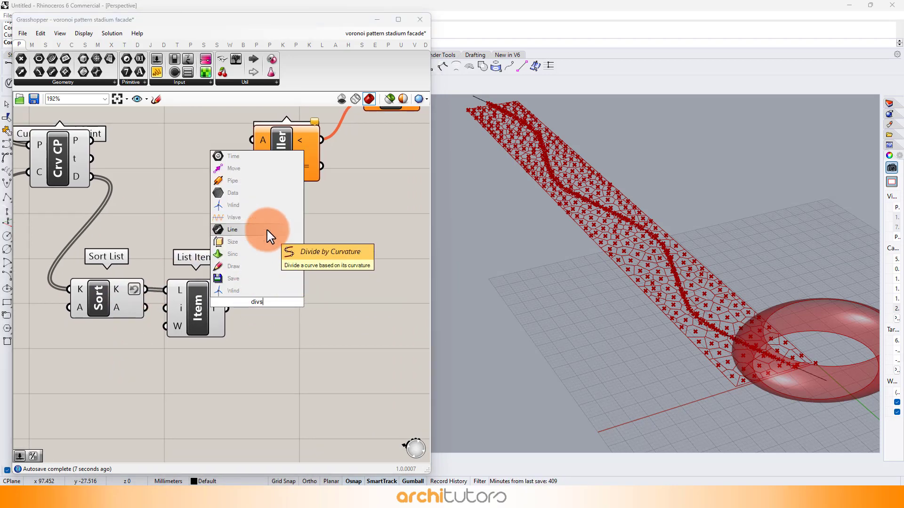
key(BackSpace)
text(is)
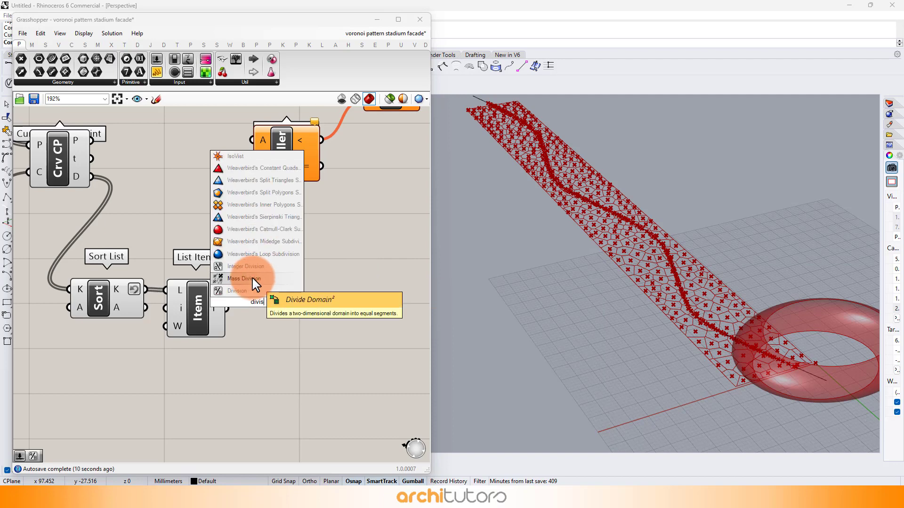
click(257, 291)
drag(255, 302, 306, 315)
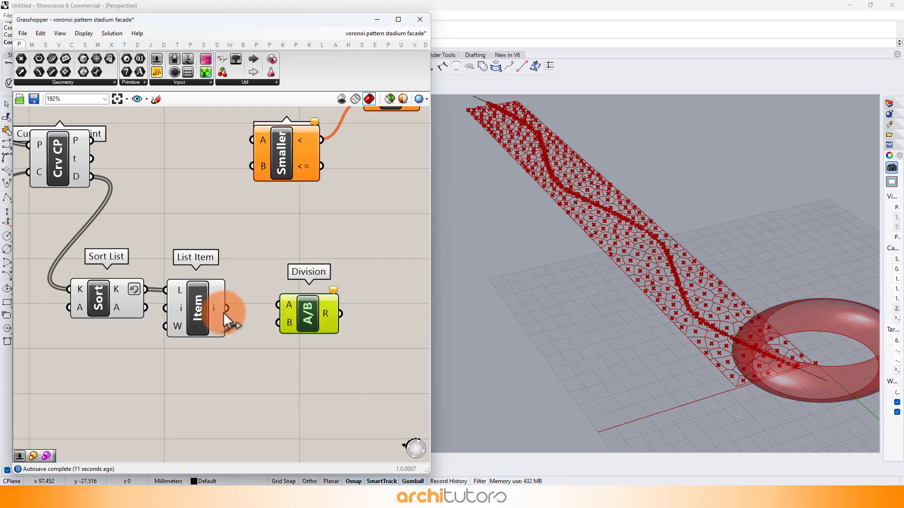
drag(226, 309, 278, 305)
Create a 1.50 number slider below List Item for the Division's B input.
click(251, 324)
right_drag(248, 319, 262, 257)
double_click(206, 310)
text(1.5)
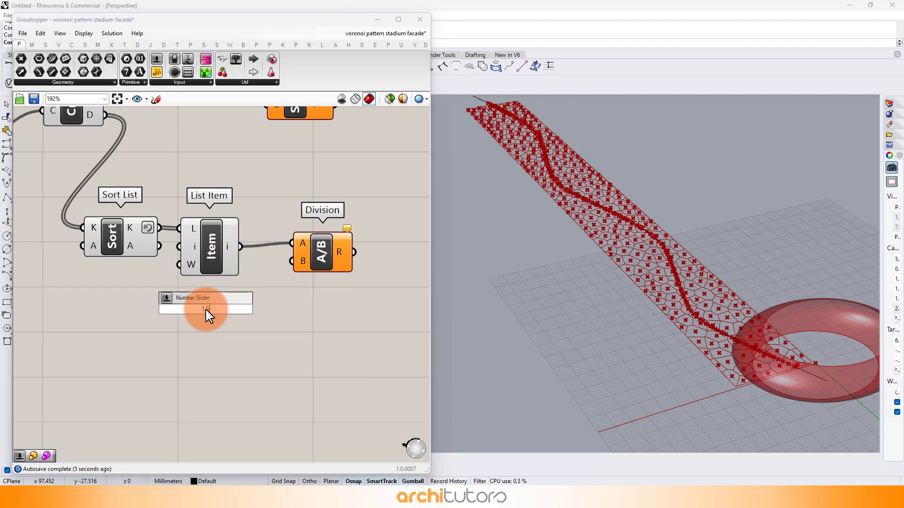
text(0)
key(Return)
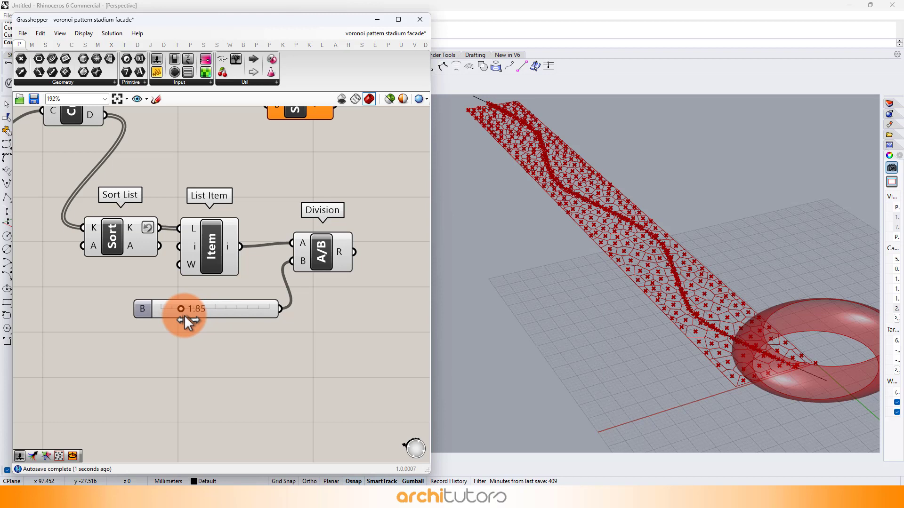
Set the Division's B slider to 2.00 and adjust the slider's placement.
drag(186, 316, 186, 315)
double_click(200, 304)
click(206, 289)
double_click(208, 307)
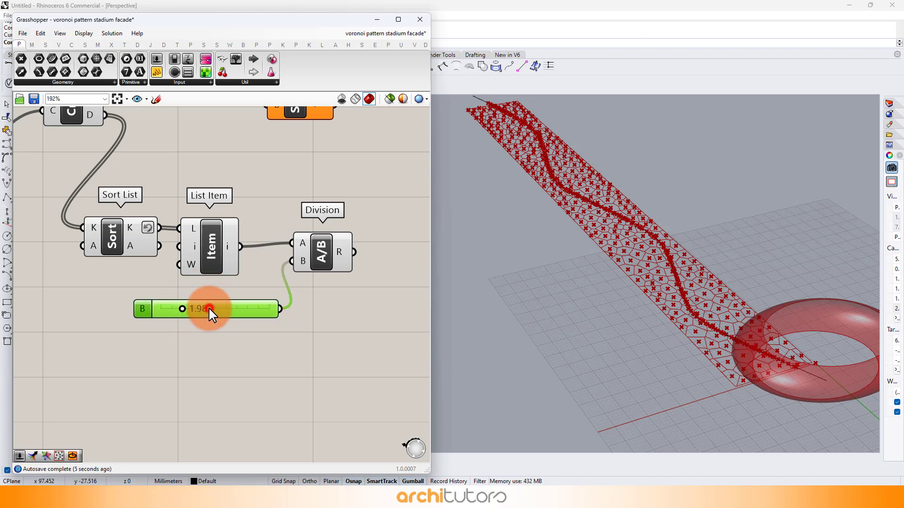
text(2)
key(Return)
drag(242, 317, 224, 320)
Connect the Division result to Smaller Than's B input and the Curve Closest Point distances to its A input.
click(254, 334)
right_drag(333, 247, 238, 303)
scroll(237, 303, down, 1)
drag(254, 302, 254, 302)
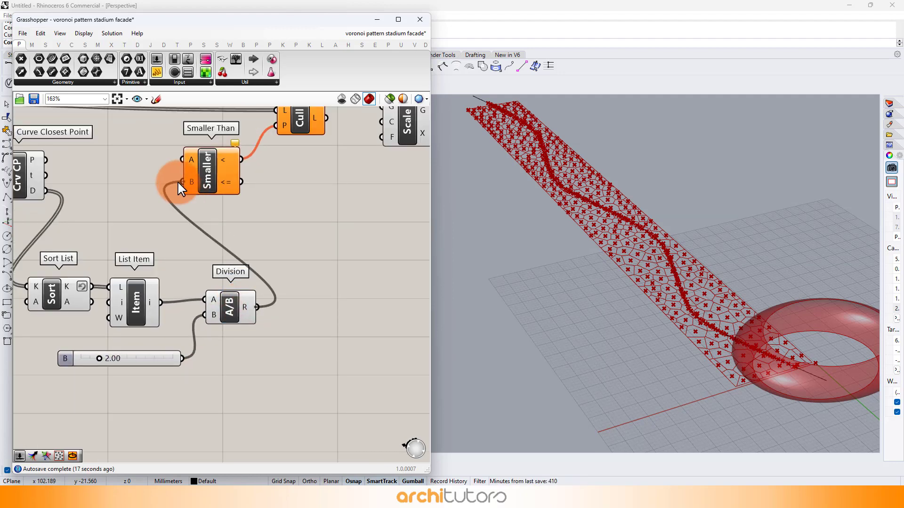
drag(142, 176, 196, 173)
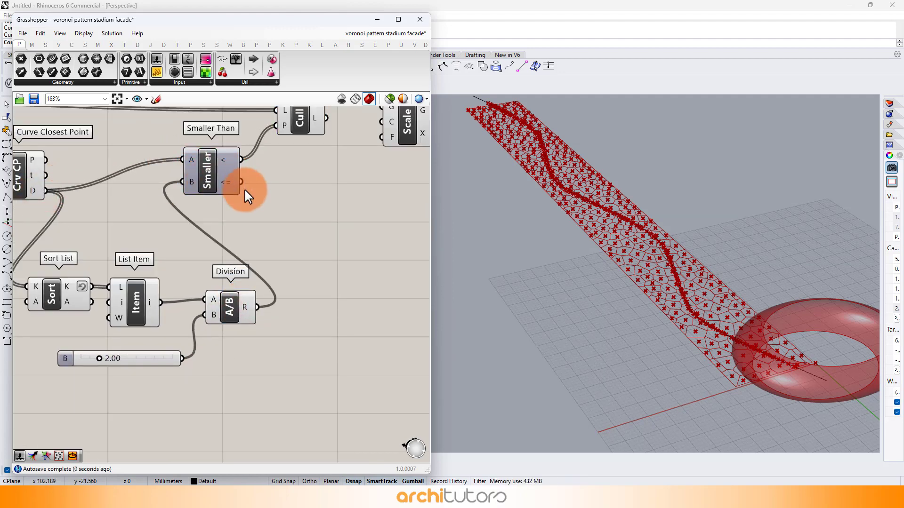
Preview the culled cells in the viewport and adjust the Division's B slider to 1.89.
right_drag(249, 196, 181, 274)
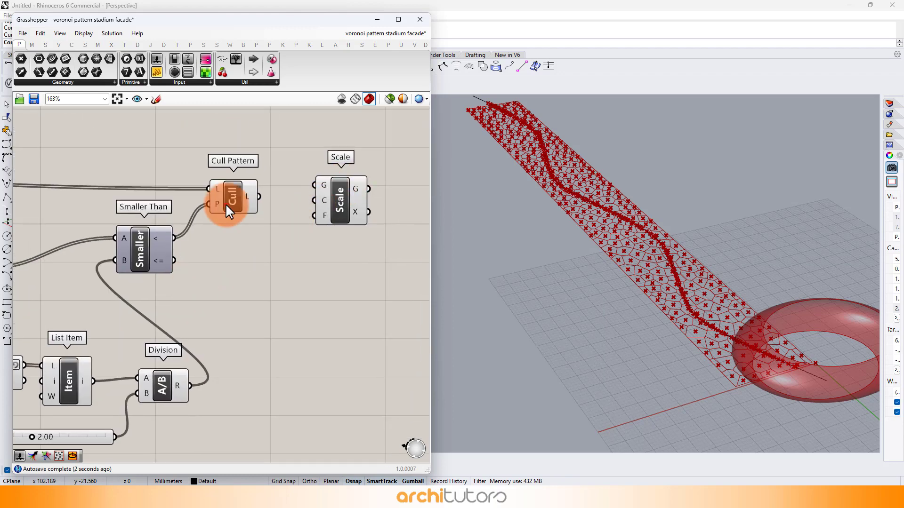
right_drag(615, 268, 597, 266)
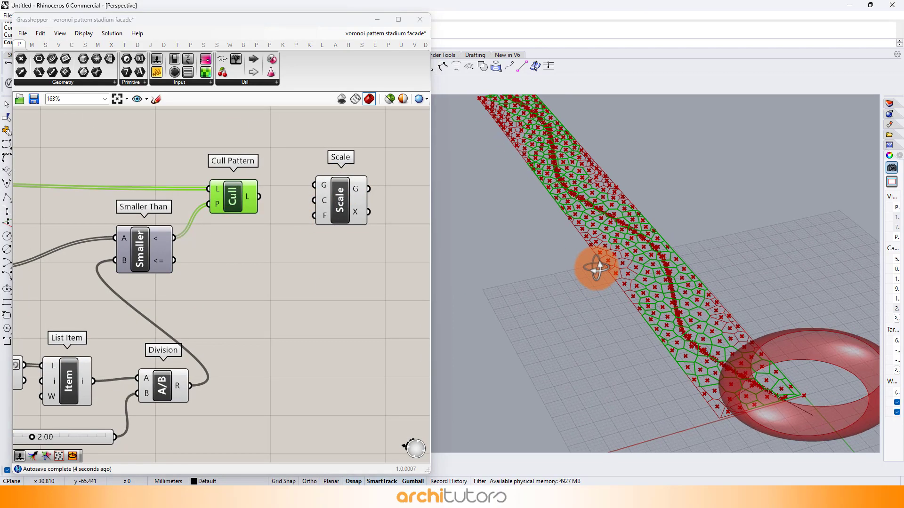
scroll(789, 342, up, 3)
right_drag(96, 287, 228, 156)
scroll(155, 313, up, 2)
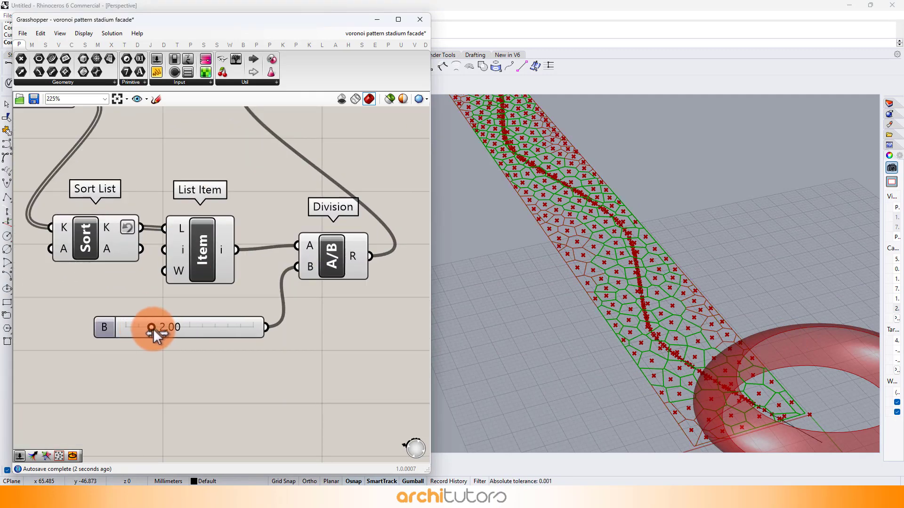
drag(154, 329, 153, 328)
click(218, 345)
scroll(289, 240, down, 3)
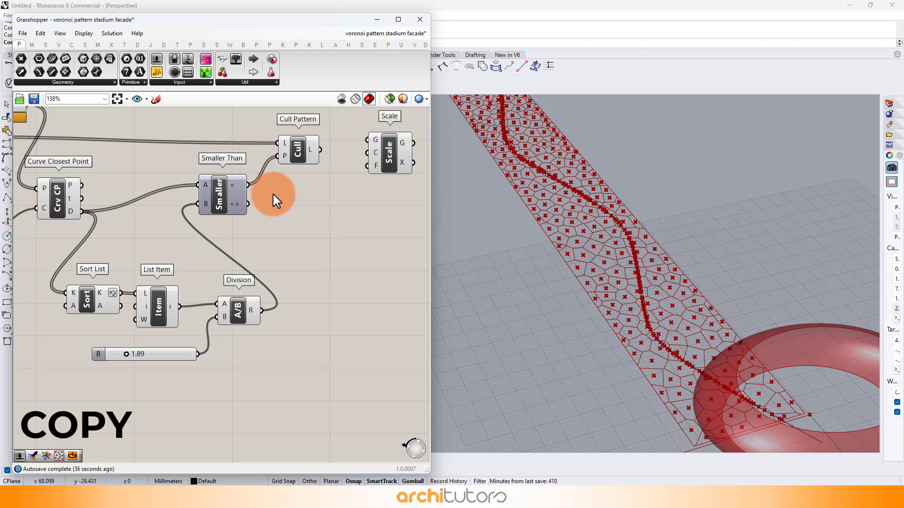
Duplicate the Cull Pattern component with its wires and place the copy below the original.
scroll(287, 155, up, 1)
click(295, 145)
alt+drag(298, 151, 314, 203)
click(294, 210)
click(298, 250)
right_drag(246, 212, 284, 209)
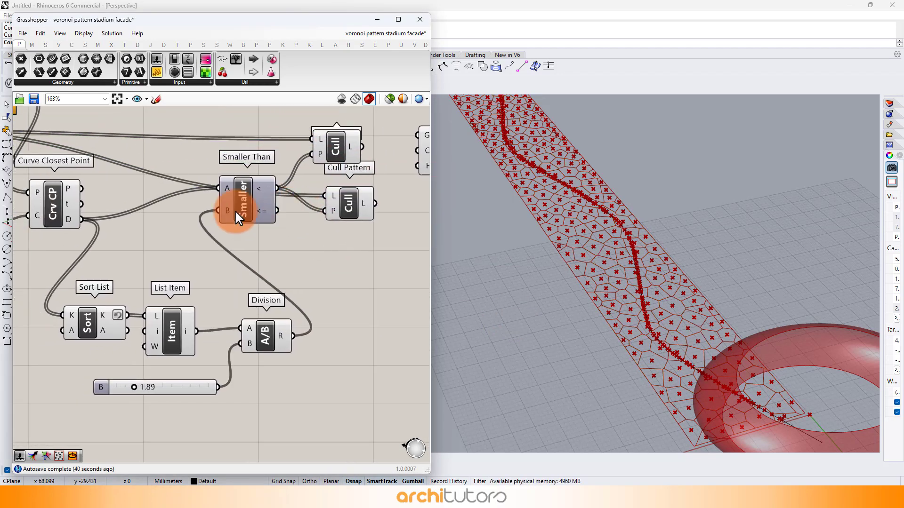
Move Smaller Than lower and feed the Area centroids into the copied Cull Pattern's list input.
drag(234, 210, 234, 246)
click(193, 170)
scroll(193, 169, down, 1)
right_drag(193, 170, 210, 179)
right_drag(95, 156, 105, 184)
drag(343, 232, 344, 233)
Align the two Cull Pattern components one above the other and preview the culled centroids.
drag(358, 238, 346, 241)
drag(343, 184, 351, 185)
click(375, 245)
drag(351, 246, 359, 247)
click(365, 193)
click(361, 232)
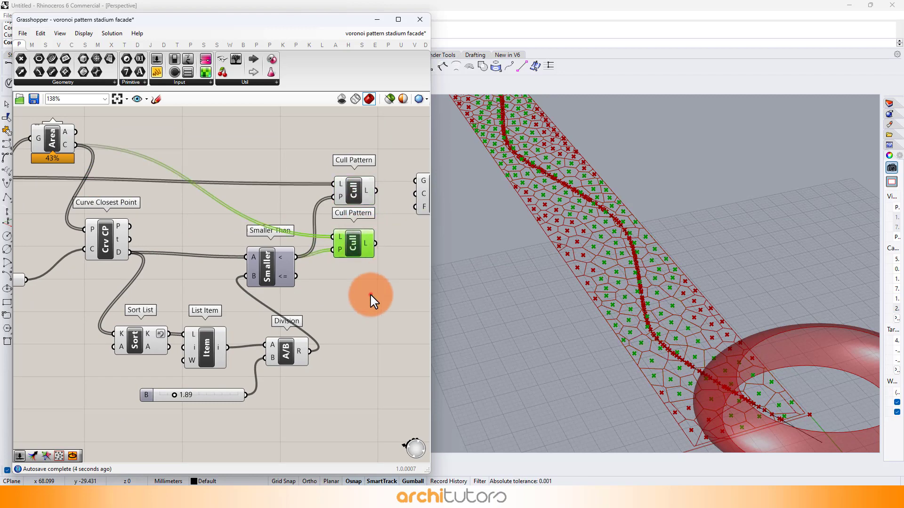
Copy the second Cull Pattern and place the third one below it.
right_drag(370, 293, 261, 251)
click(261, 200)
key(ctrl+c)
key(ctrl+v)
drag(254, 204, 259, 259)
click(254, 292)
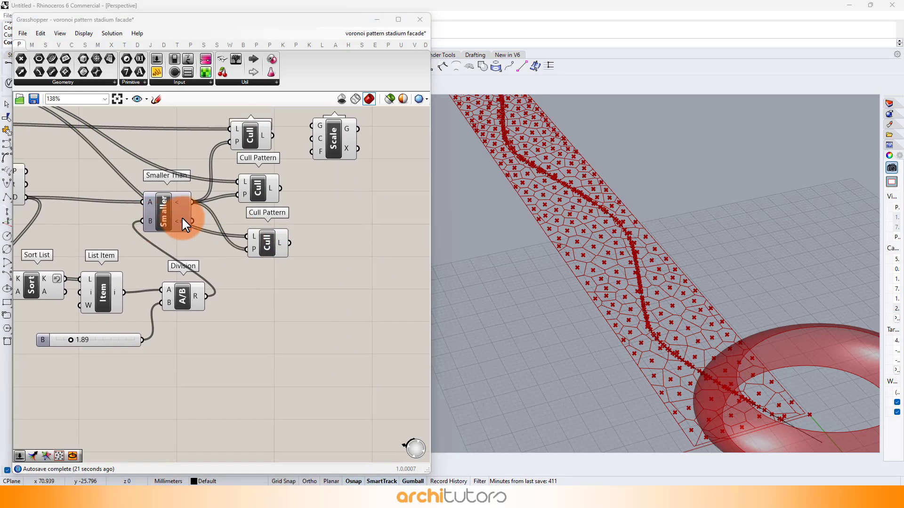
Feed the Curve Closest Point distances into the third Cull Pattern's list input.
right_drag(118, 225, 239, 225)
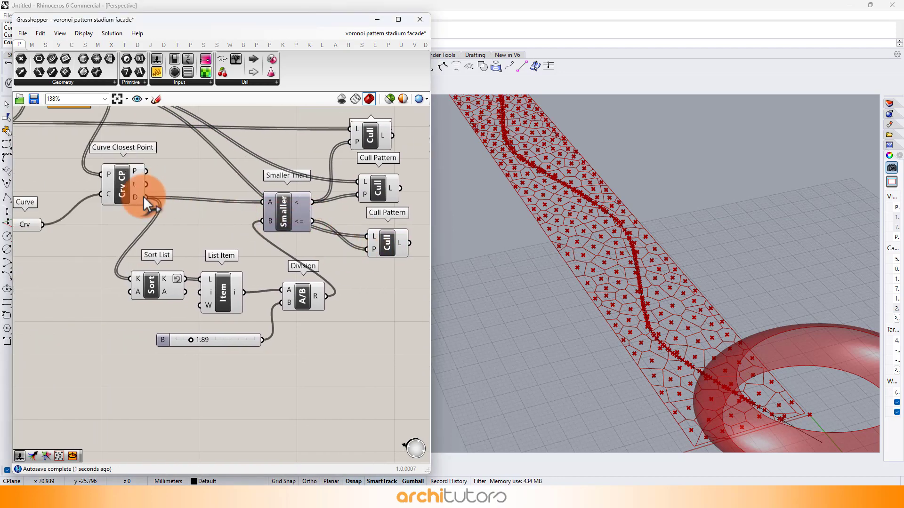
drag(371, 238, 372, 237)
right_drag(342, 246, 204, 281)
Arrange the three Cull Pattern components in a column and shift Scale farther right.
scroll(225, 227, up, 2)
drag(162, 259, 127, 225)
click(224, 252)
right_drag(337, 241, 224, 283)
drag(261, 217, 306, 217)
drag(142, 205, 167, 205)
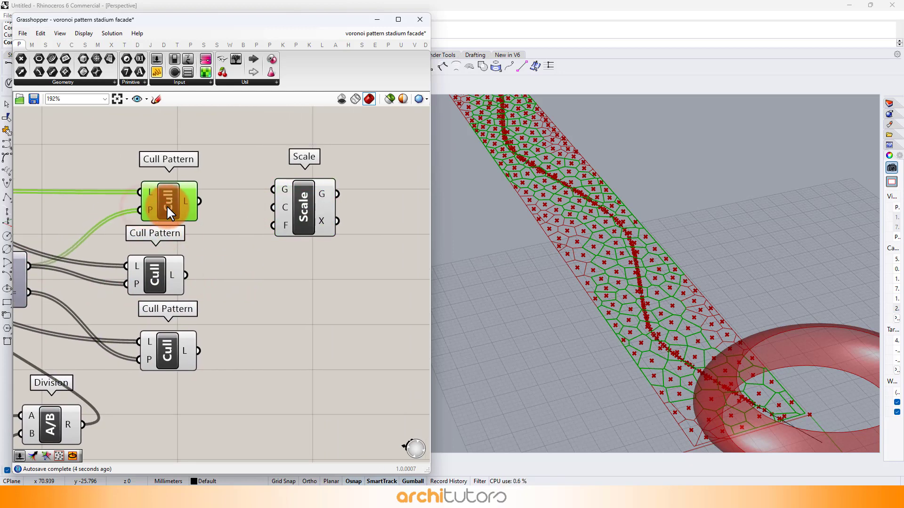
drag(156, 286, 173, 286)
Reposition Scale and connect the culled cells to its geometry input and the culled centroids to its center input.
click(292, 227)
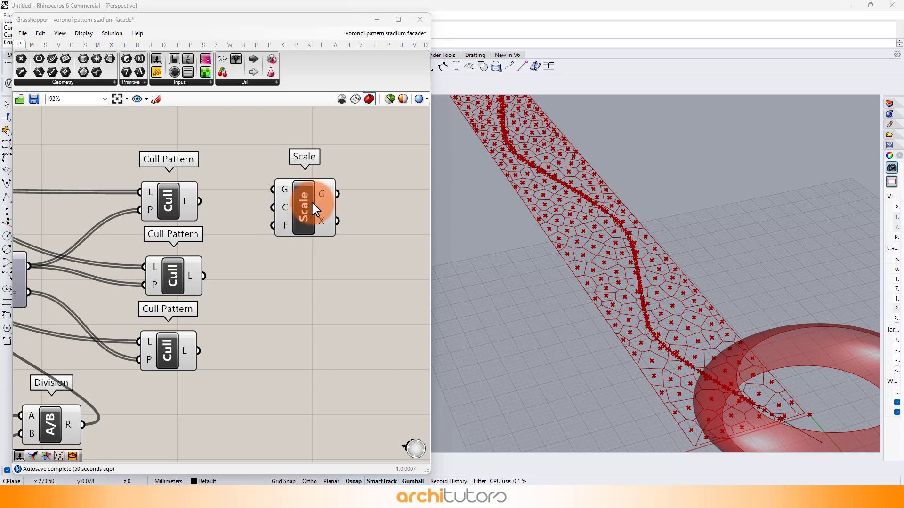
drag(318, 207, 349, 221)
drag(279, 210, 305, 203)
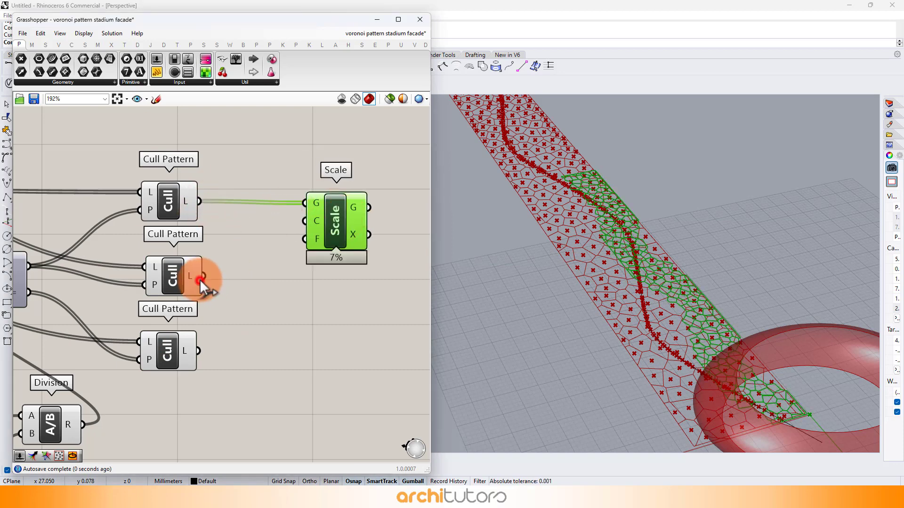
drag(206, 274, 354, 256)
click(337, 323)
right_drag(338, 323, 310, 269)
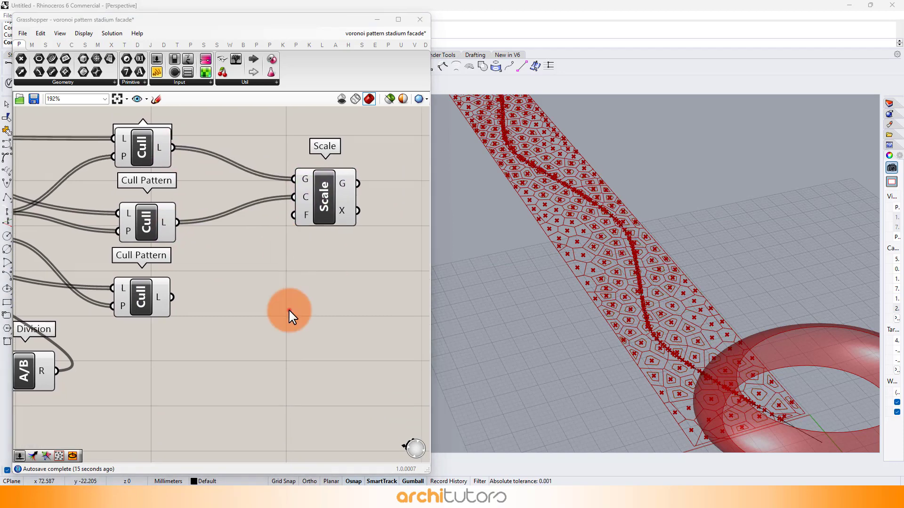
Add a Remap Numbers component below Scale.
double_click(289, 311)
text(remap)
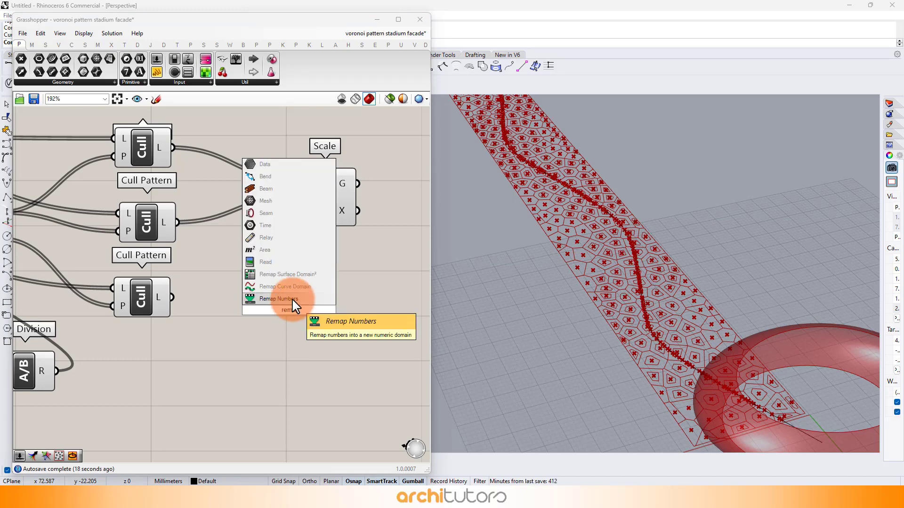
click(292, 301)
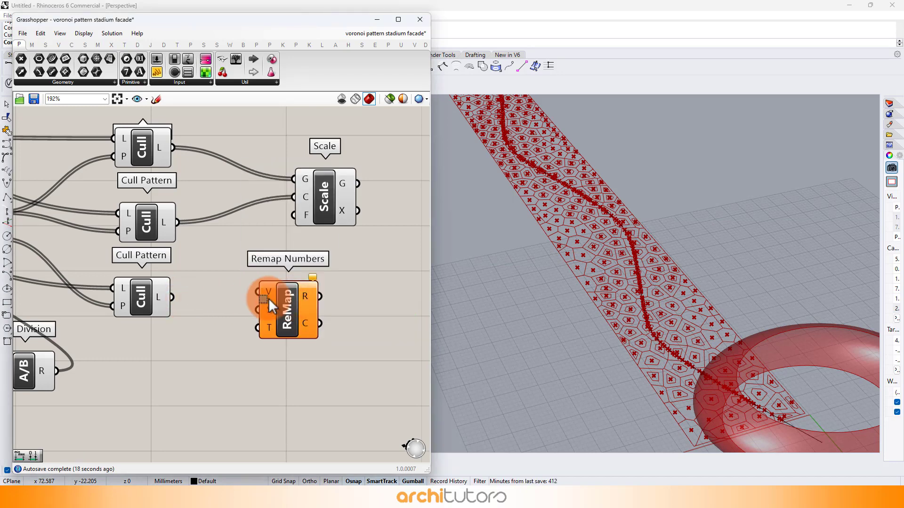
Shift Remap Numbers right, feed the third Cull Pattern's output into its value input, and add a Bounds component with flattened input.
drag(283, 306, 366, 314)
double_click(207, 335)
text(bounds)
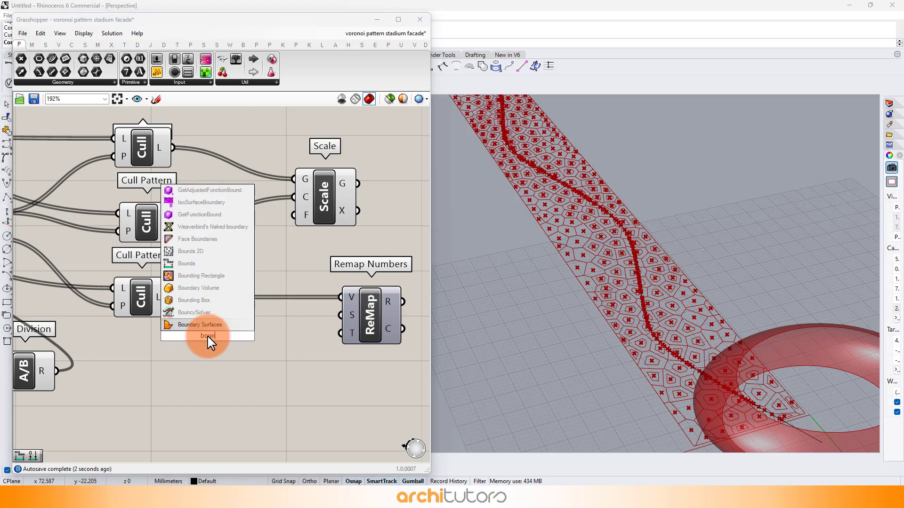
click(207, 325)
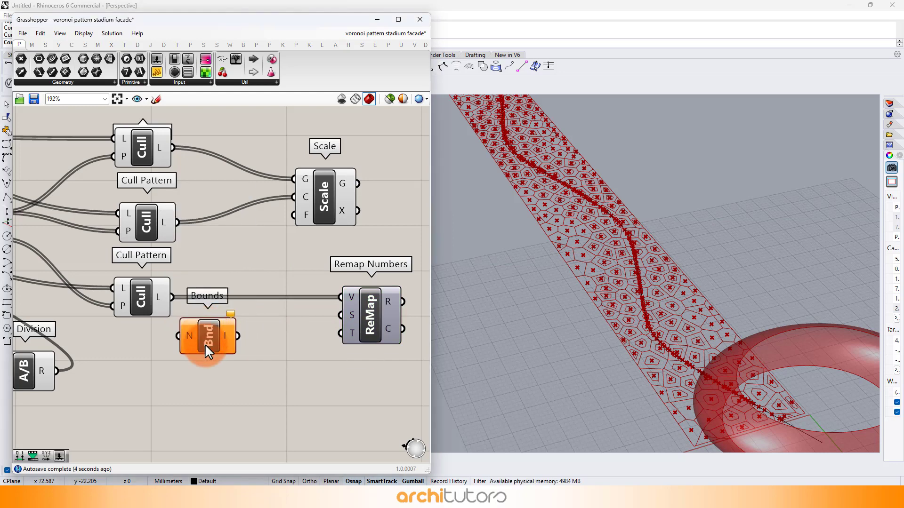
right_click(191, 335)
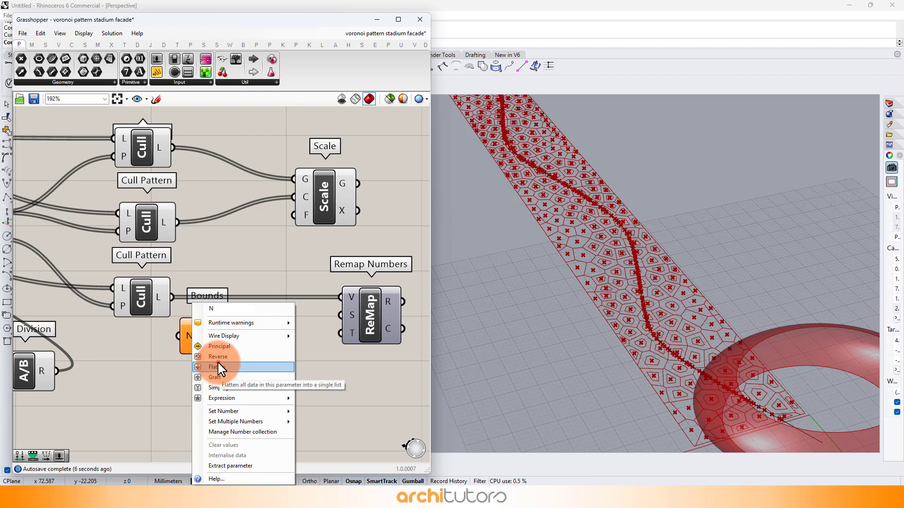
click(220, 367)
Connect the culled distances to Bounds, wire its output to the Remap Numbers source input, and position Bounds between the two components.
mouse_move(212, 343)
mouse_down()
mouse_move(221, 365)
mouse_move(181, 350)
mouse_up()
click(269, 354)
right_drag(288, 337, 269, 259)
drag(367, 254, 404, 272)
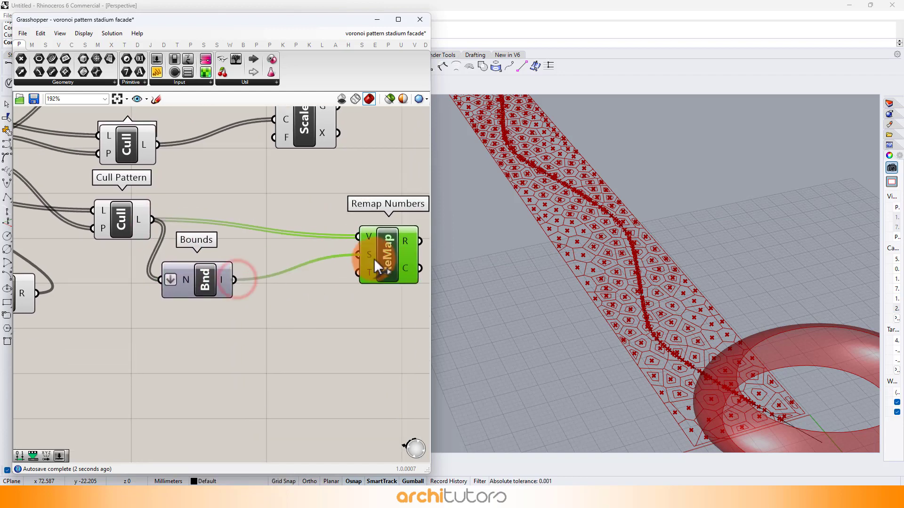
drag(216, 275, 230, 263)
Add a Construct Domain component below Bounds and connect it to the target input of Remap Numbers.
double_click(280, 322)
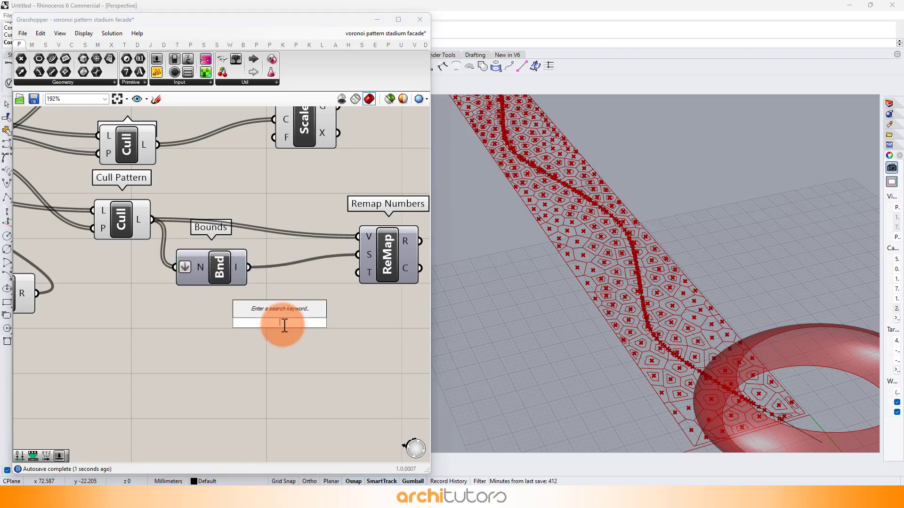
text(domai)
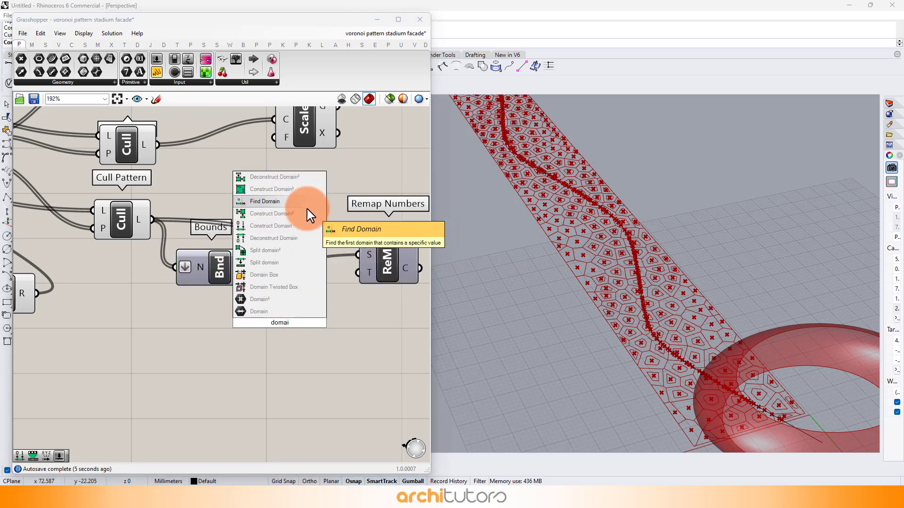
click(296, 226)
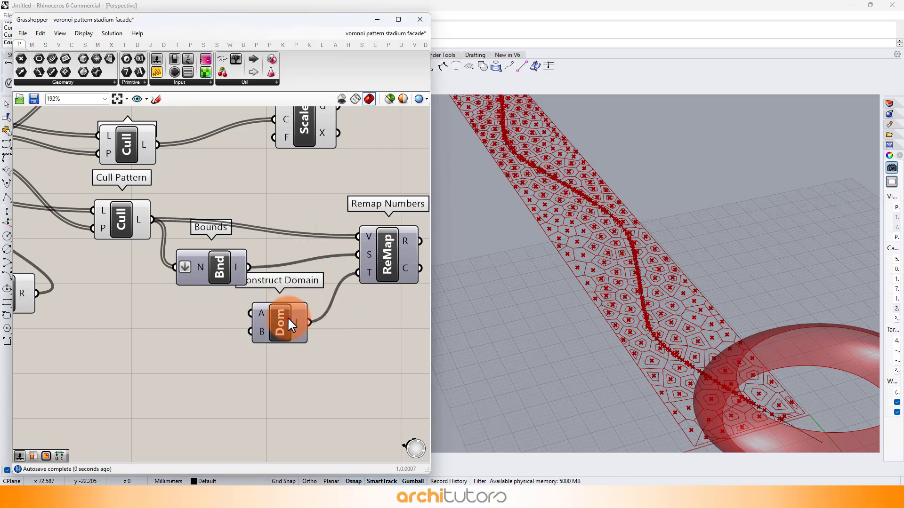
drag(288, 319, 288, 325)
right_drag(319, 353, 303, 269)
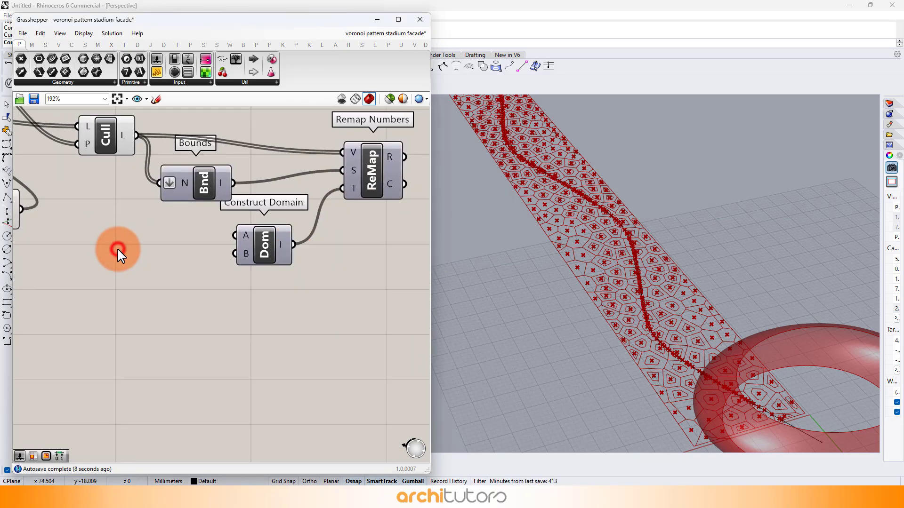
Create a 0.8 number slider, duplicate it, and connect the two to the domain start and domain end of Construct Domain.
double_click(119, 250)
text(0.8)
key(Return)
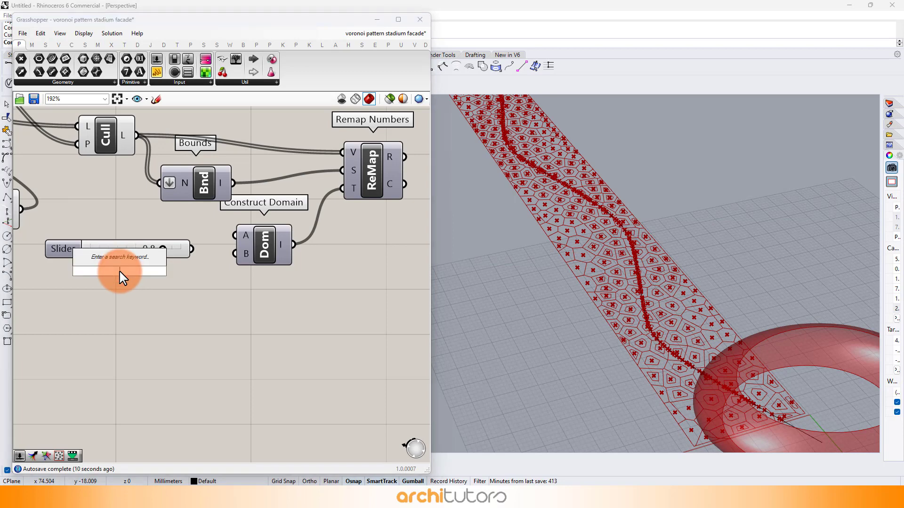
click(169, 247)
key(ctrl+c)
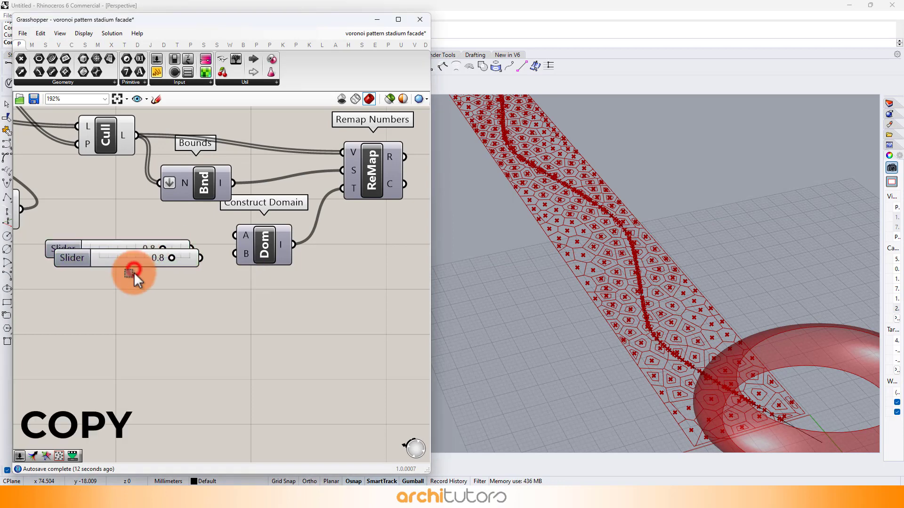
key(ctrl+v)
drag(236, 232, 236, 235)
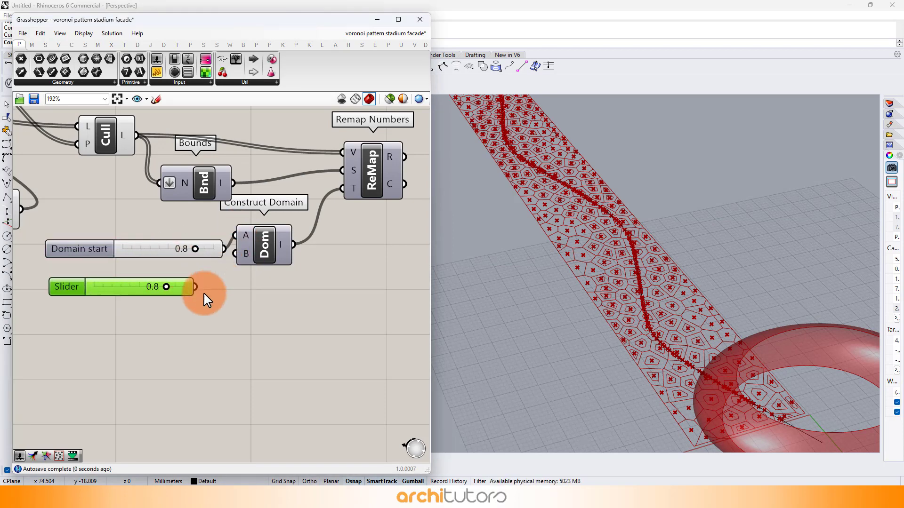
scroll(260, 264, down, 2)
Reposition Scale and feed the remapped values from Remap Numbers into its factor input.
right_drag(341, 187, 294, 270)
drag(249, 179, 348, 183)
drag(319, 269, 308, 199)
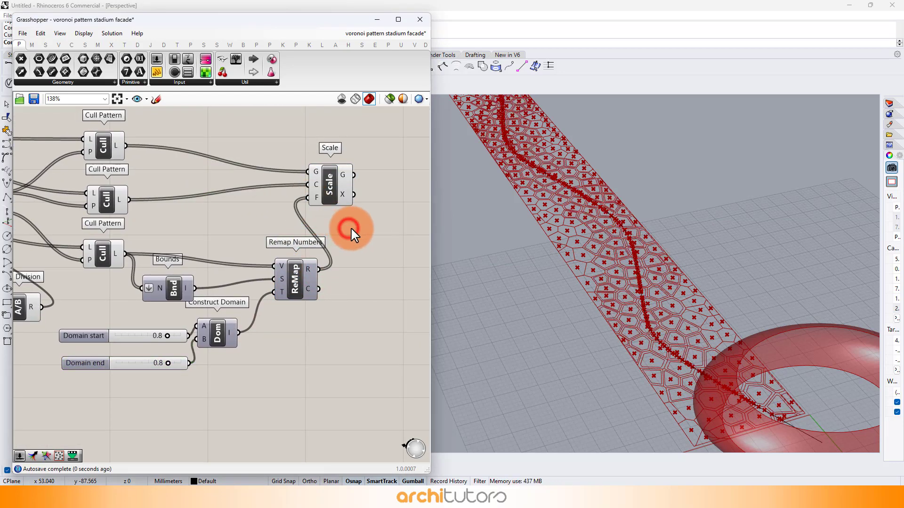
Hide the preview of the Voronoi, distance and culling components upstream of Scale, keeping the stadium loft visible.
scroll(372, 247, down, 2)
scroll(369, 216, down, 4)
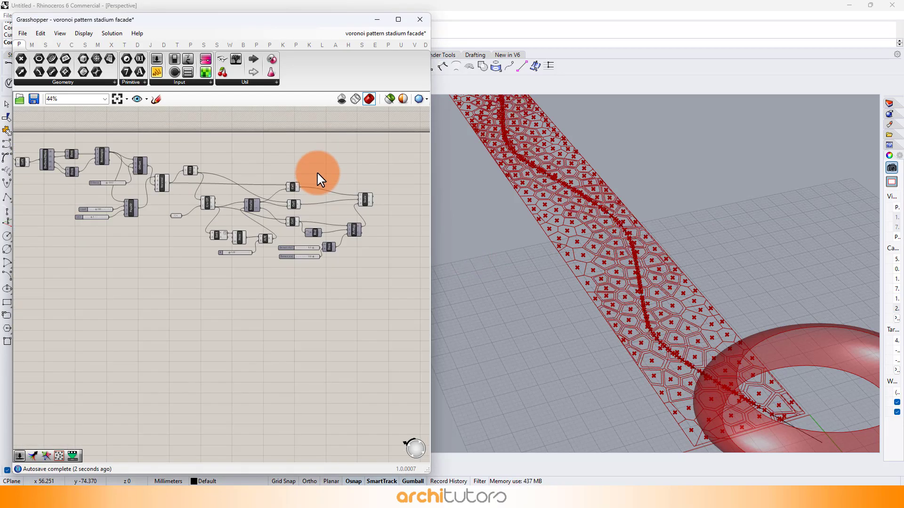
drag(341, 137, 132, 304)
middle_click(180, 297)
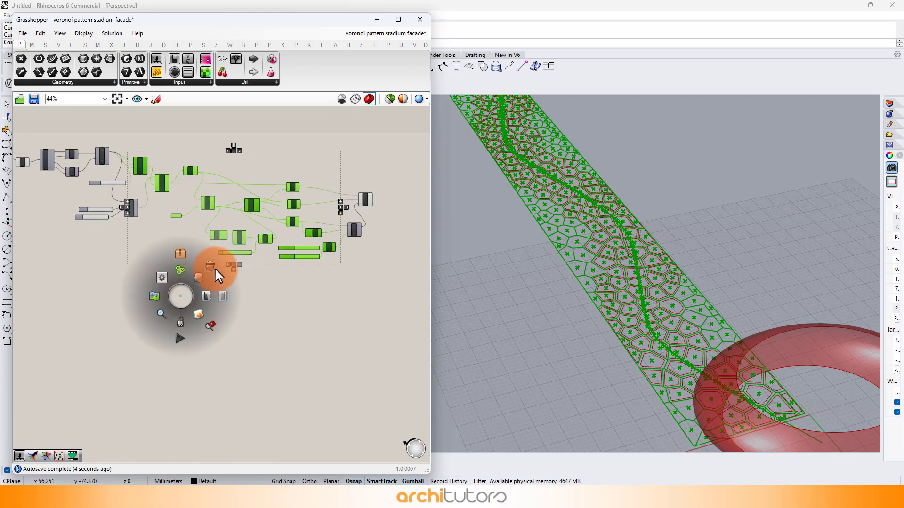
click(214, 266)
scroll(315, 238, up, 4)
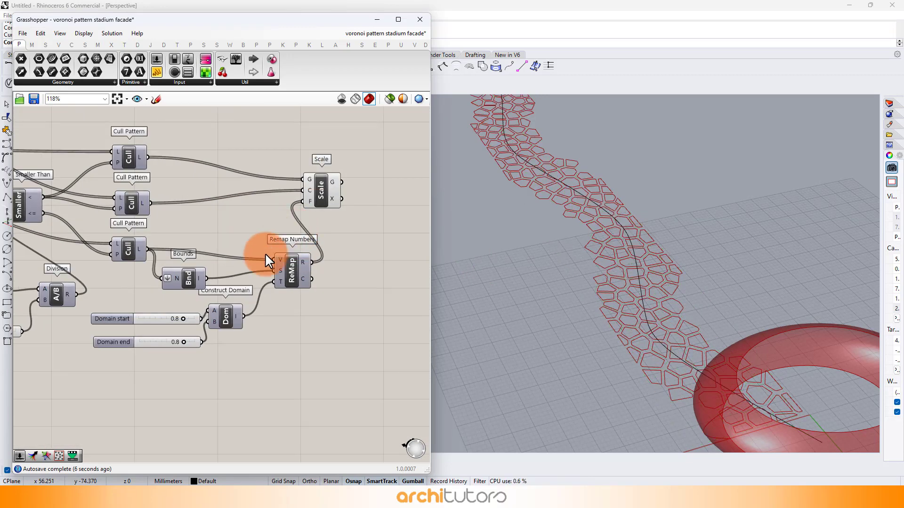
Set the Domain end slider to 0.2 and keep Domain start at 0.8 so openings shrink away from the attractor curve.
scroll(202, 325, up, 3)
drag(252, 337, 177, 338)
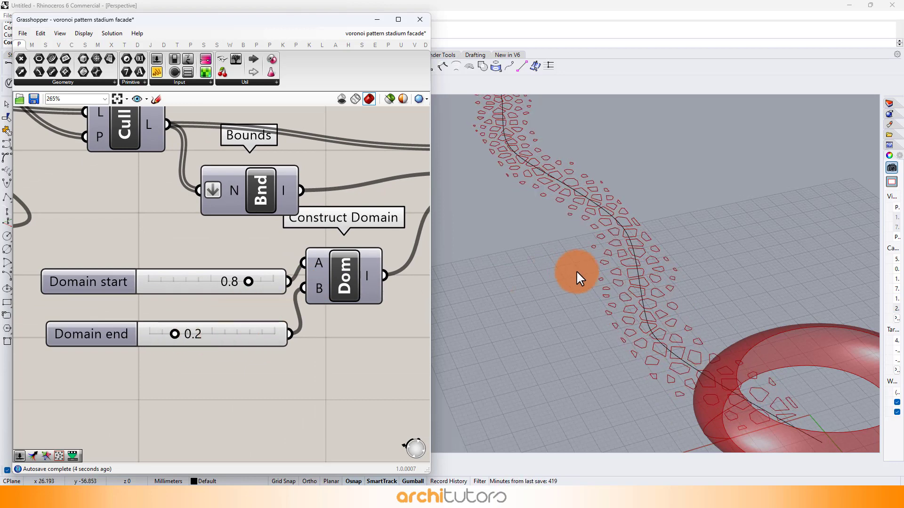
right_drag(580, 272, 617, 349)
mouse_move(249, 282)
mouse_down()
mouse_move(197, 283)
mouse_move(264, 290)
mouse_move(248, 283)
mouse_up()
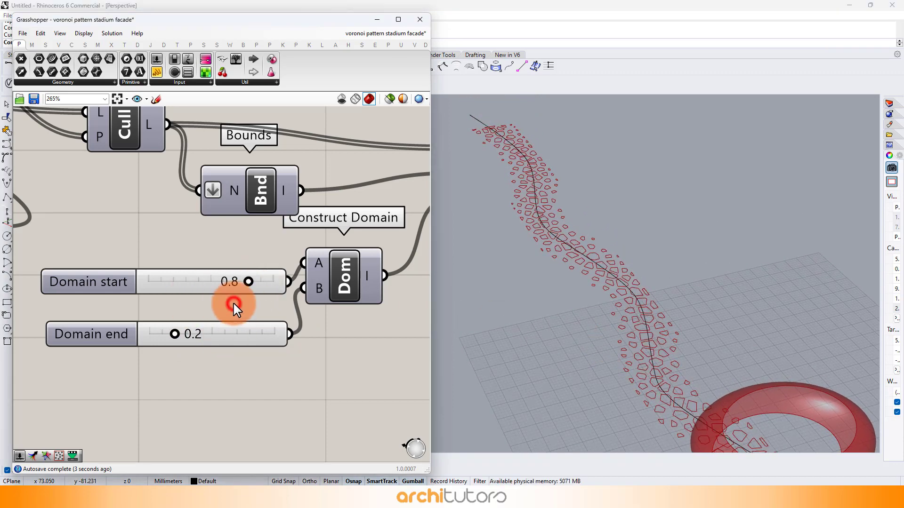
Add a Rebuild Curve component to the right of Scale and connect the scaled cells to its curve input.
scroll(334, 325, down, 3)
right_drag(363, 288, 195, 281)
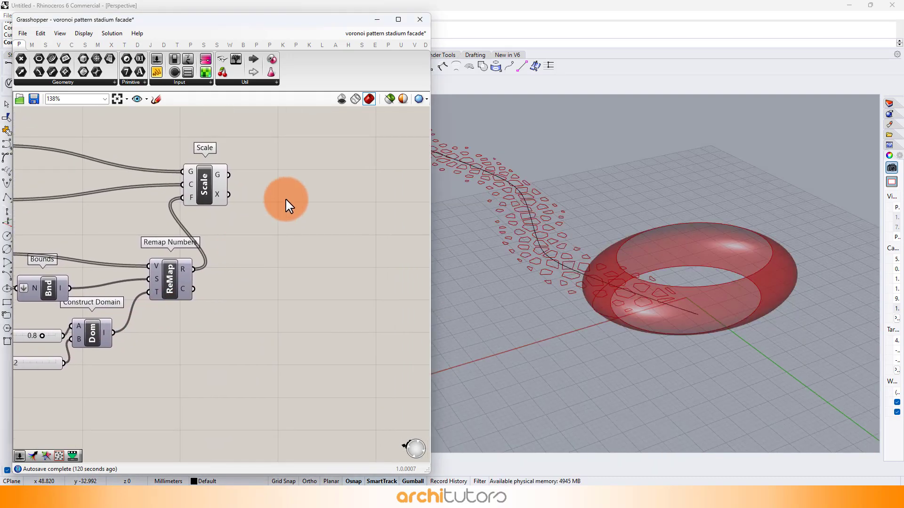
double_click(286, 200)
text(rebu)
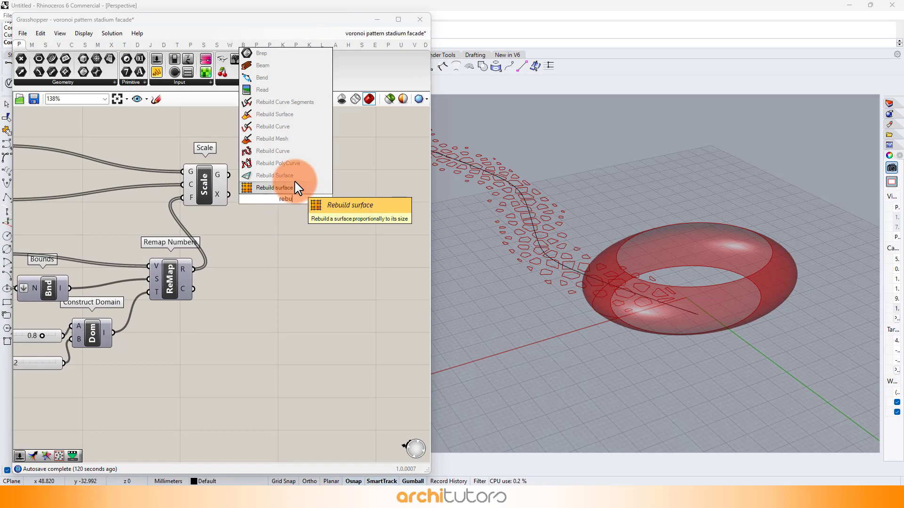
click(297, 127)
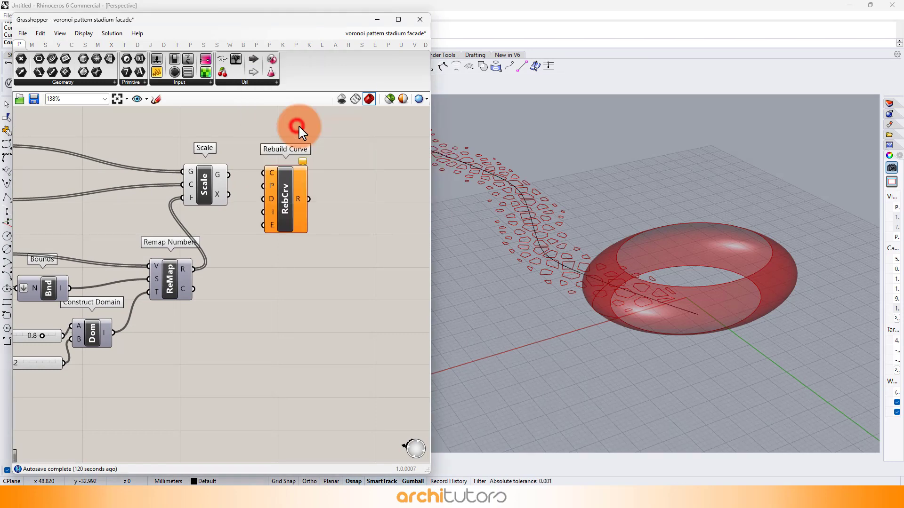
drag(263, 178, 264, 174)
drag(294, 227, 348, 229)
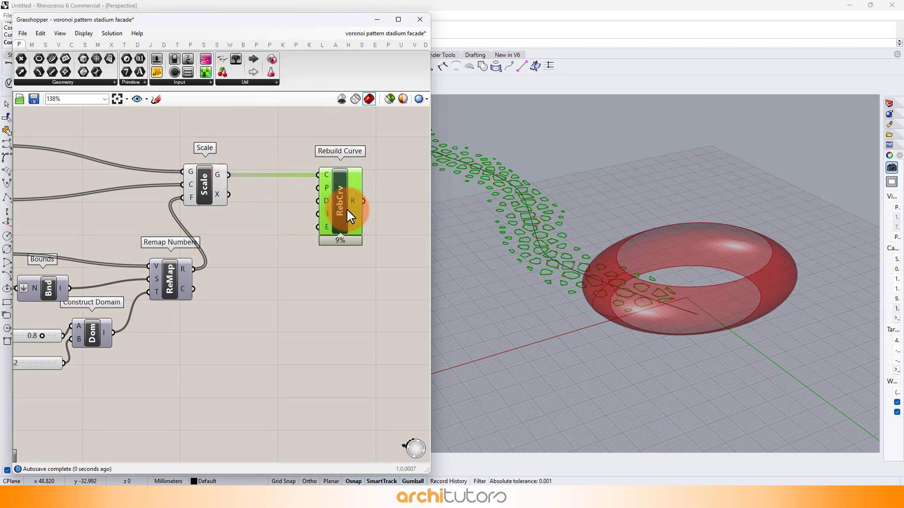
scroll(277, 227, up, 2)
Create a number slider with value 8 and connect it to the point count input of Rebuild Curve.
click(389, 222)
click(244, 247)
double_click(234, 264)
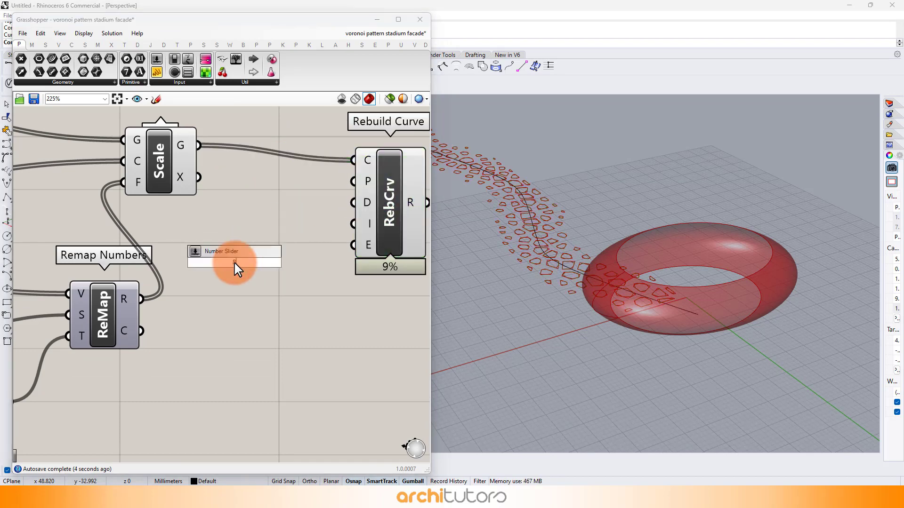
text(8)
key(Return)
right_drag(328, 255, 218, 277)
scroll(218, 278, down, 1)
drag(265, 248, 308, 261)
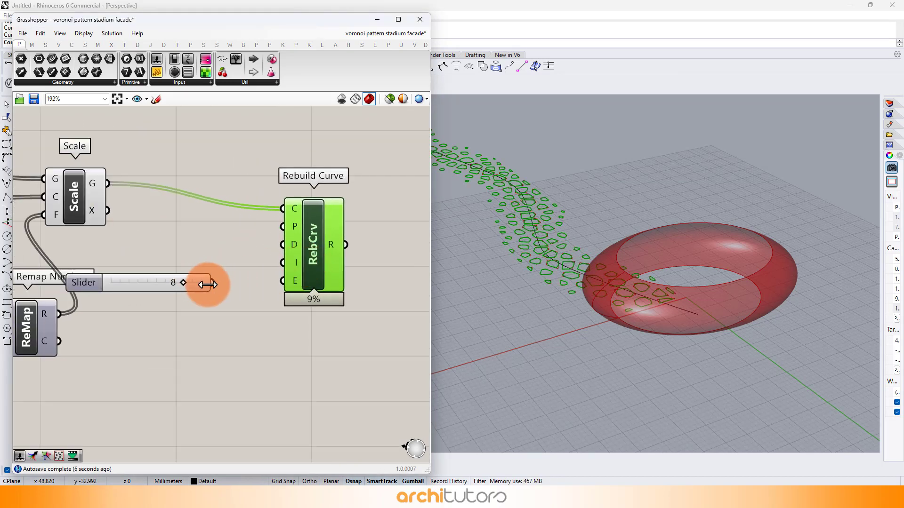
drag(207, 284, 229, 272)
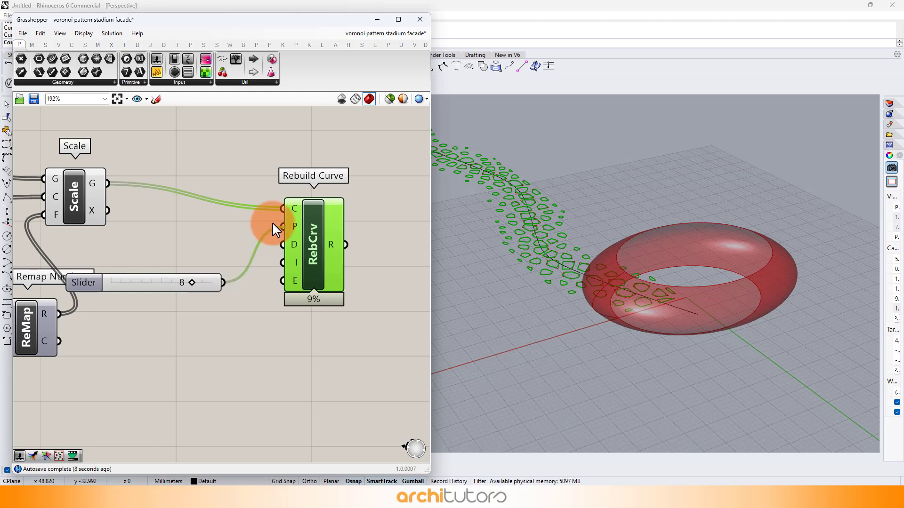
Duplicate the Count slider, connect the copy to the Rebuild Curve degree input, and set it to 6.
drag(165, 282, 180, 258)
key(Delete)
key(ctrl+z)
key(ctrl+c)
key(ctrl+v)
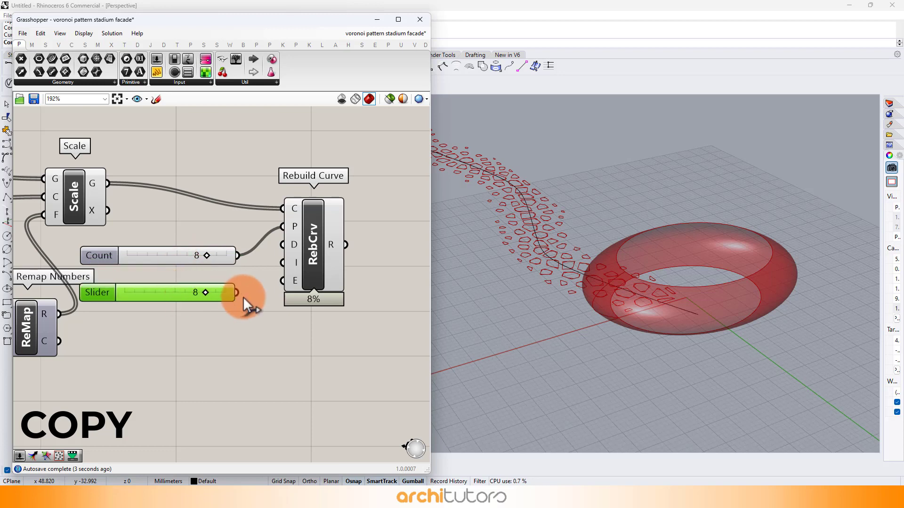
drag(242, 296, 293, 243)
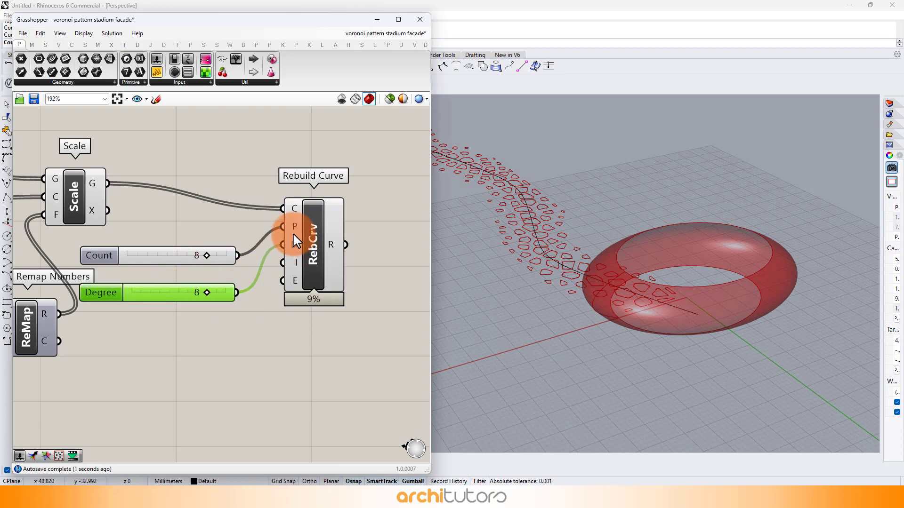
drag(206, 292, 188, 295)
Hide the preview of the Scale component so only the rebuilt curves are displayed.
click(208, 319)
scroll(181, 216, down, 3)
click(132, 200)
middle_click(146, 207)
click(222, 157)
Inspect the rounded cells up close and test how the Count and Degree sliders affect their shape.
scroll(571, 278, up, 10)
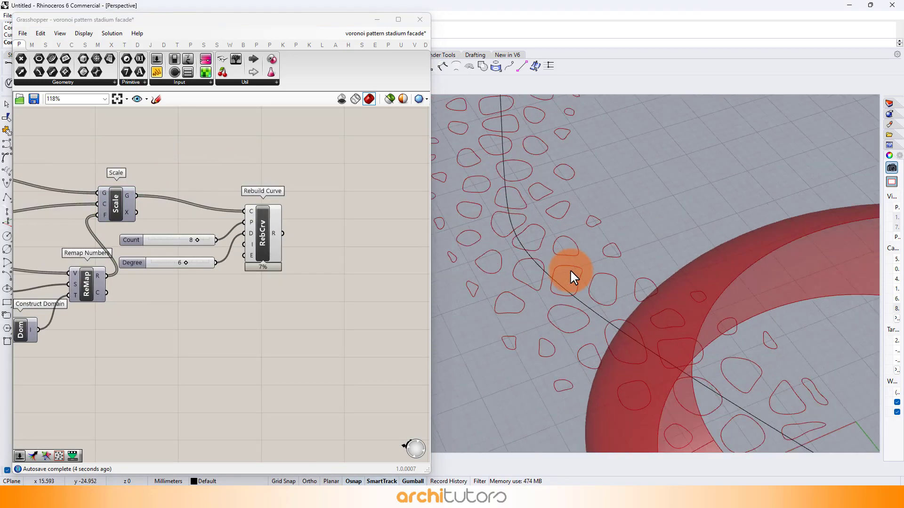
scroll(183, 257, up, 3)
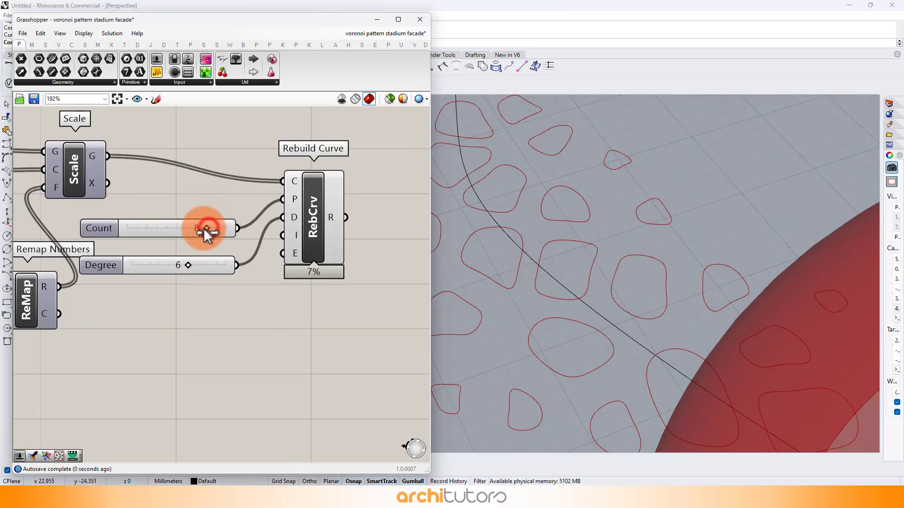
mouse_move(200, 231)
mouse_down()
mouse_move(135, 232)
mouse_move(216, 233)
mouse_up()
mouse_move(188, 265)
mouse_down()
mouse_move(219, 264)
mouse_move(189, 278)
mouse_up()
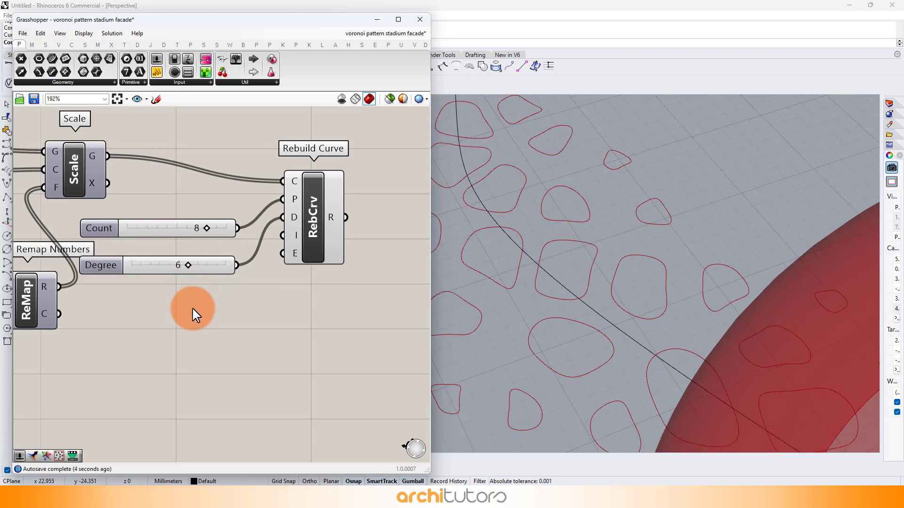
Add a Merge component above Rebuild Curve and give it a third data input.
scroll(207, 292, down, 3)
scroll(316, 226, up, 2)
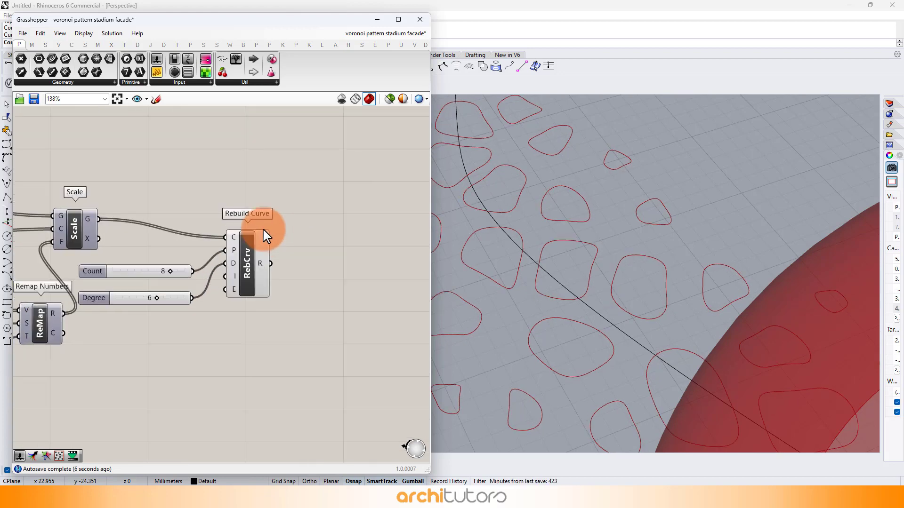
double_click(292, 206)
text(mer)
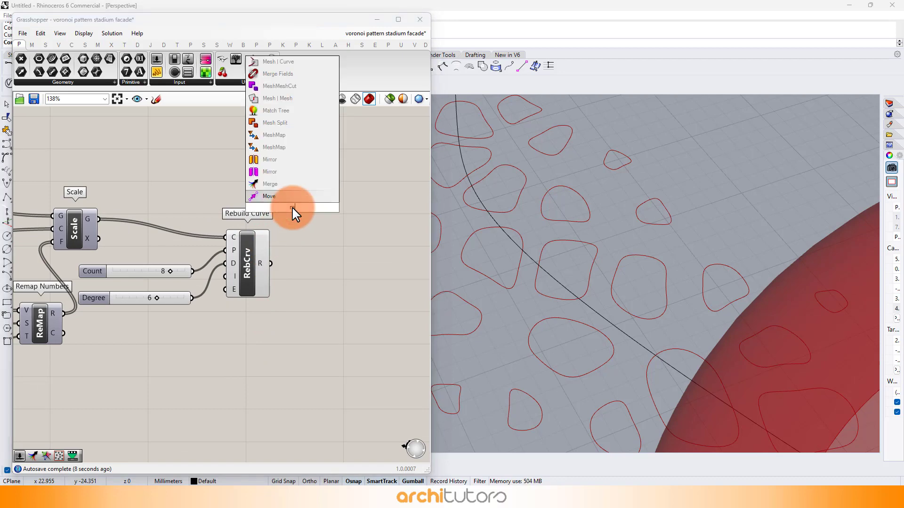
text(ge)
click(289, 197)
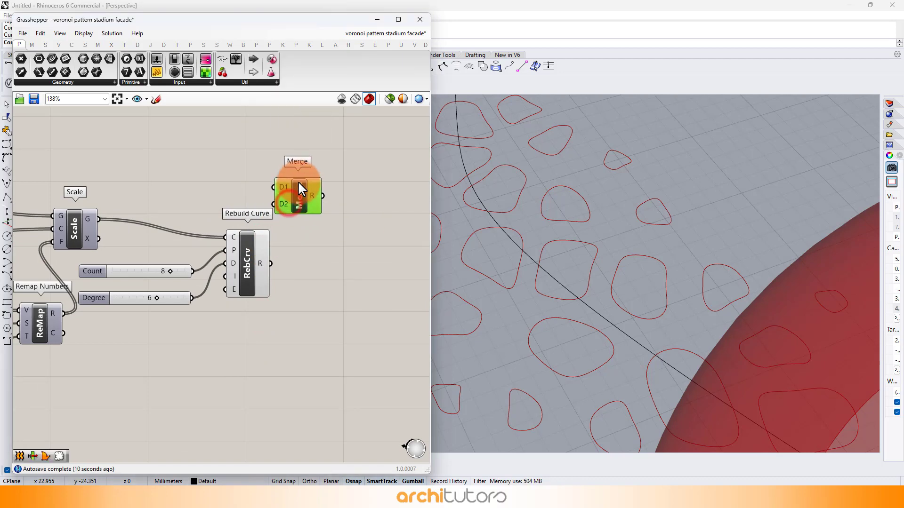
drag(301, 173, 298, 141)
scroll(299, 140, up, 3)
click(284, 187)
click(347, 222)
Examine the rounded openings beside the stadium form and the part of the definition upstream of Merge.
scroll(347, 224, down, 3)
scroll(281, 224, down, 1)
scroll(577, 222, down, 3)
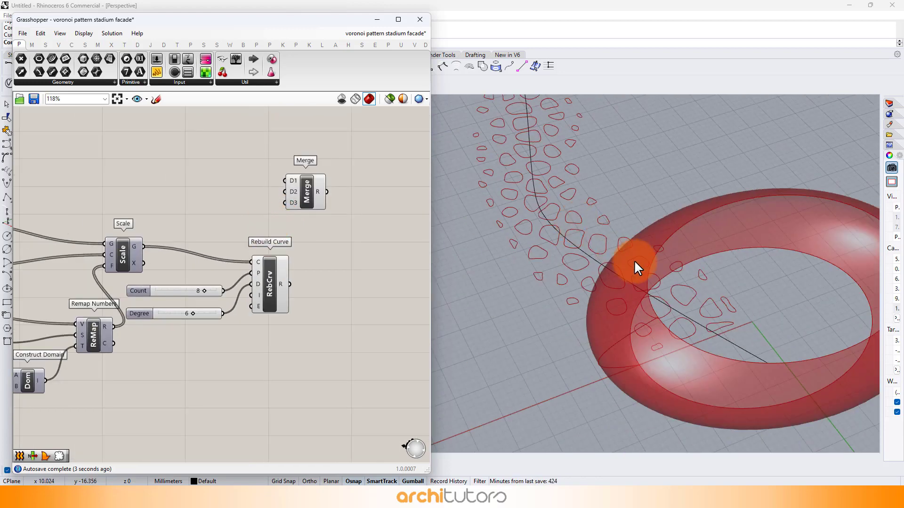
scroll(668, 269, down, 2)
scroll(718, 254, up, 3)
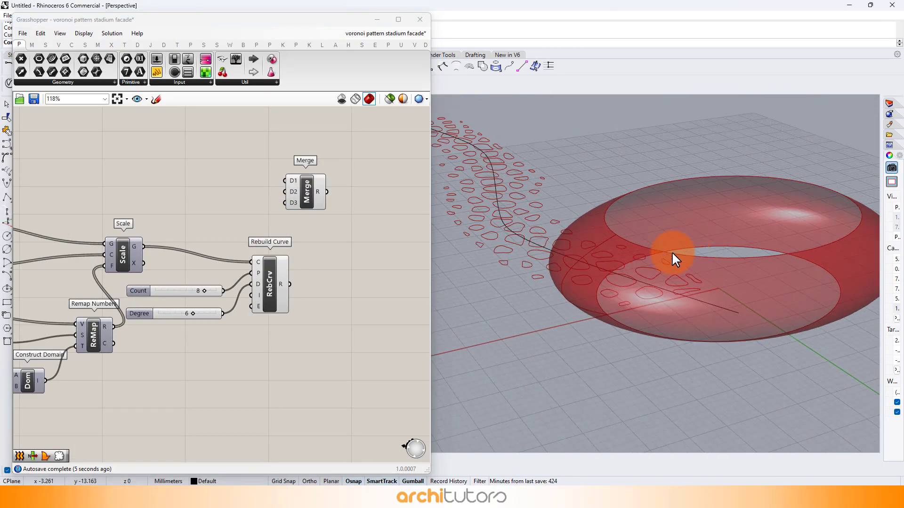
right_click(357, 273)
click(215, 194)
right_drag(221, 231, 343, 235)
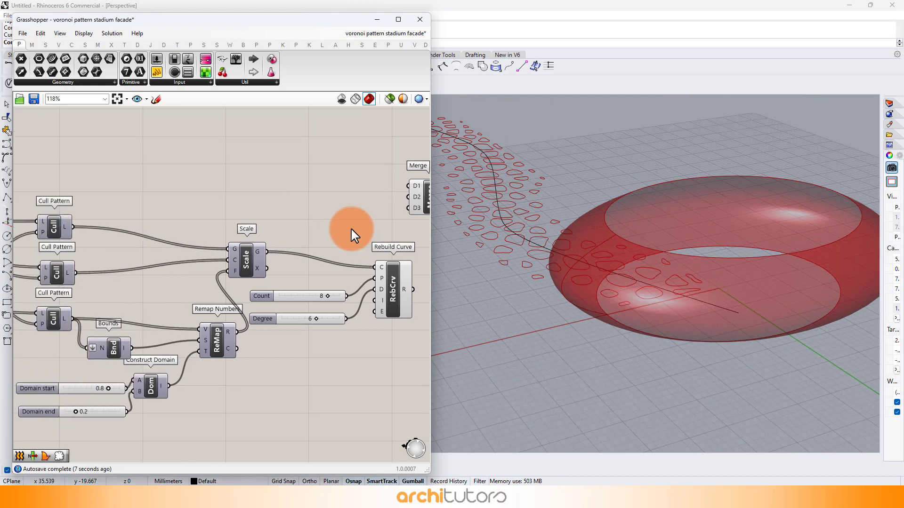
Connect the Rectangle output to Merge input D1 and the Rebuild Curve output to D2.
scroll(343, 236, down, 3)
right_drag(144, 239, 336, 245)
right_drag(125, 237, 141, 259)
click(69, 199)
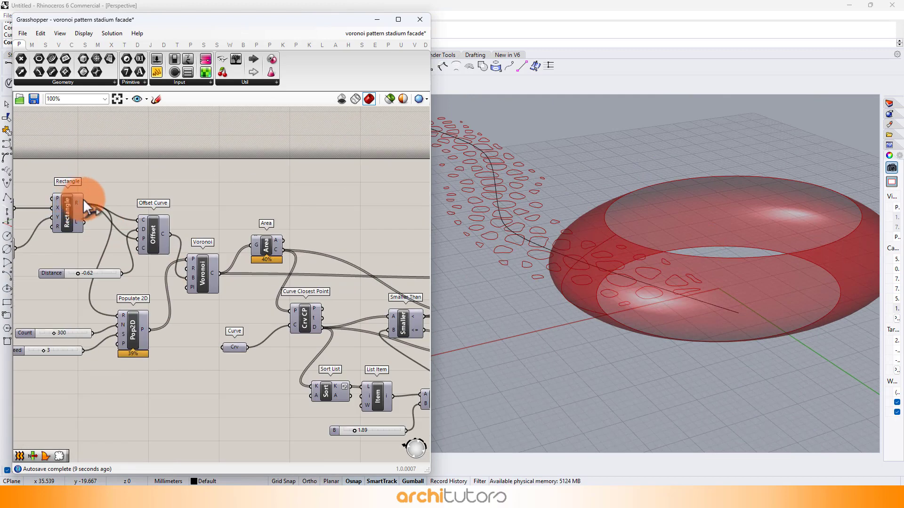
drag(412, 202, 311, 241)
scroll(326, 302, up, 4)
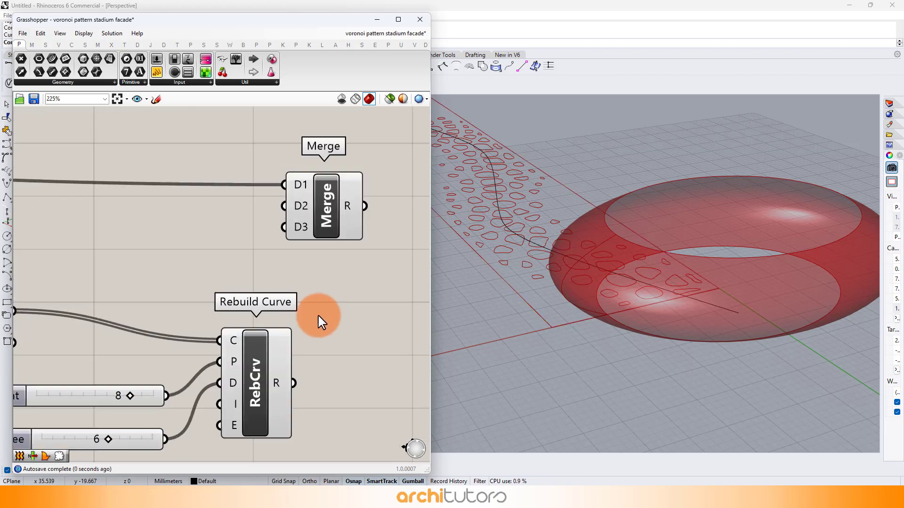
drag(294, 389, 280, 216)
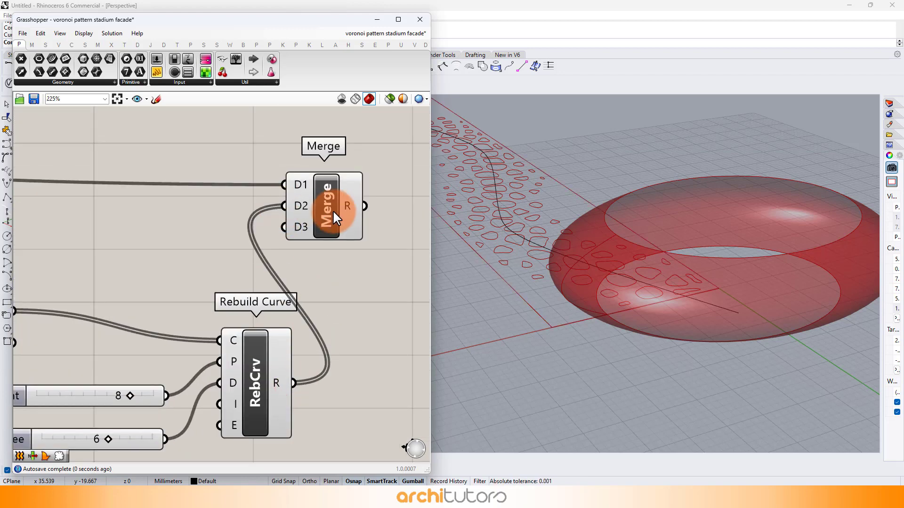
drag(336, 217, 378, 240)
click(363, 298)
Add a Boundary Surfaces component after Merge and feed the merged curves into its edges input.
scroll(307, 281, down, 2)
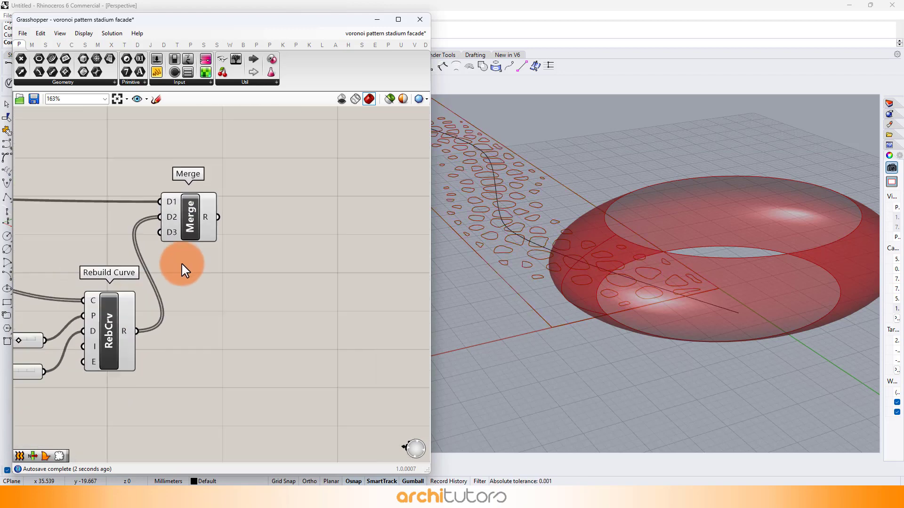
right_drag(272, 263, 259, 215)
double_click(267, 257)
text(bo)
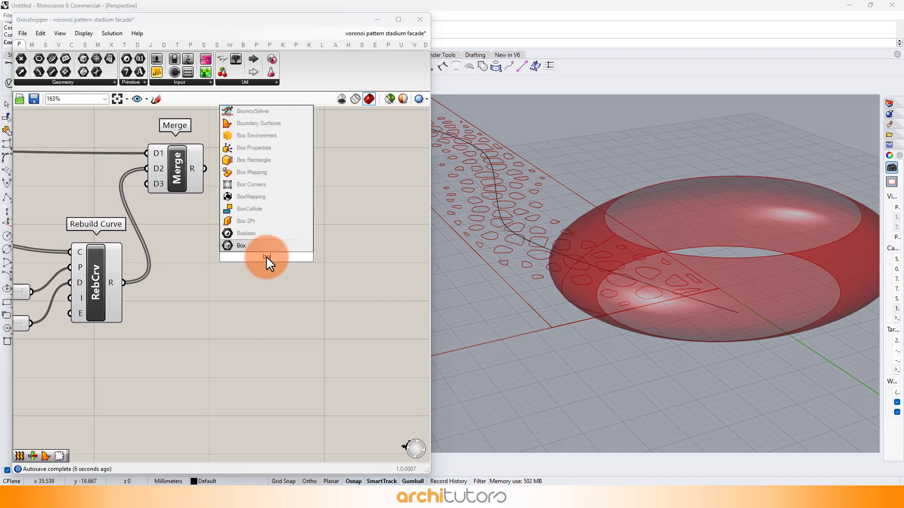
text(u)
key(Return)
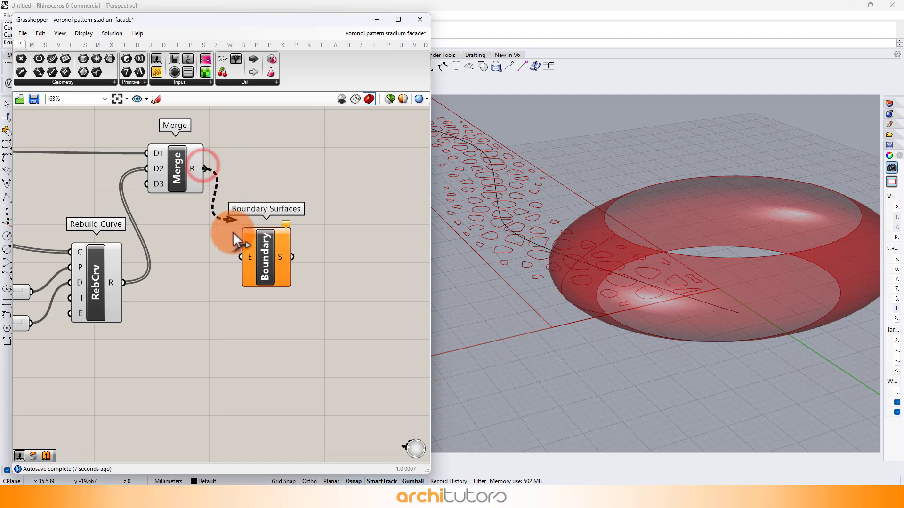
drag(256, 261, 294, 259)
click(259, 167)
Flatten the D1 and D2 inputs of the Merge component.
right_click(155, 154)
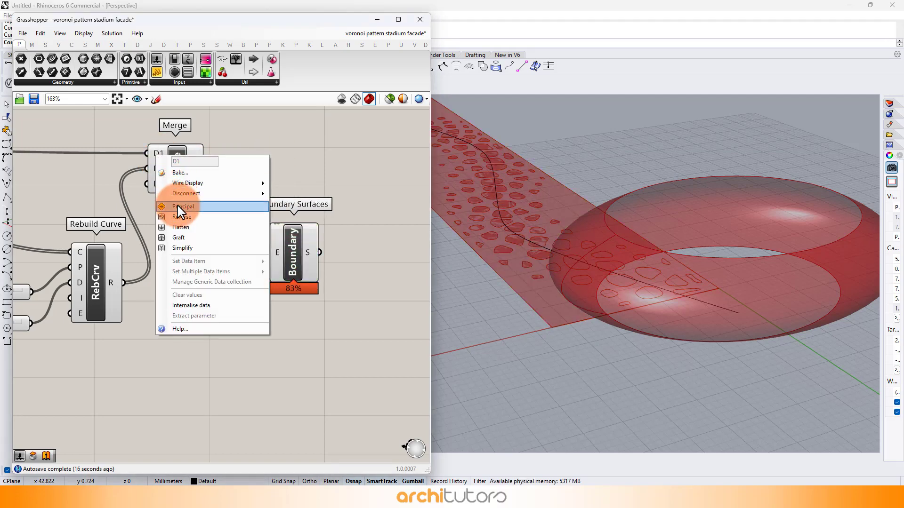
click(181, 229)
right_click(159, 168)
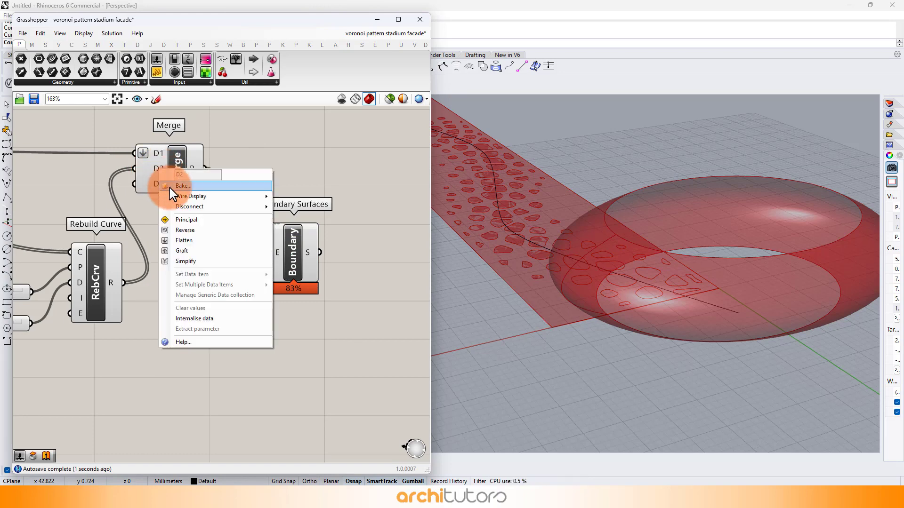
click(180, 241)
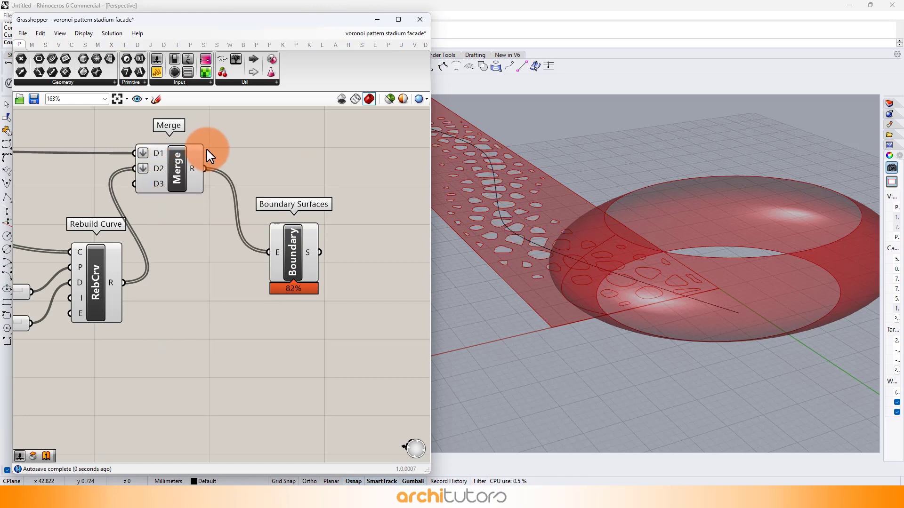
Hide the preview of Merge and the pattern components before it, leaving Boundary Surfaces displayed.
scroll(320, 146, down, 3)
scroll(317, 136, down, 2)
drag(315, 135, 256, 246)
middle_click(277, 223)
click(305, 198)
click(315, 224)
right_drag(337, 181, 261, 199)
scroll(267, 208, up, 6)
click(275, 225)
click(256, 312)
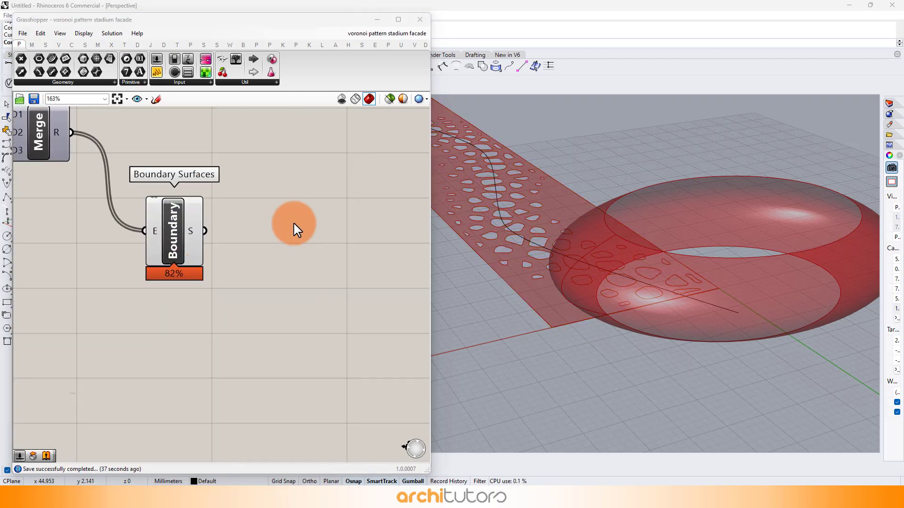
Add an Extrude component beside Boundary Surfaces.
scroll(323, 202, down, 2)
scroll(252, 271, up, 1)
double_click(243, 254)
text(extr)
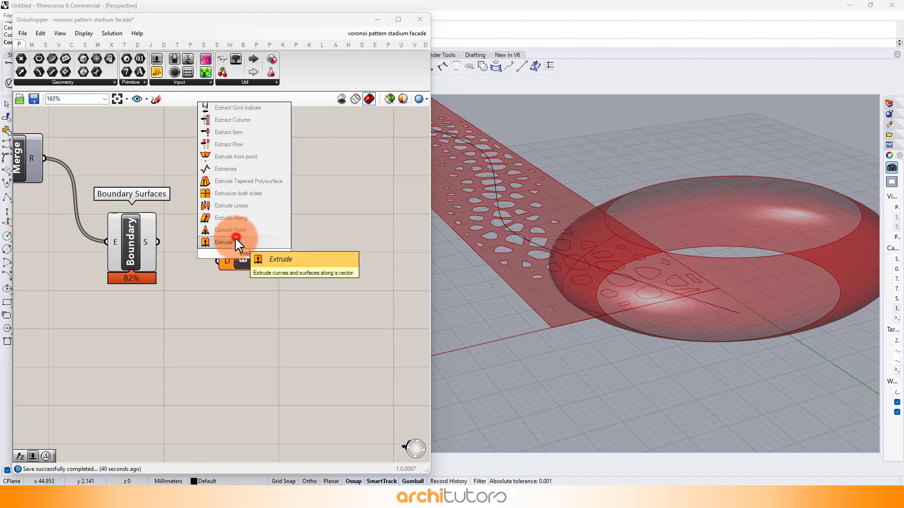
click(235, 239)
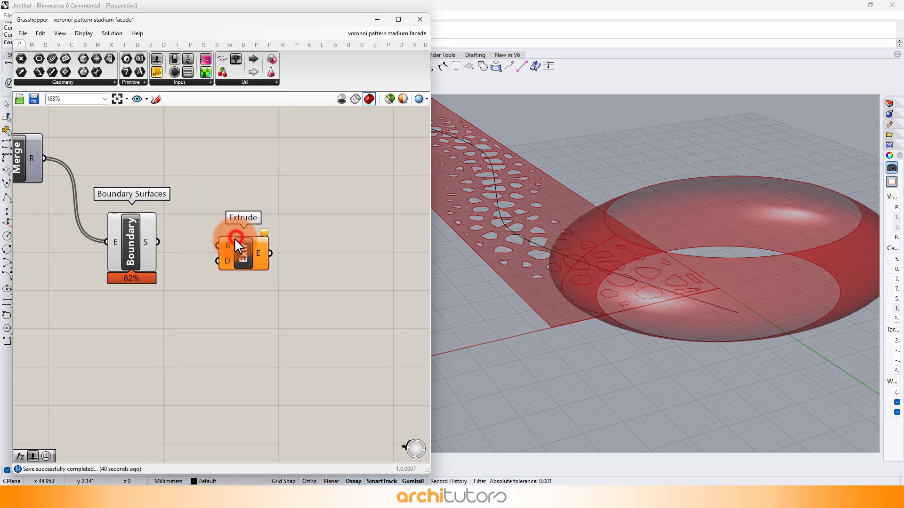
Add a Unit Z vector near Extrude and connect the boundary surfaces to Extrude's base input.
double_click(246, 293)
text(unit z)
click(243, 288)
drag(213, 301, 194, 302)
right_drag(232, 291, 290, 254)
Drive the Unit Z factor with a 0.1 slider and use the vector as Extrude's direction.
double_click(156, 301)
text(.1)
key(Return)
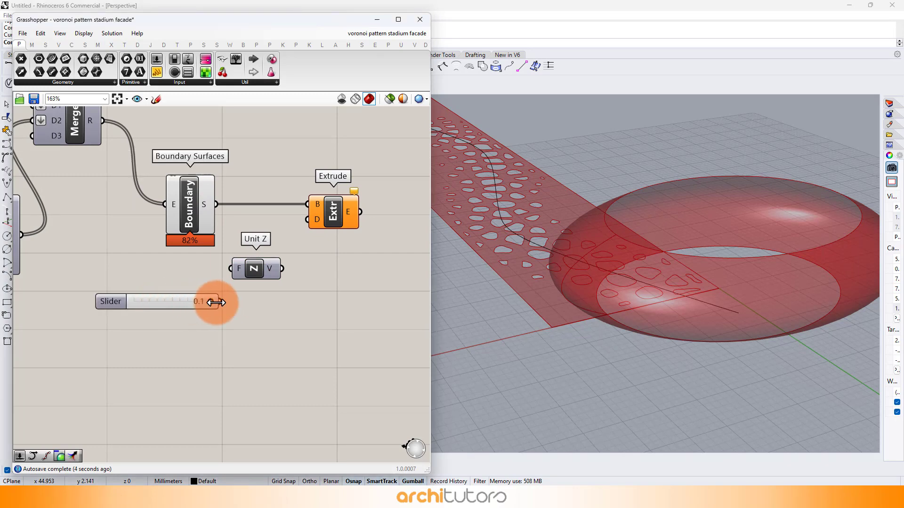
drag(304, 233, 308, 220)
scroll(296, 219, down, 1)
right_drag(285, 211, 236, 217)
scroll(231, 202, up, 1)
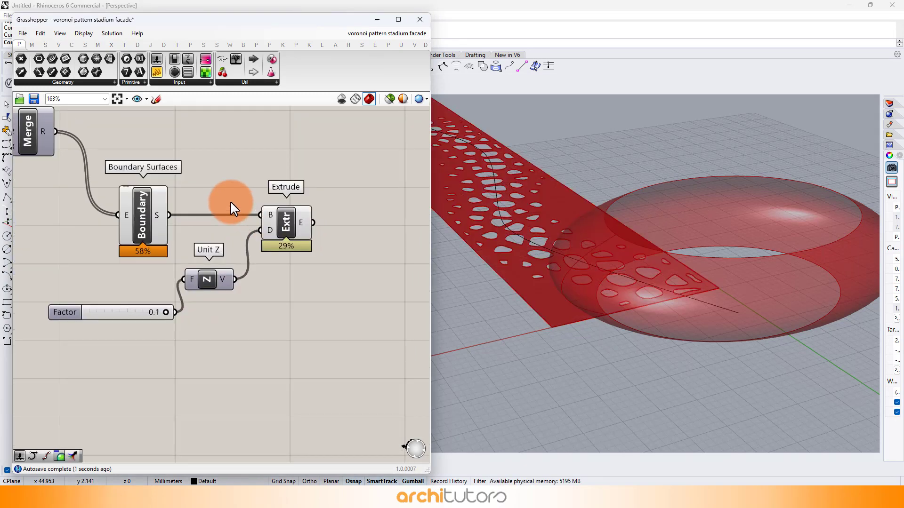
Add a Bounding Box component after Extrude and connect the extruded panel to its content input.
double_click(313, 243)
text(bou)
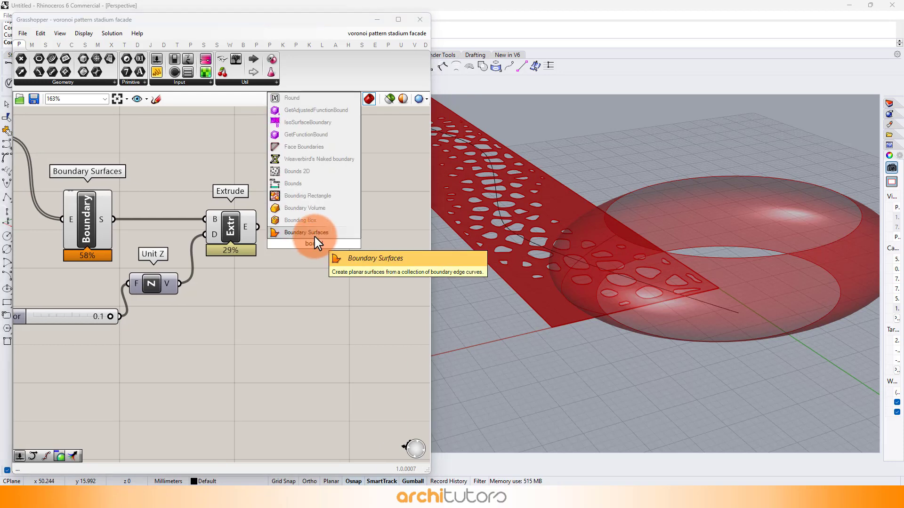
click(308, 219)
drag(274, 234, 314, 234)
click(333, 293)
Add a Surface Morph component beyond the Bounding Box.
right_drag(424, 291, 299, 295)
double_click(310, 251)
double_click(310, 250)
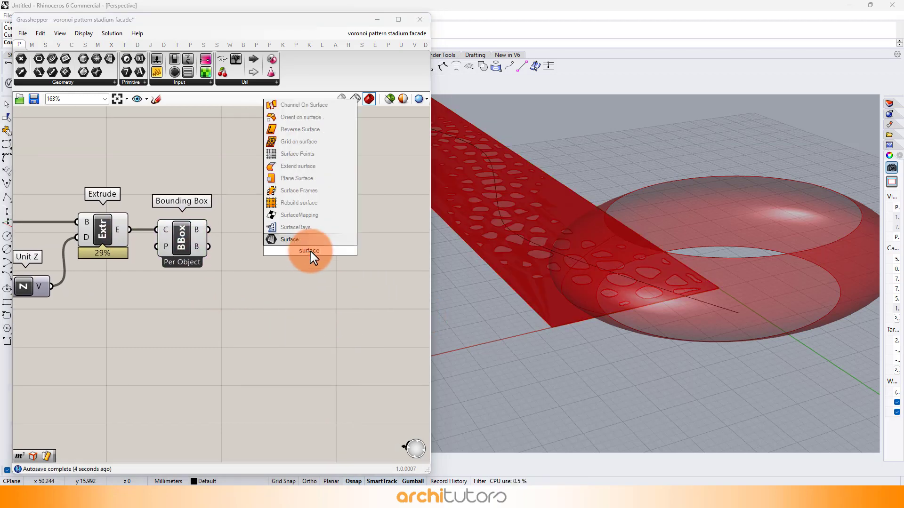
text(surface m)
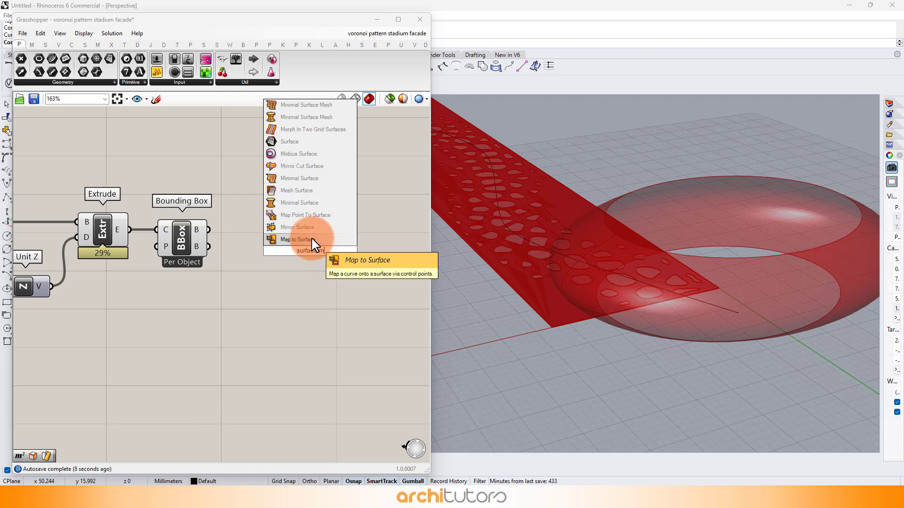
text(o)
click(306, 203)
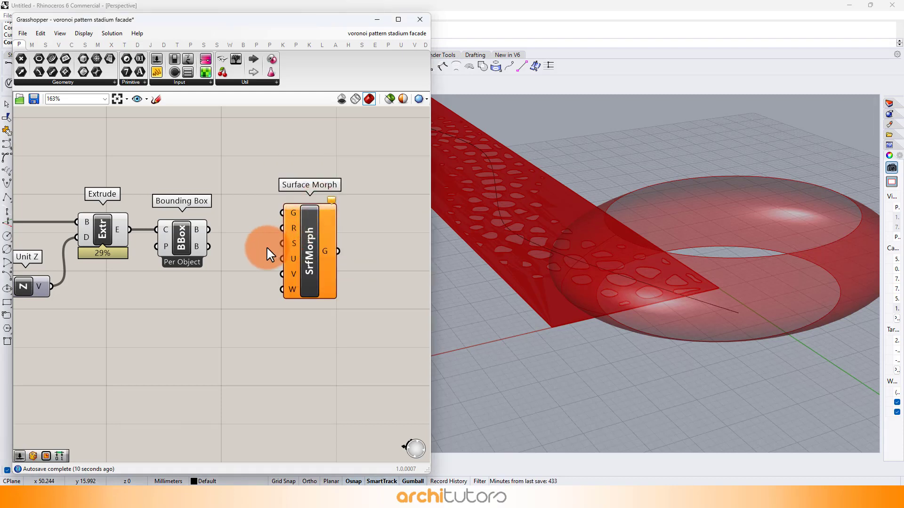
Connect the extrusion to Surface Morph's geometry input and the bounding box to its reference input.
drag(166, 230, 166, 188)
click(133, 249)
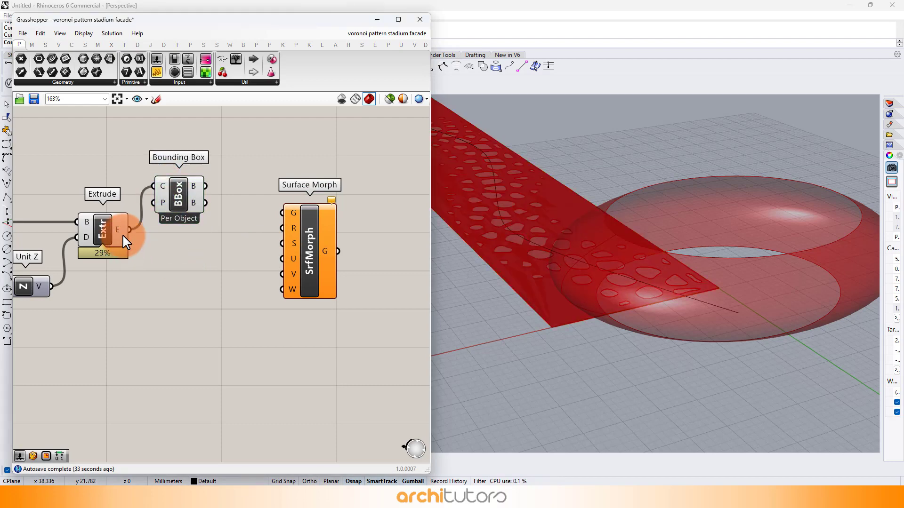
drag(244, 219, 282, 213)
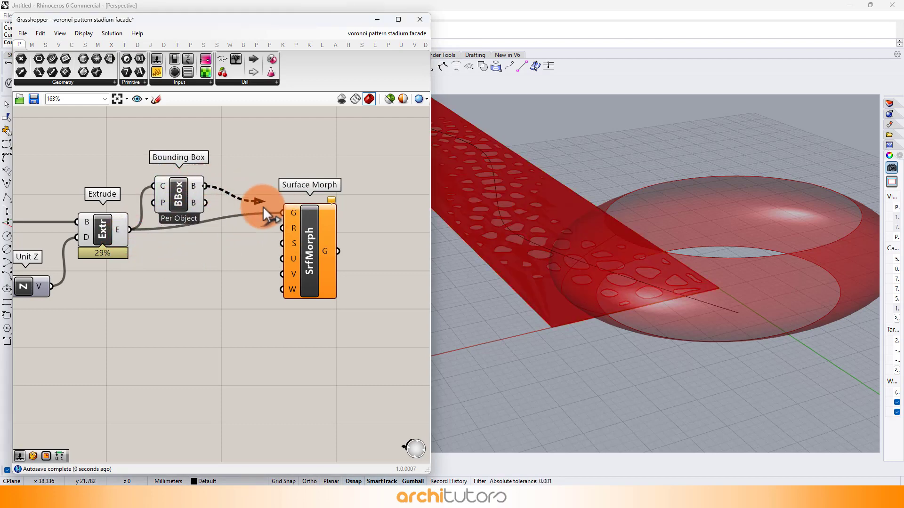
drag(290, 268, 319, 280)
Place a Deconstruct Domain² component and a Surface parameter below the Extrude and Bounding Box components.
double_click(195, 319)
text(domai)
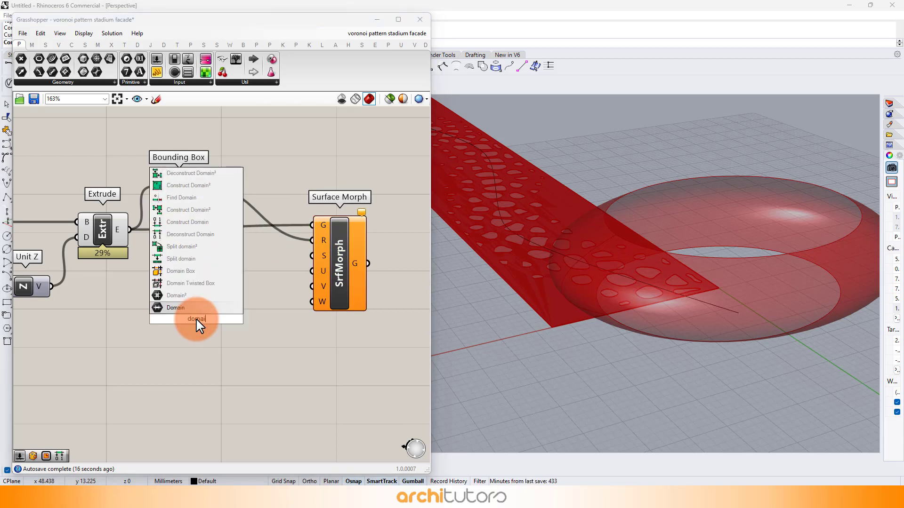
click(207, 174)
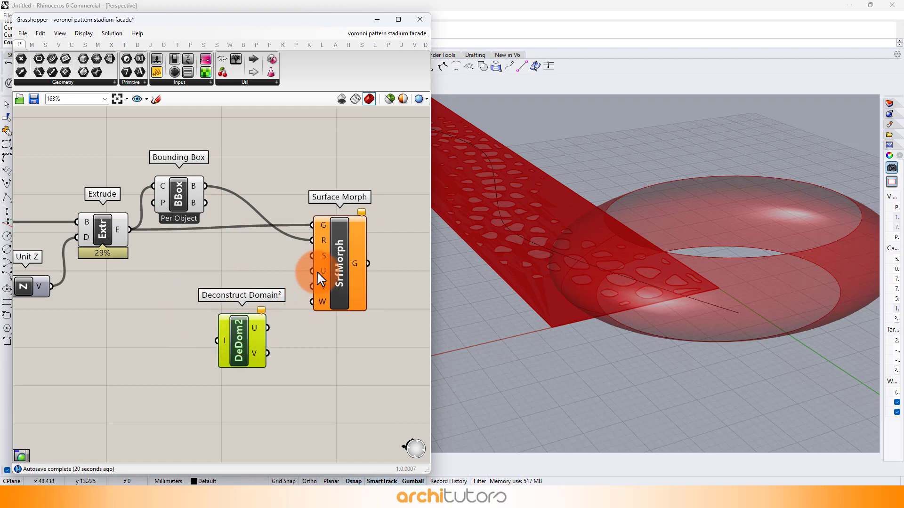
double_click(125, 321)
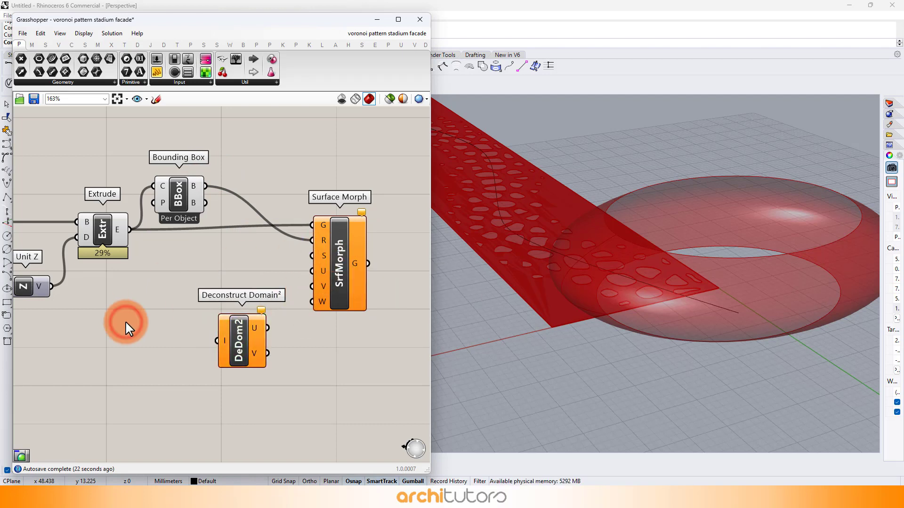
click(106, 298)
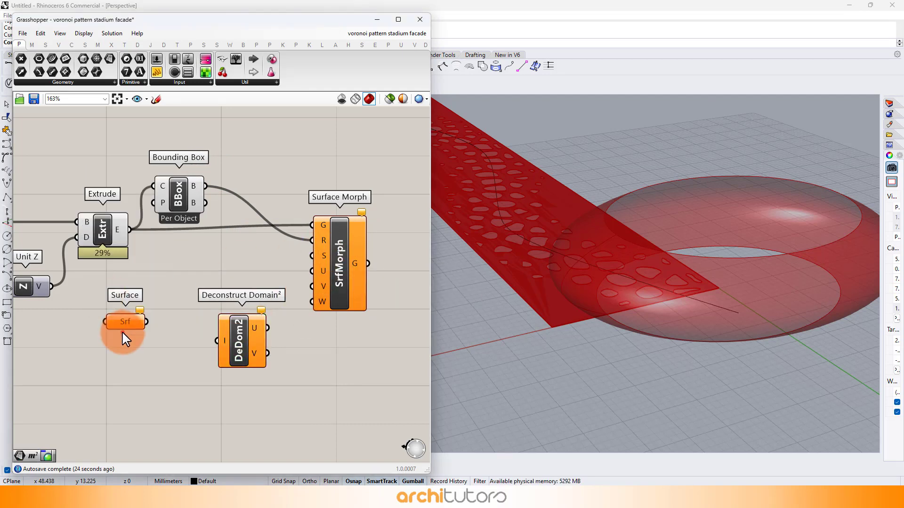
drag(119, 345, 77, 366)
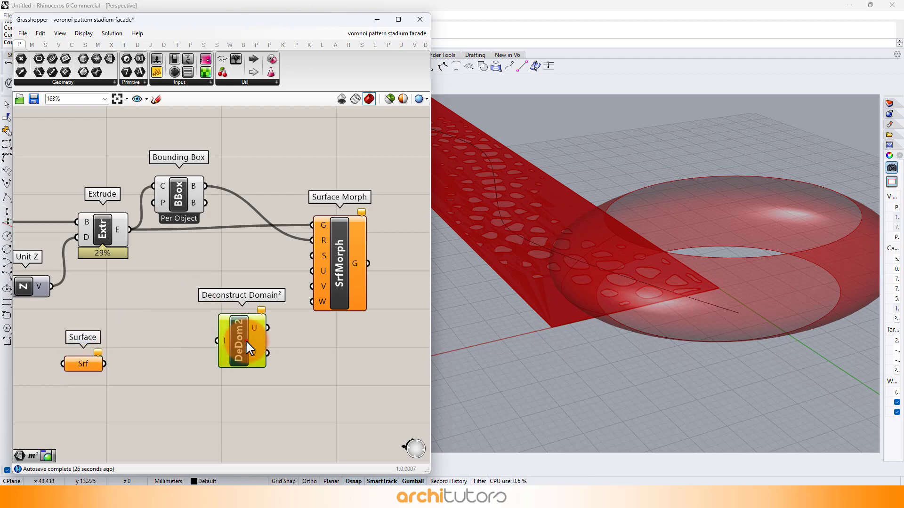
Connect the Loft output at the start of the definition to the new Surface parameter.
scroll(338, 328, down, 6)
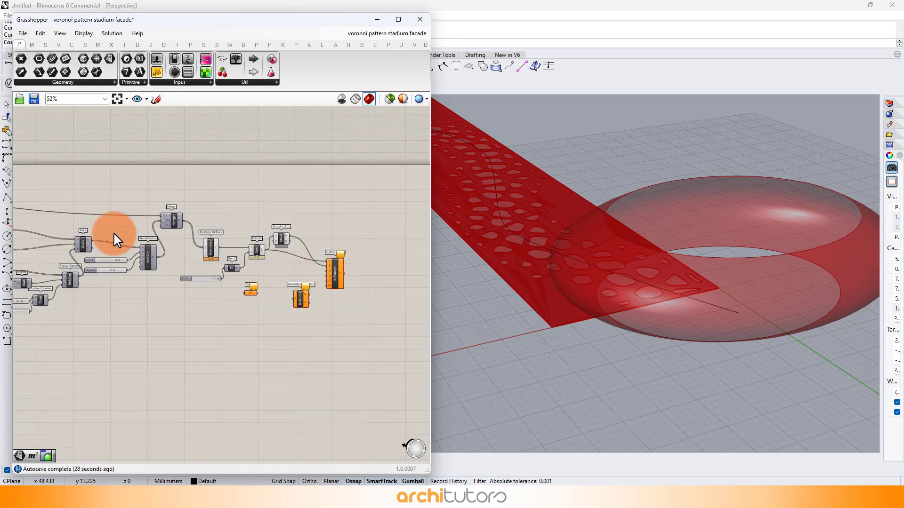
right_drag(111, 239, 310, 265)
scroll(77, 247, up, 5)
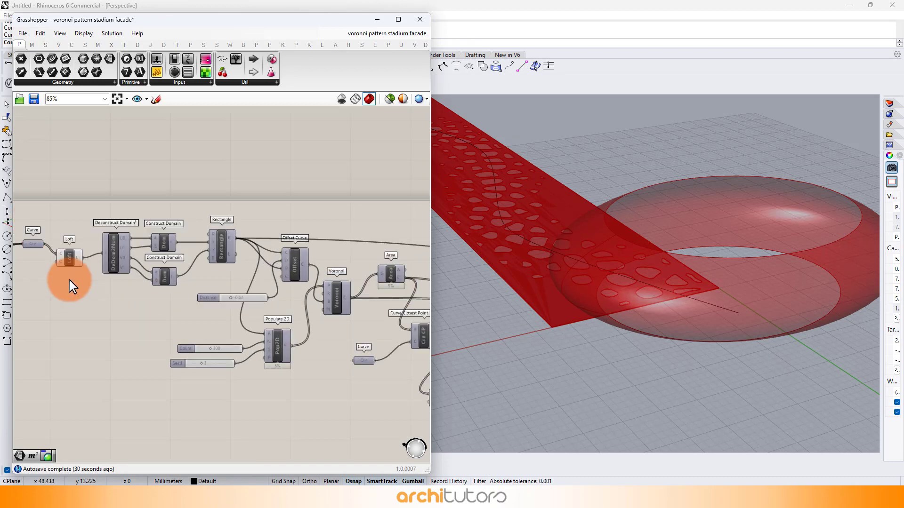
drag(74, 240, 227, 270)
drag(162, 260, 164, 267)
scroll(332, 261, up, 2)
click(182, 260)
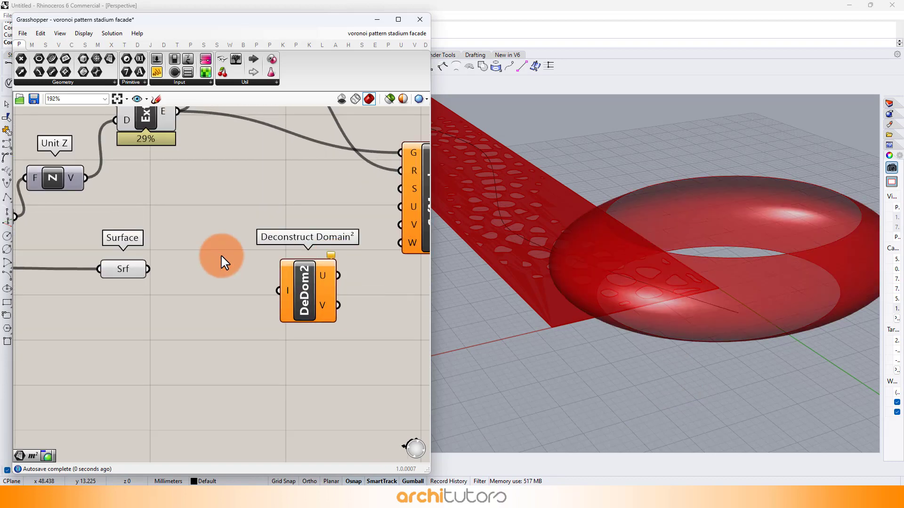
Feed the Surface parameter into both Deconstruct Domain² and Surface Morph's S input.
drag(312, 279, 280, 243)
click(352, 255)
right_drag(352, 254, 239, 298)
drag(159, 298, 176, 320)
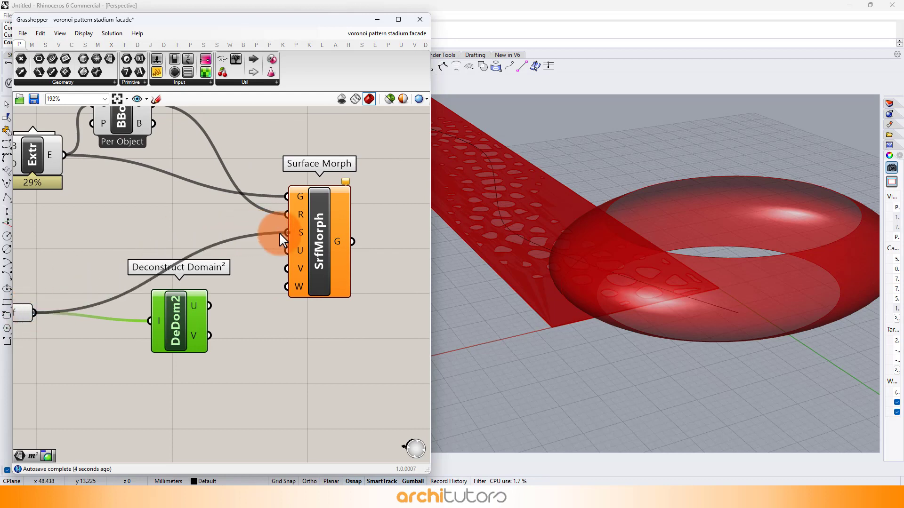
drag(187, 338, 189, 349)
click(243, 297)
Connect the deconstructed U and V domains to Surface Morph and the 0.1 slider to its W input.
scroll(91, 199, down, 1)
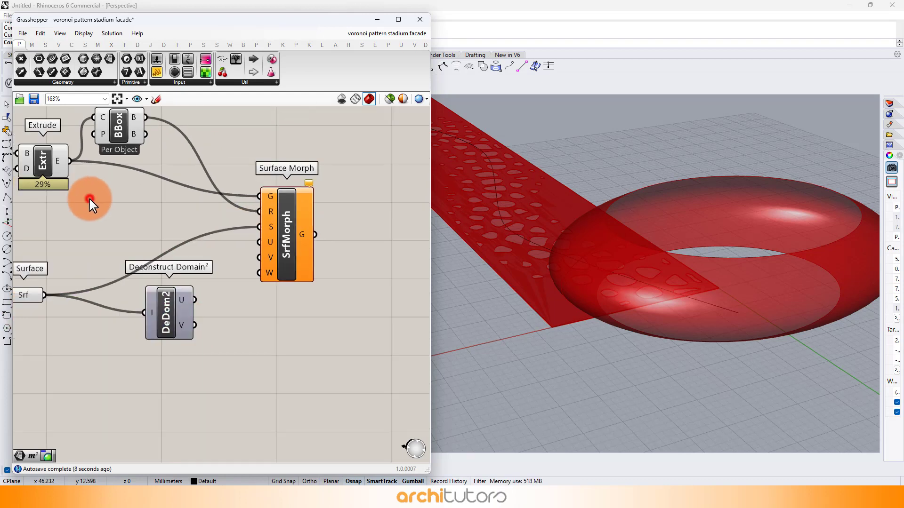
right_drag(89, 199, 185, 221)
right_drag(78, 232, 142, 228)
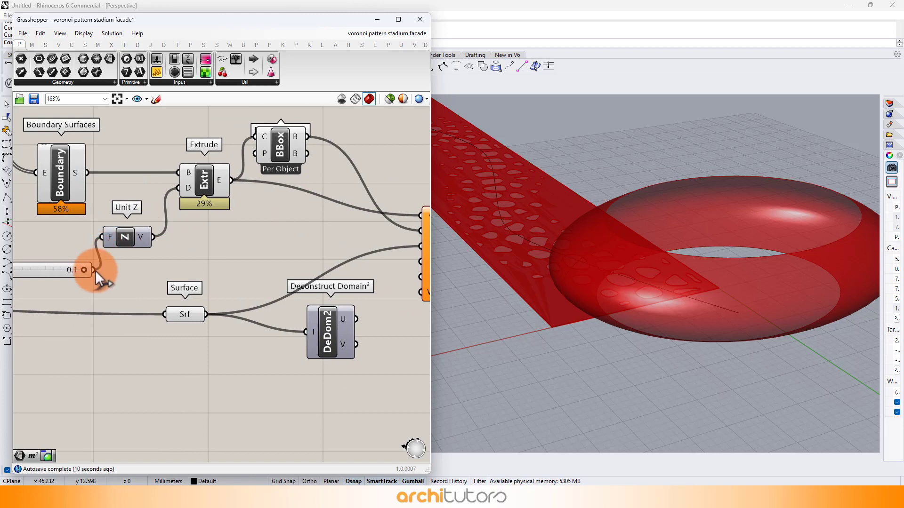
right_drag(409, 294, 221, 309)
scroll(221, 309, up, 1)
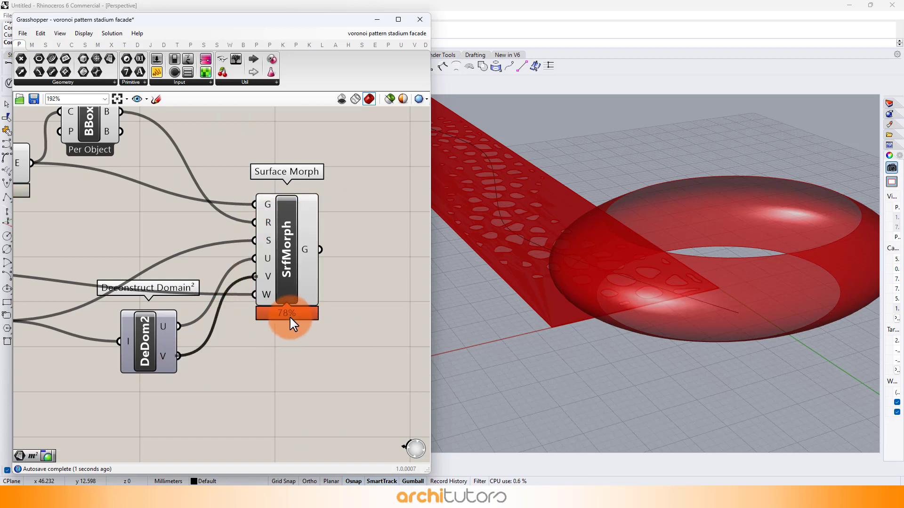
click(310, 285)
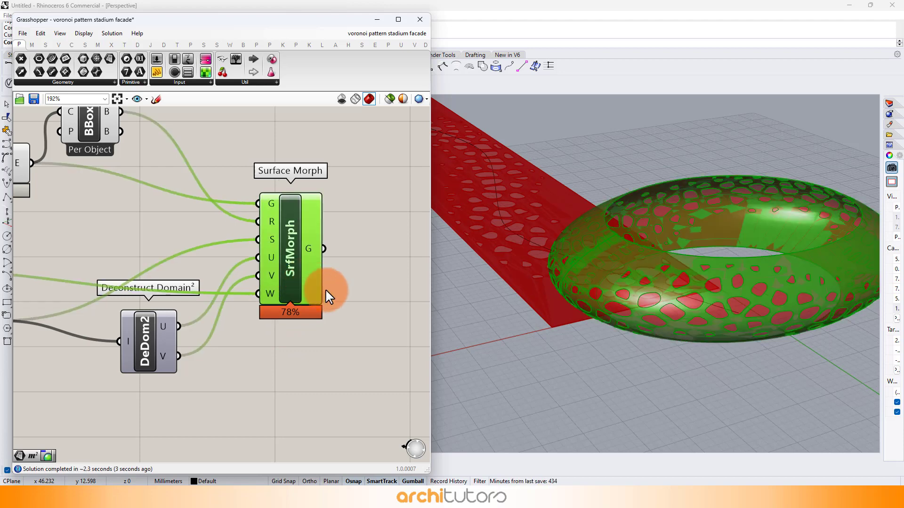
click(344, 239)
Turn off the preview of every component except Surface Morph.
scroll(347, 245, down, 10)
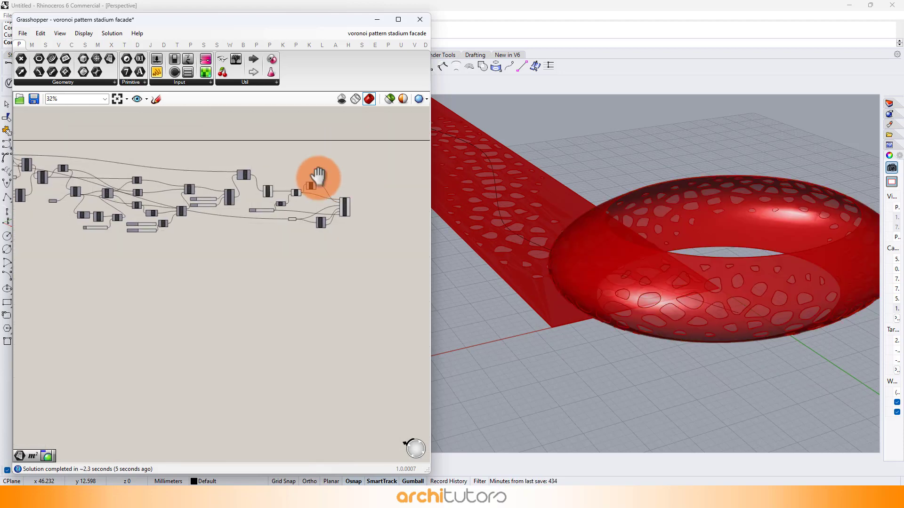
drag(333, 173, 49, 302)
middle_click(156, 289)
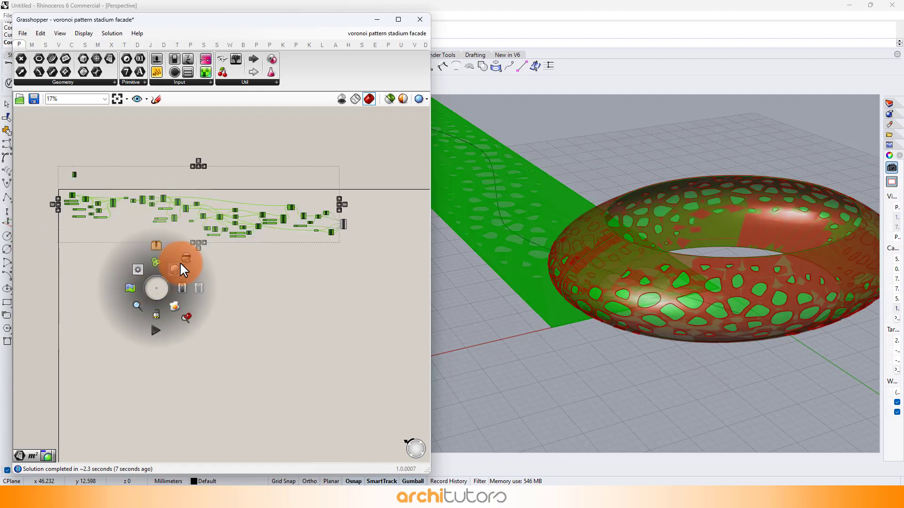
click(185, 258)
click(381, 216)
scroll(356, 216, up, 10)
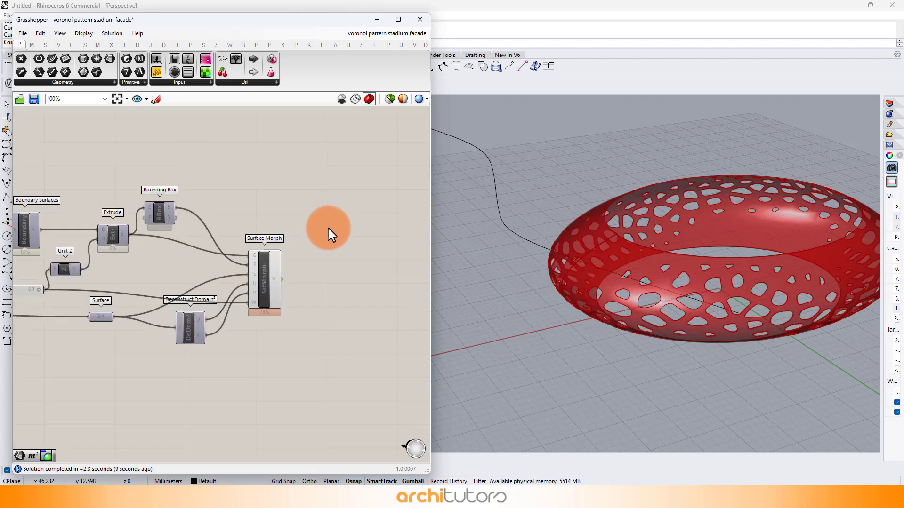
Add a Custom Preview component and feed Surface Morph's geometry output into its G input.
right_drag(632, 270, 654, 342)
scroll(270, 257, up, 2)
double_click(334, 226)
text(cus)
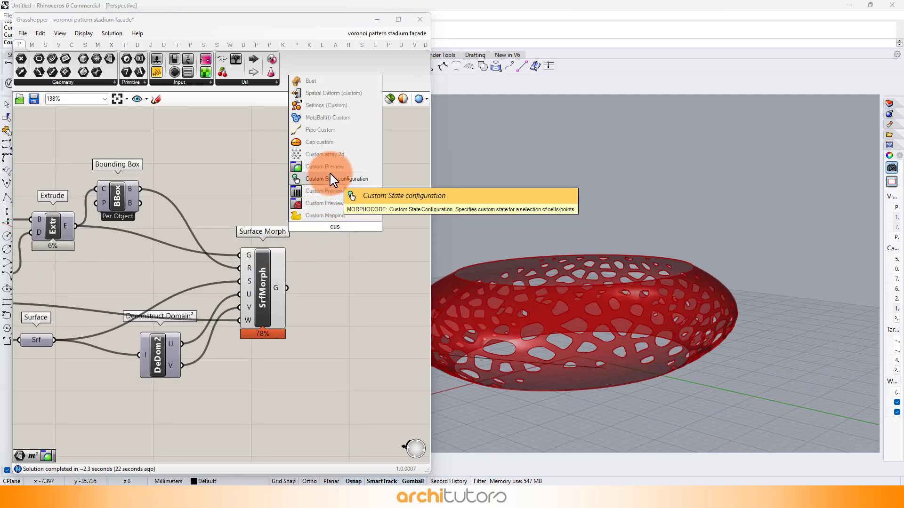
click(328, 167)
drag(327, 225, 361, 214)
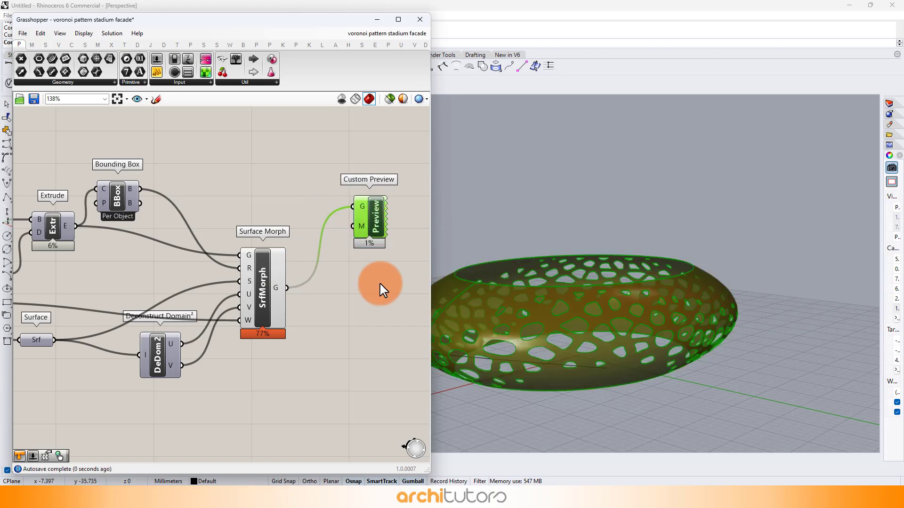
Narrow the Grasshopper window to enlarge the visible viewport and inspect the perforated facade from several angles.
right_drag(560, 329, 642, 278)
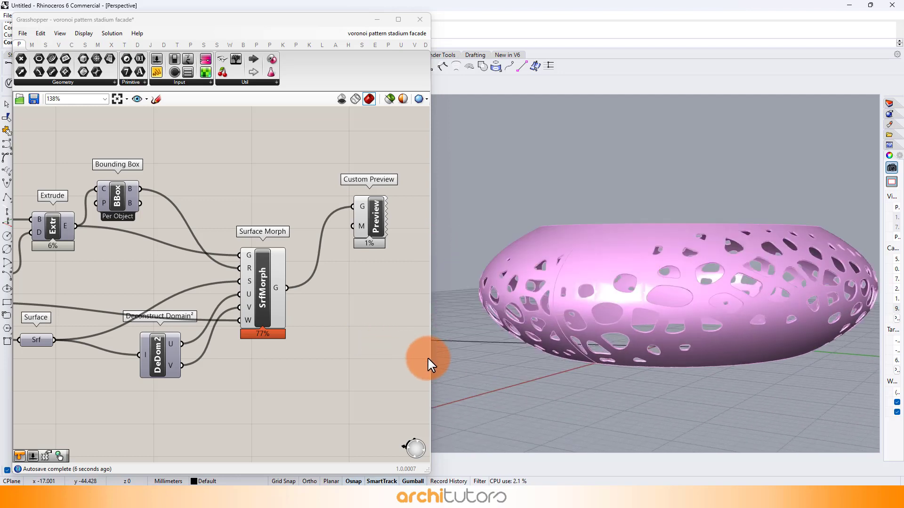
drag(430, 359, 291, 358)
right_drag(503, 314, 678, 271)
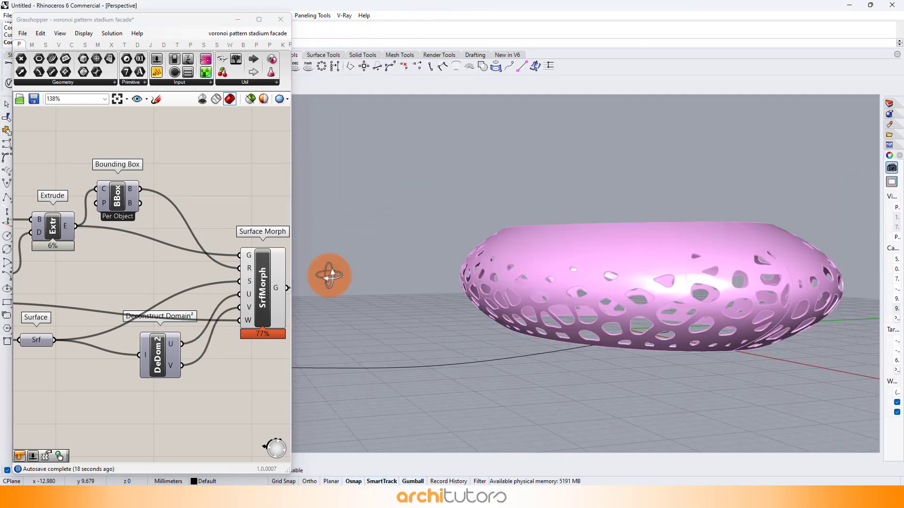
right_drag(329, 274, 364, 275)
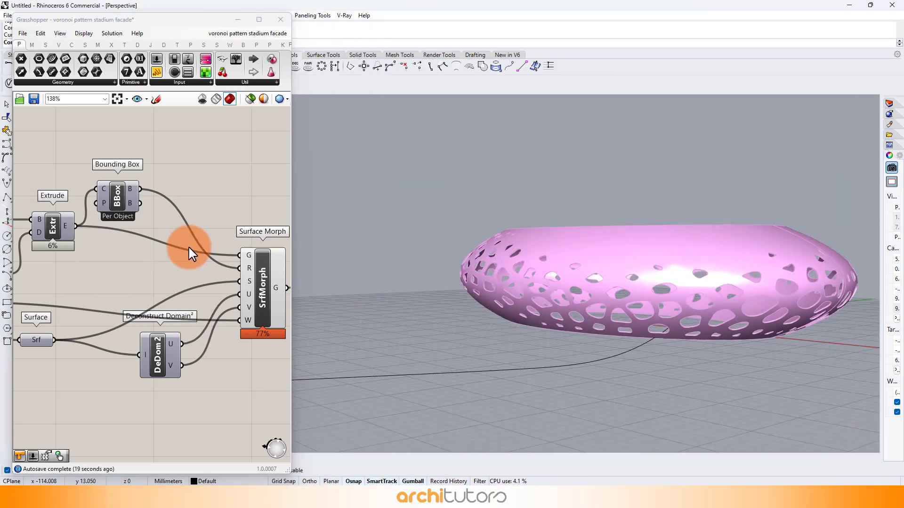
Locate the Loft component in the definition by searching the canvas for "loft".
scroll(190, 254, down, 3)
double_click(183, 198)
middle_click(197, 201)
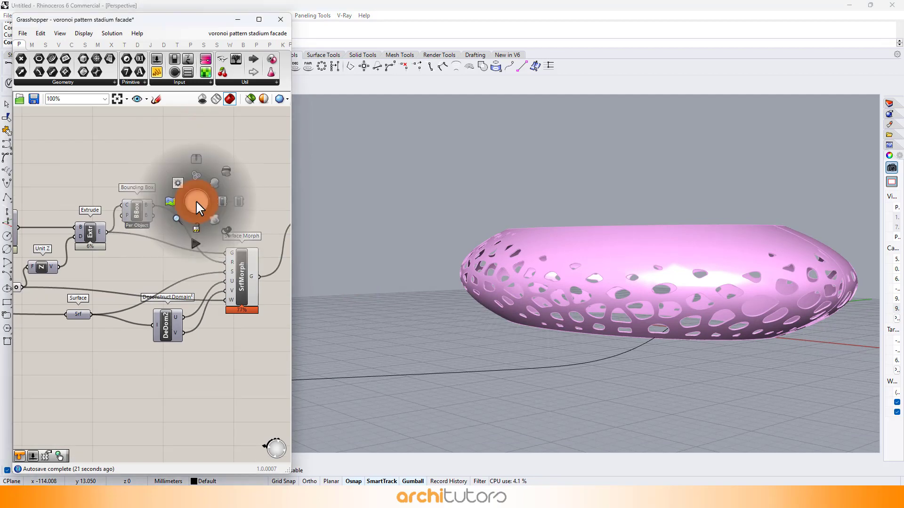
click(177, 218)
text(lo)
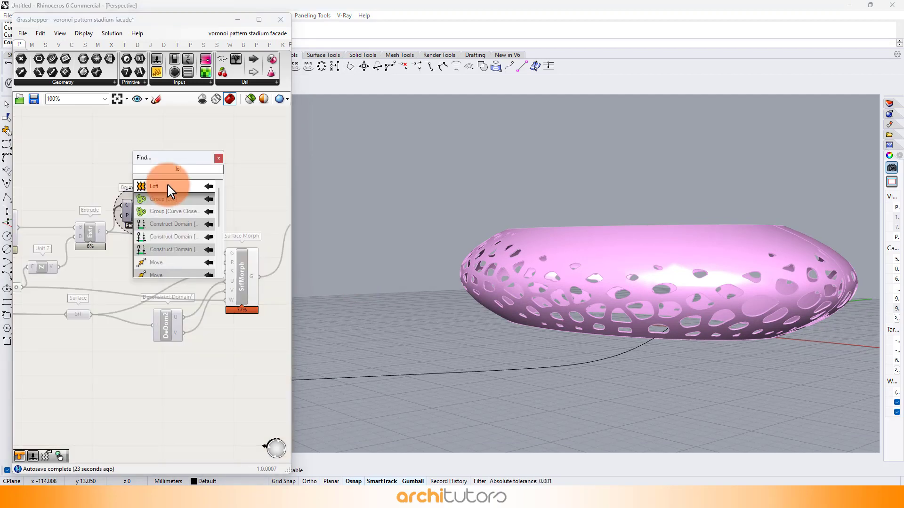
text(ft)
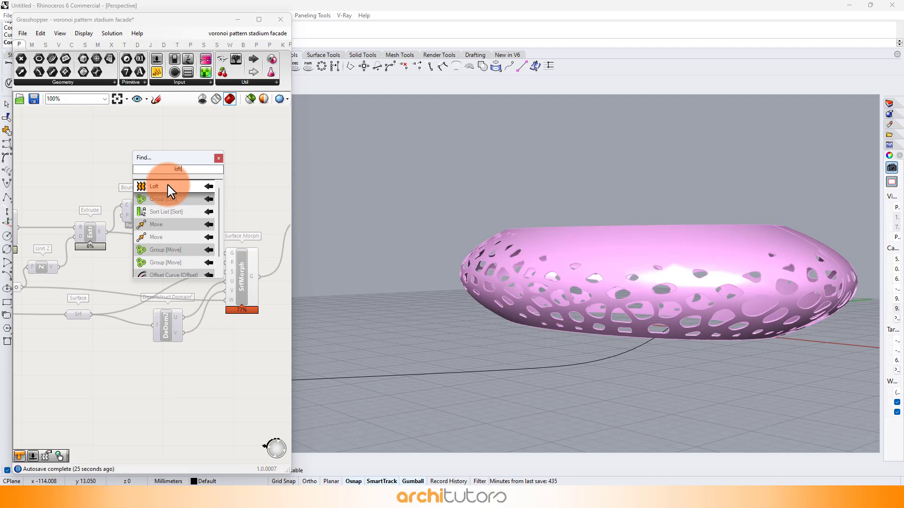
scroll(184, 314, down, 2)
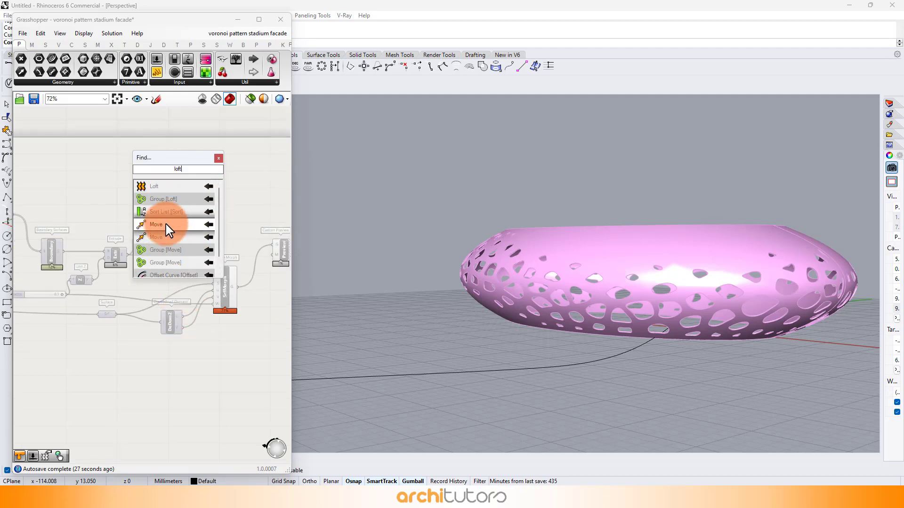
click(160, 187)
scroll(106, 175, up, 4)
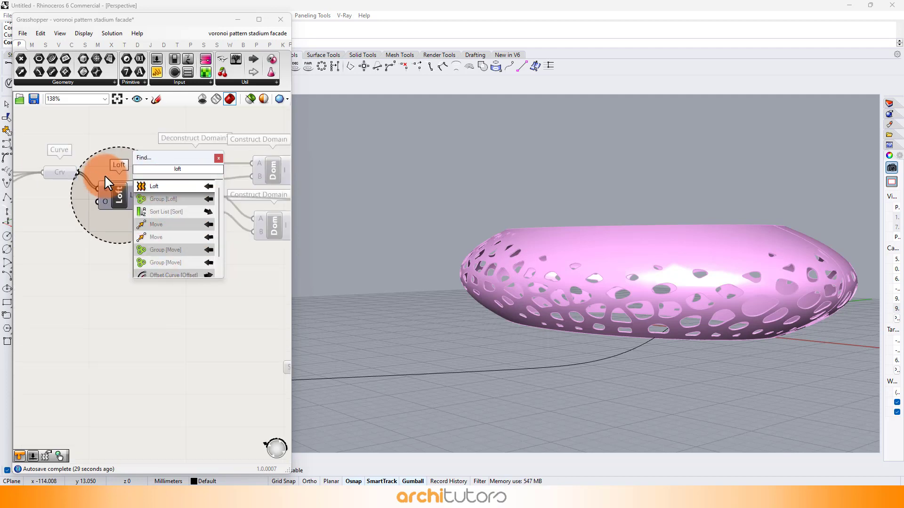
click(220, 158)
Add a Custom Preview component above Loft and connect the Loft output to its G input.
right_drag(128, 206, 111, 283)
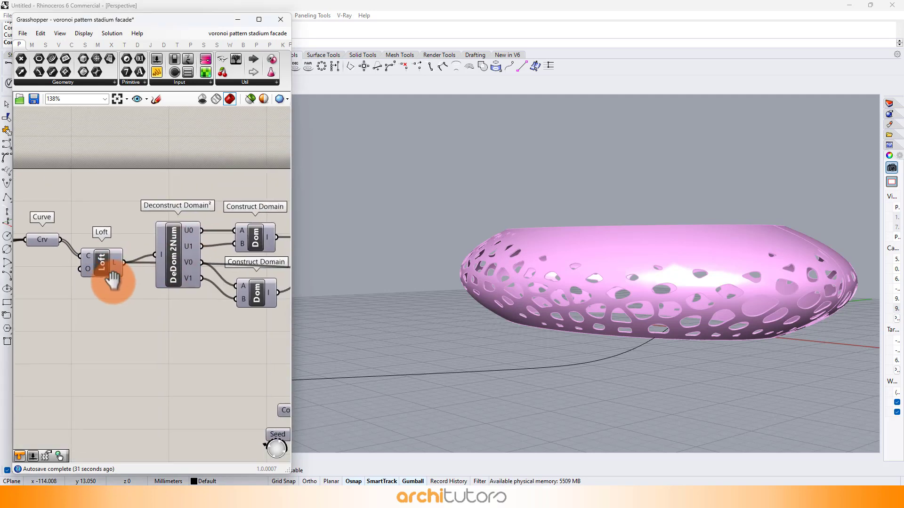
scroll(124, 193, up, 2)
double_click(131, 188)
text(cus)
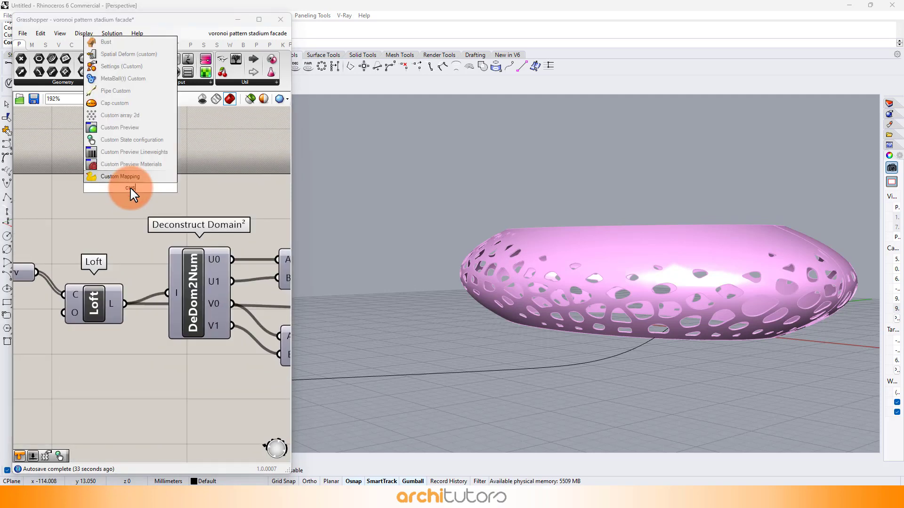
click(119, 128)
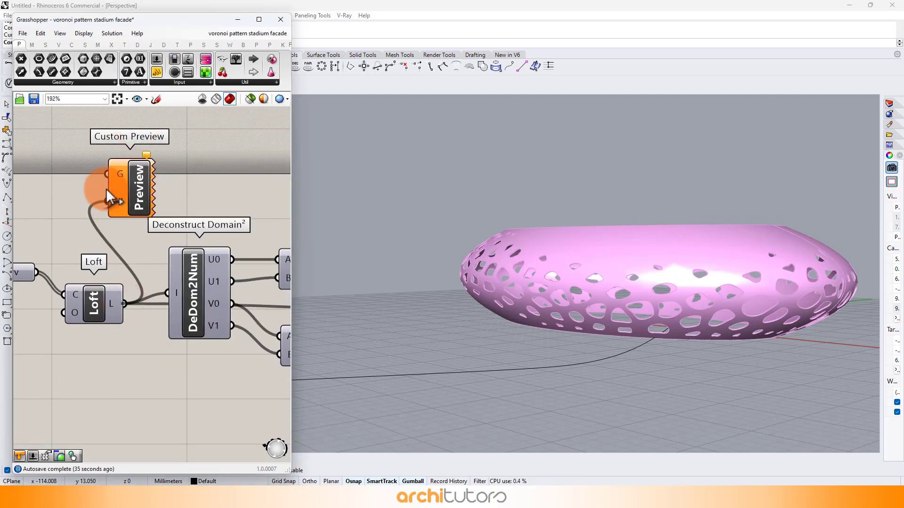
drag(105, 185, 108, 173)
drag(139, 188, 252, 135)
click(203, 210)
Add a white Colour Swatch and connect it to the M input of the Loft's Custom Preview.
right_drag(154, 215, 140, 259)
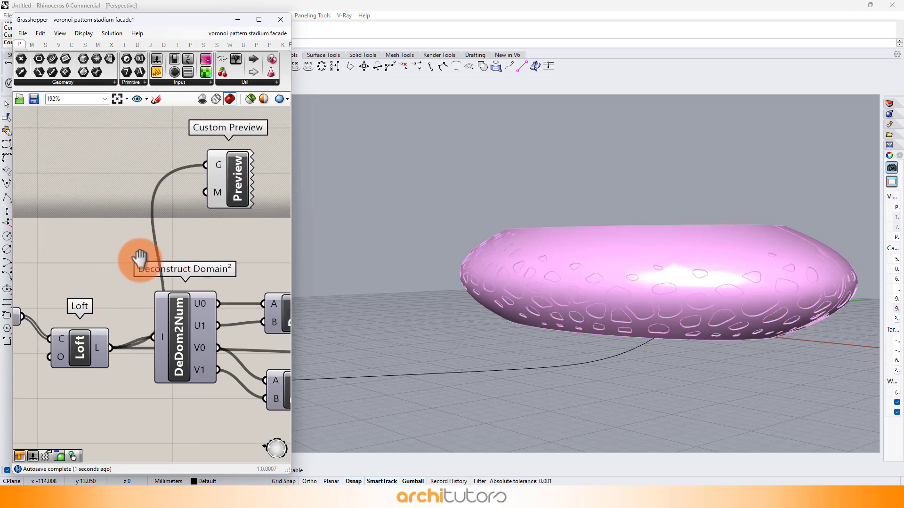
double_click(116, 218)
text(swa)
click(109, 171)
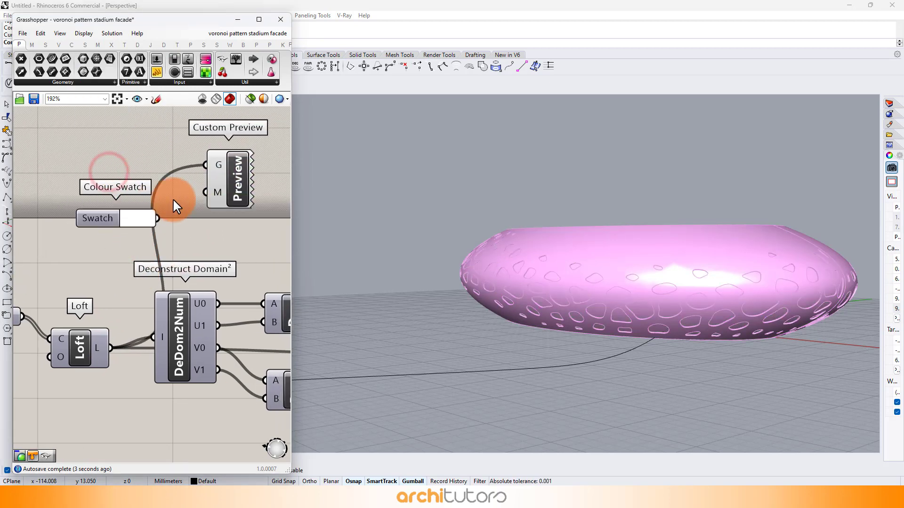
drag(209, 192, 214, 194)
click(207, 228)
right_drag(626, 289, 500, 306)
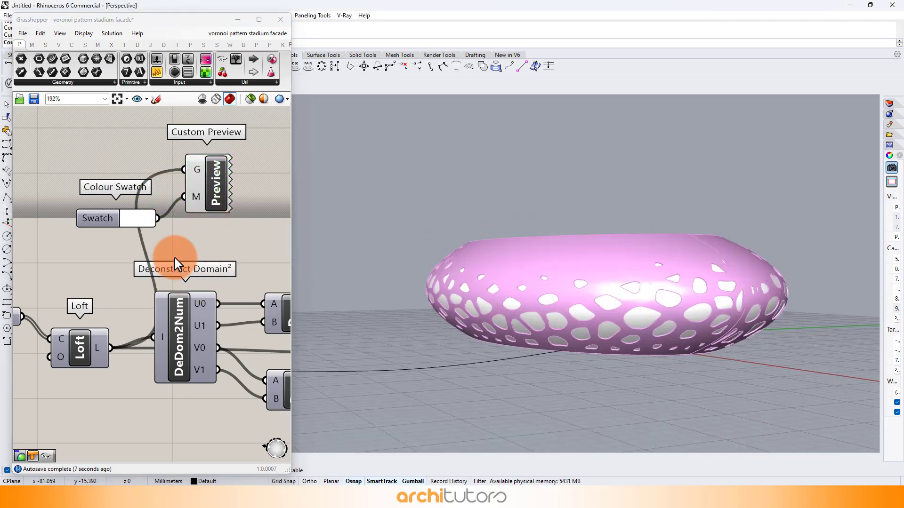
Bake the Loft surface to the Default layer with grouping enabled.
scroll(175, 264, down, 4)
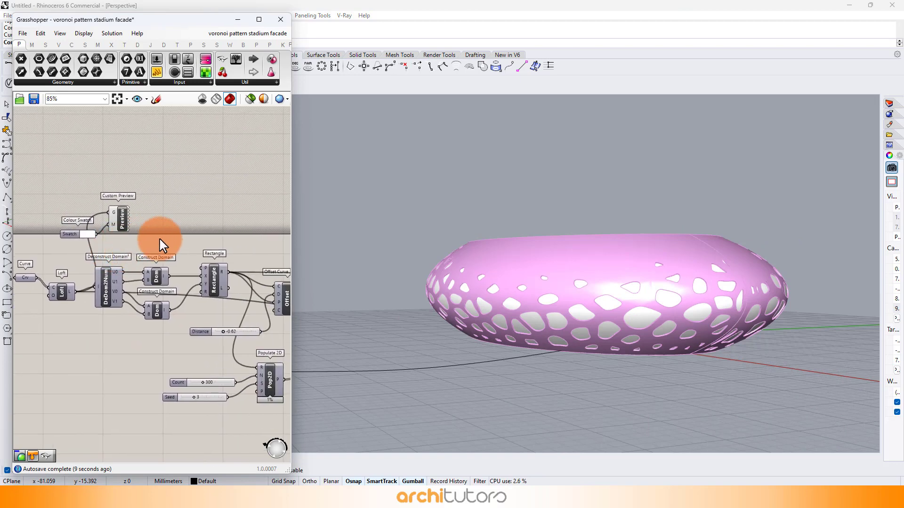
scroll(160, 239, down, 2)
right_drag(145, 244, 61, 252)
scroll(22, 228, up, 4)
right_drag(23, 228, 148, 225)
scroll(111, 305, up, 3)
right_click(97, 333)
click(183, 357)
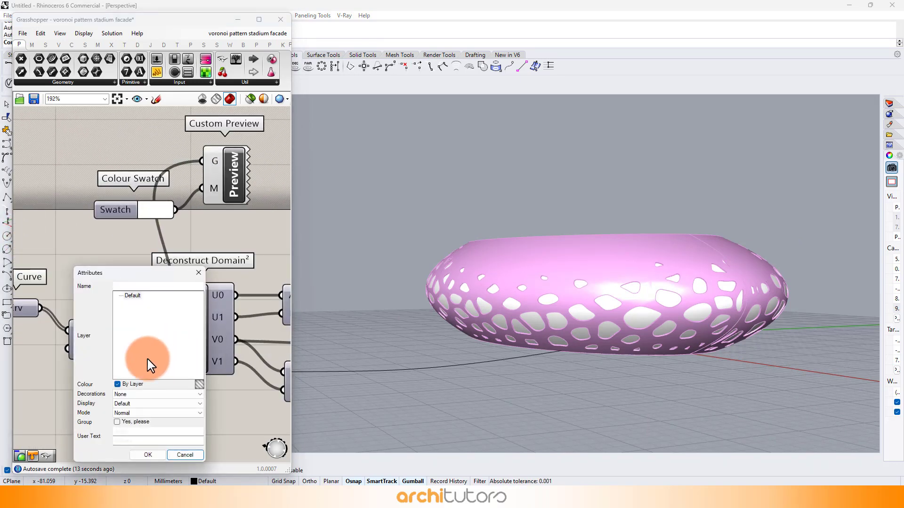
click(127, 421)
click(146, 455)
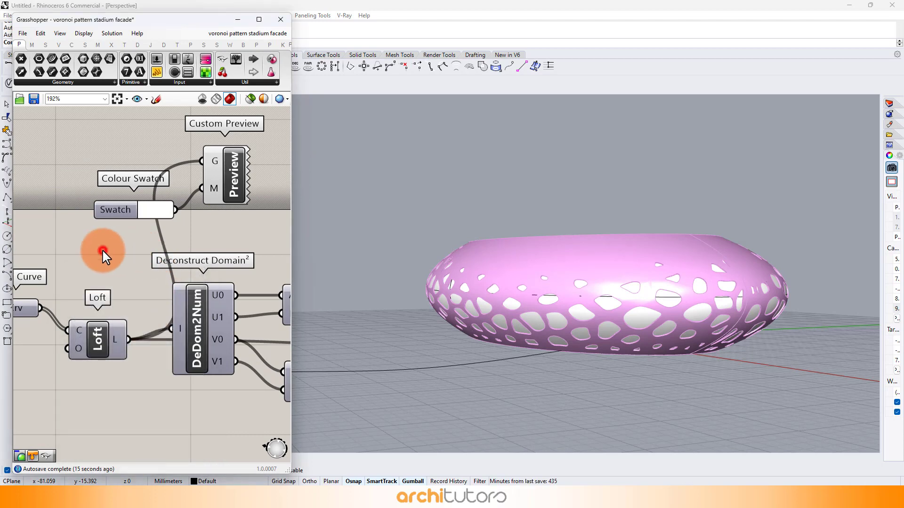
Bake the Surface Morph geometry to the Default layer.
scroll(102, 249, down, 8)
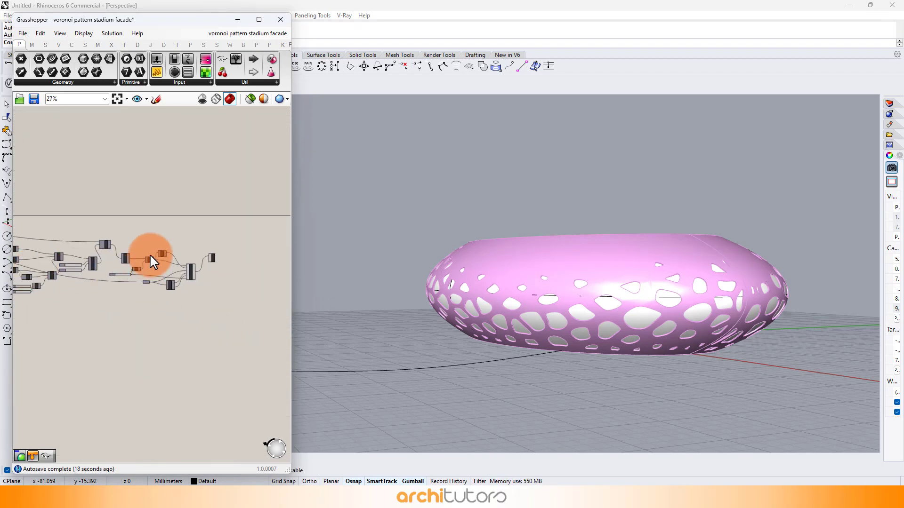
scroll(153, 260, up, 8)
right_click(89, 337)
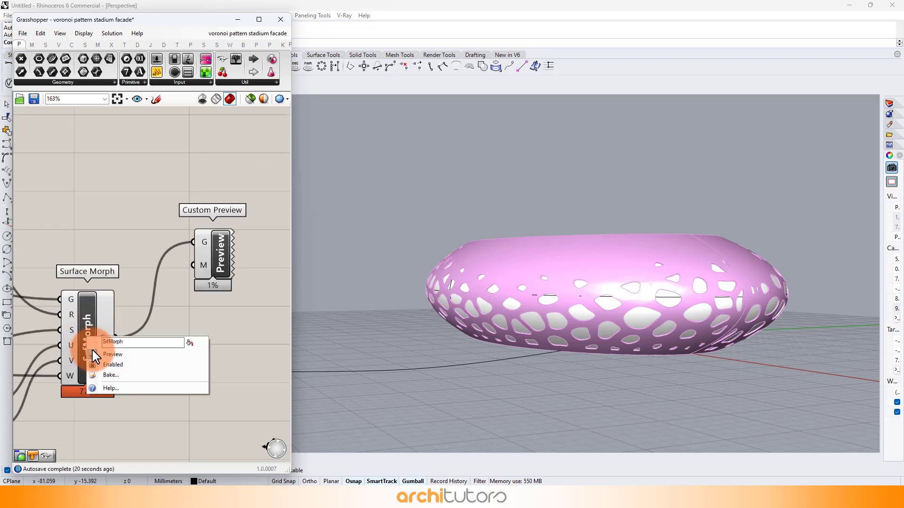
click(110, 376)
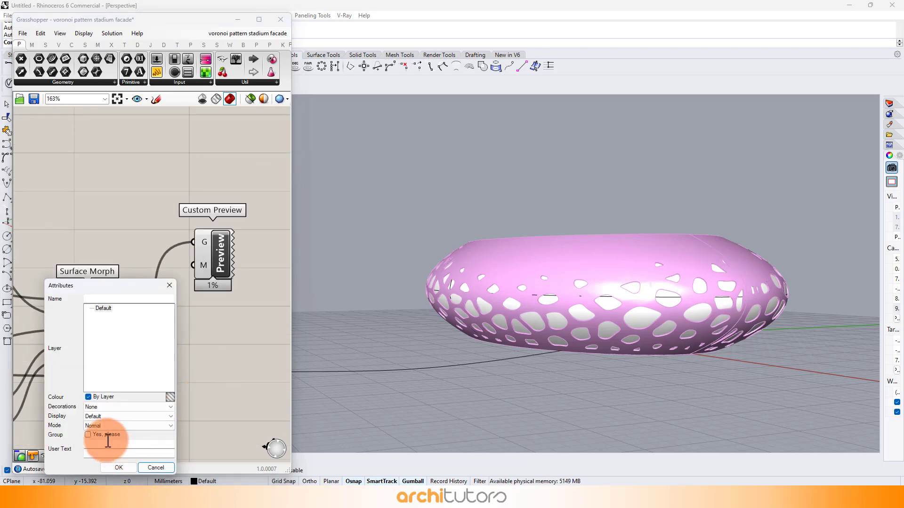
click(115, 466)
Delete the Custom Preview components attached to Surface Morph and Loft.
click(211, 265)
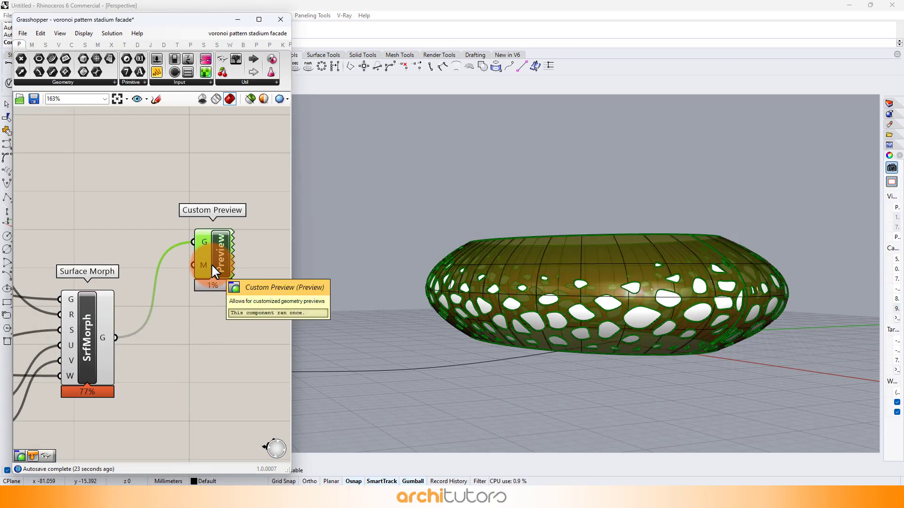
key(Delete)
scroll(212, 267, down, 4)
scroll(208, 264, down, 8)
scroll(126, 259, up, 10)
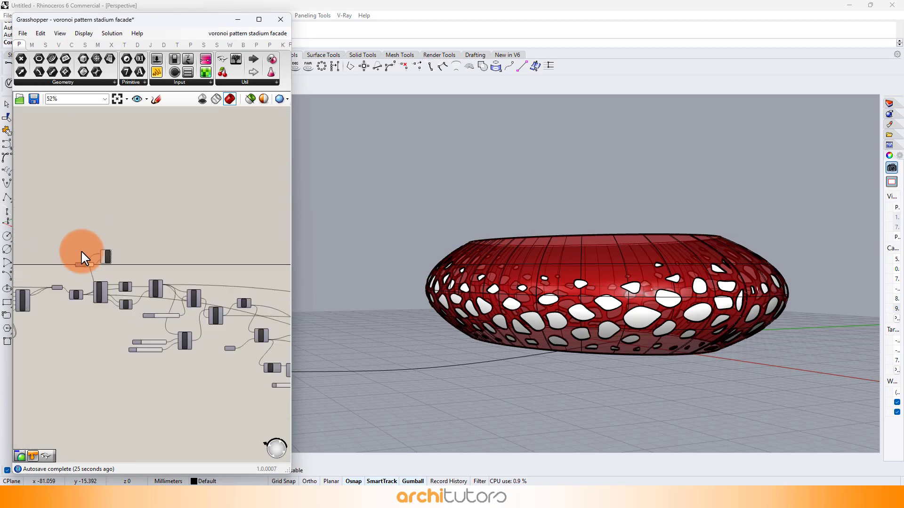
click(183, 197)
click(126, 263)
key(Delete)
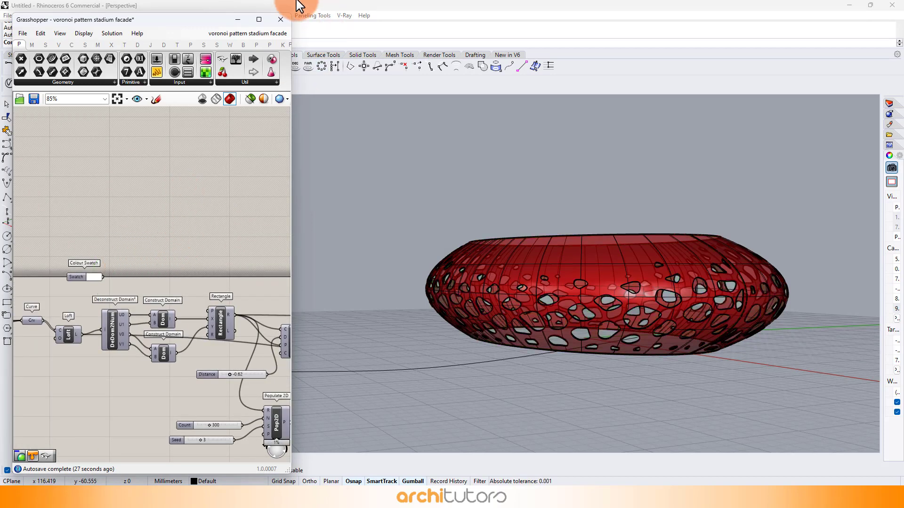
Minimize the Grasshopper window and set the Perspective viewport to Rendered display mode.
click(239, 20)
click(70, 98)
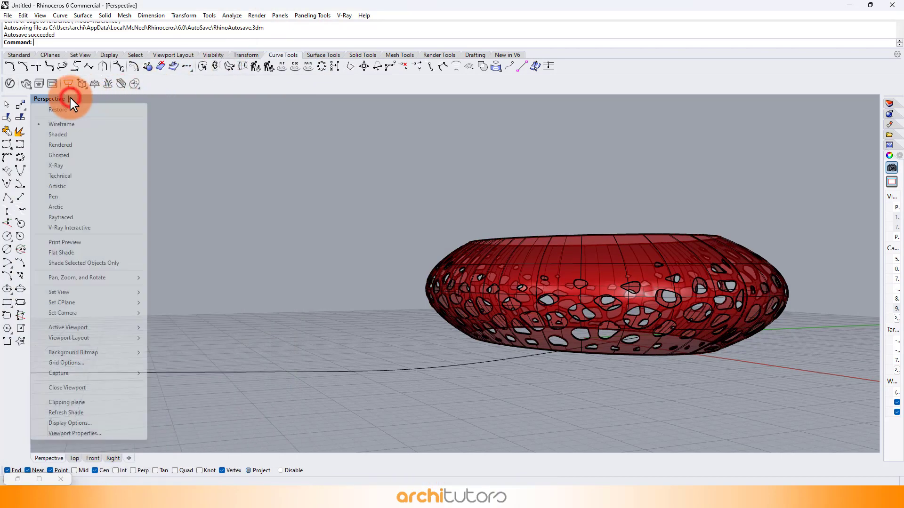
click(71, 145)
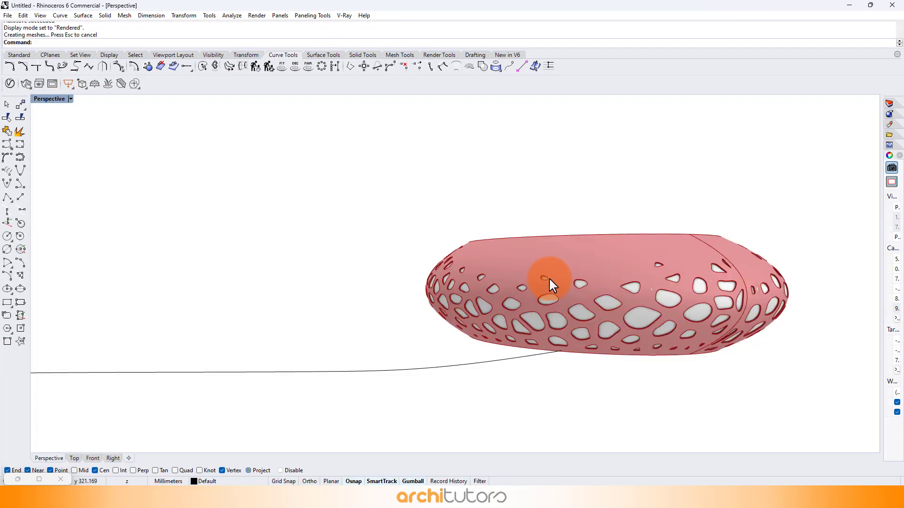
Reopen Grasshopper and turn off the preview of the facade components at the end of the definition, including Surface Morph.
right_drag(549, 278, 141, 282)
key(Return)
scroll(126, 278, down, 6)
drag(233, 269, 136, 298)
middle_click(175, 313)
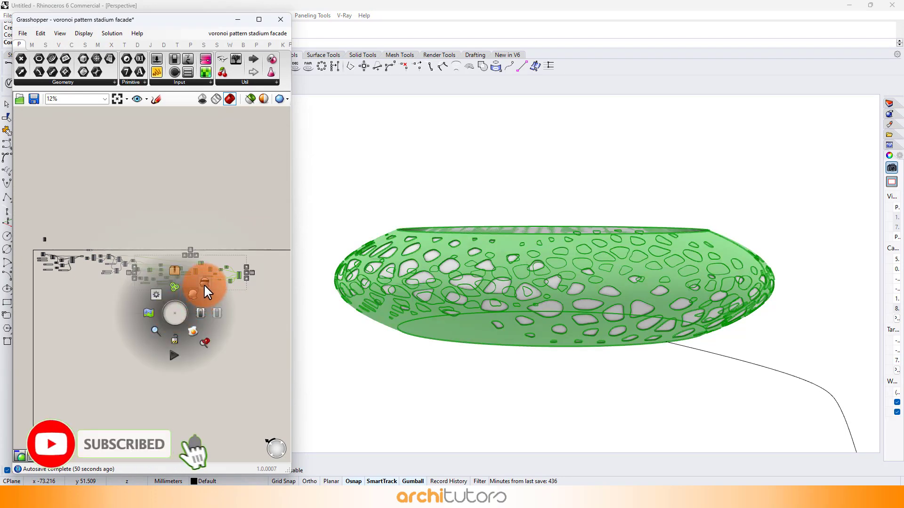
click(202, 283)
Minimize Grasshopper and delete the baked loft surface behind the perforated shell.
click(237, 19)
right_drag(259, 226, 357, 269)
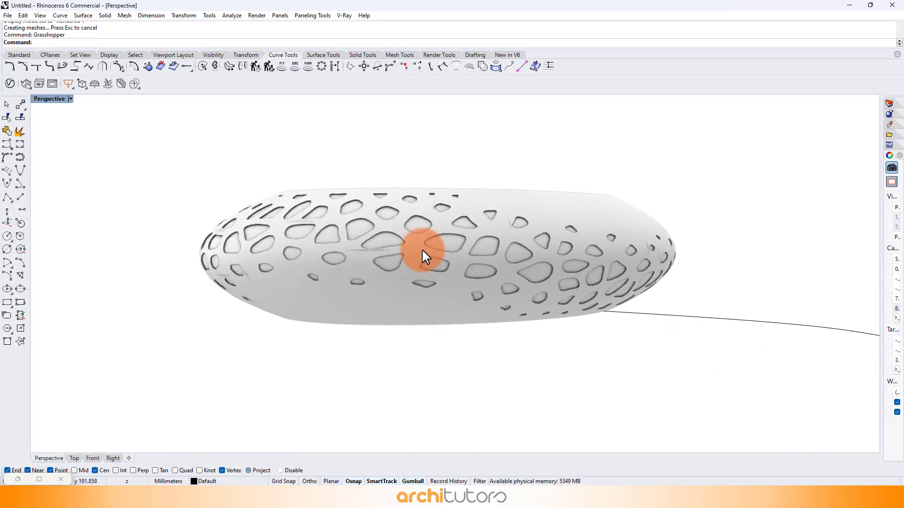
key(Delete)
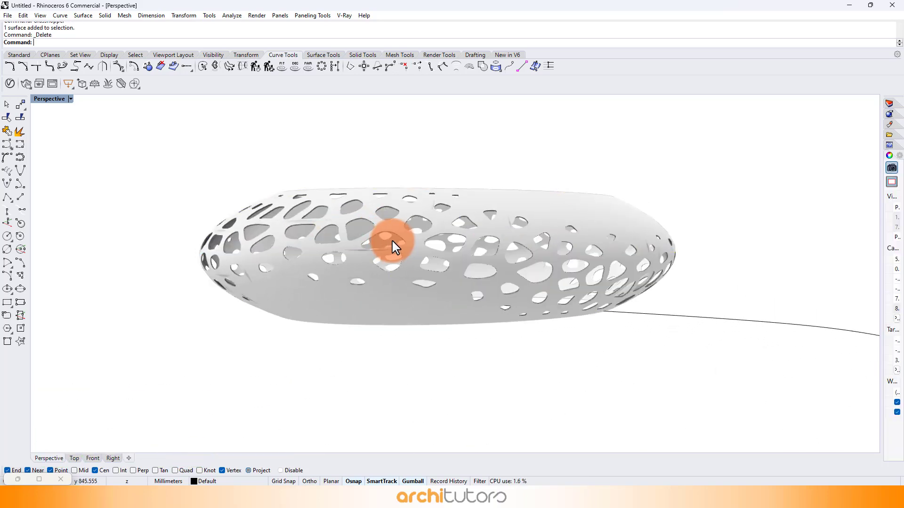